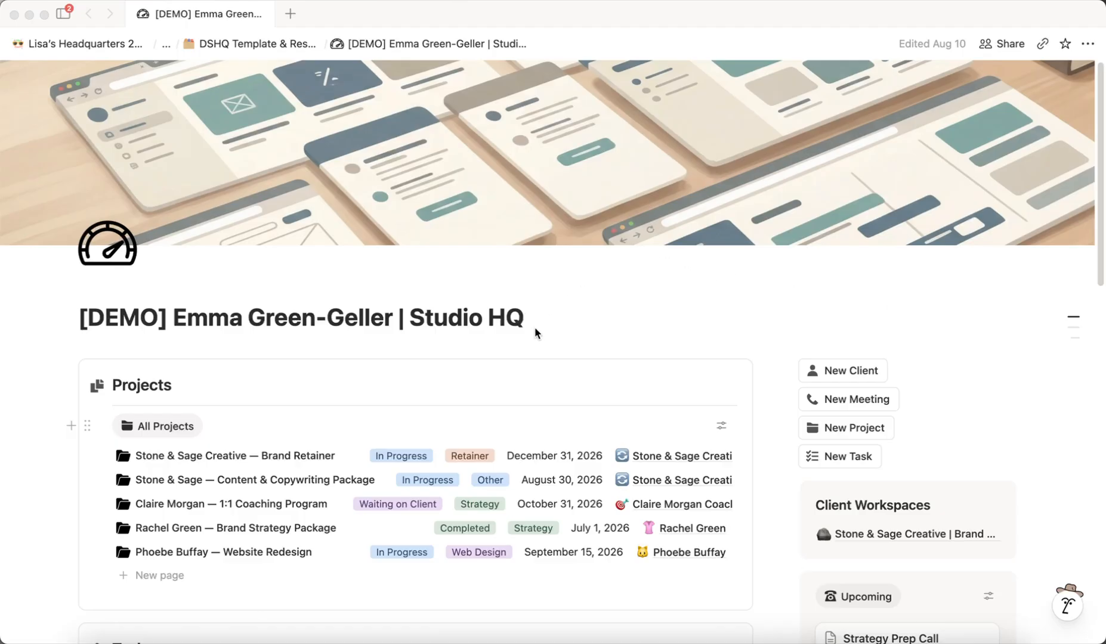
Examine the Studio HQ dashboard's projects, tasks grouped by project, client workspaces and upcoming meetings
left_click(559, 314)
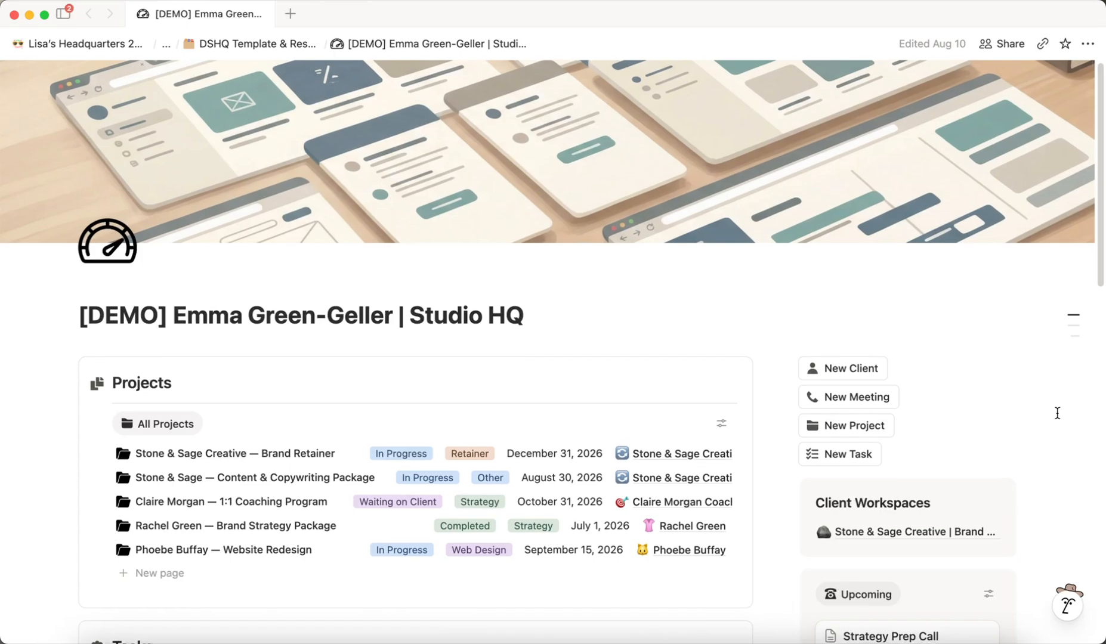
scroll(1056, 413, "down", 1)
scroll(1057, 413, "down", 3)
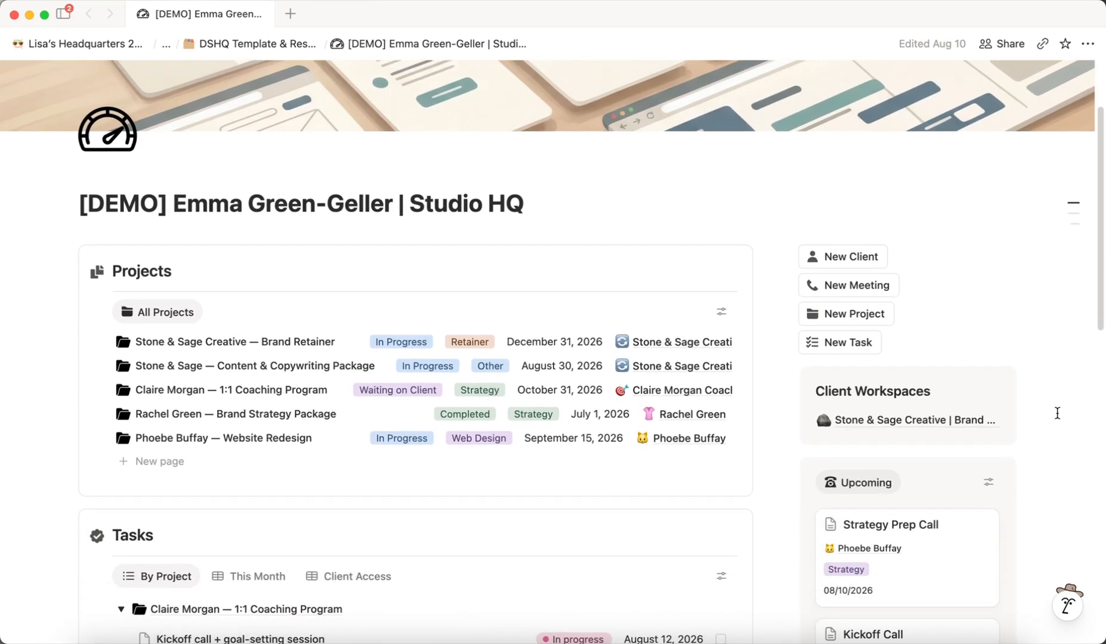
scroll(1057, 413, "down", 3)
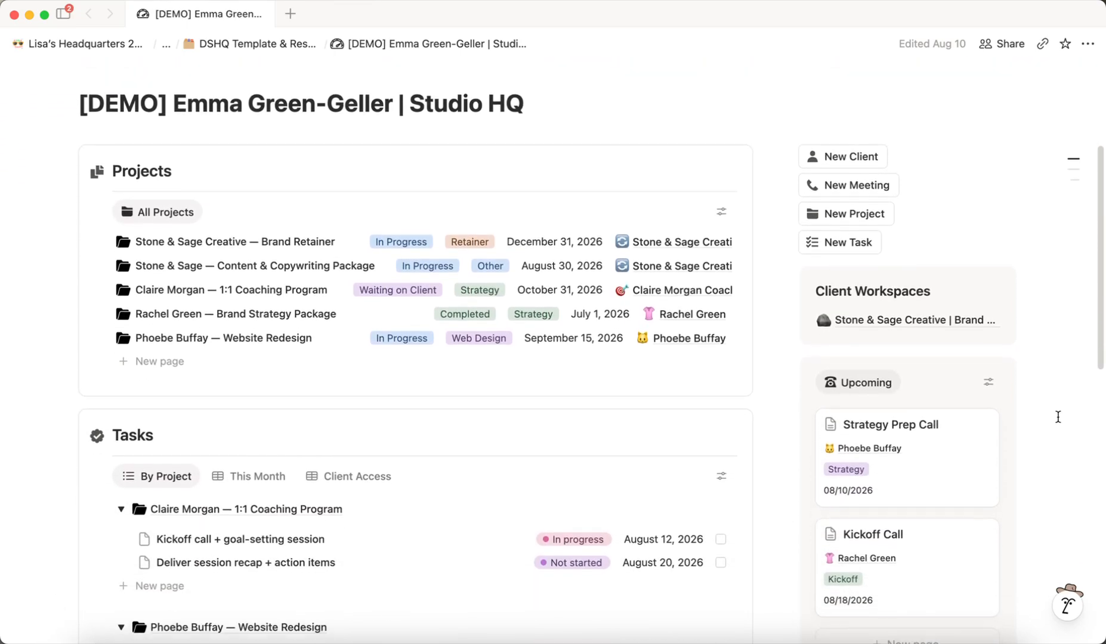
scroll(1057, 416, "down", 2)
scroll(1057, 417, "down", 1)
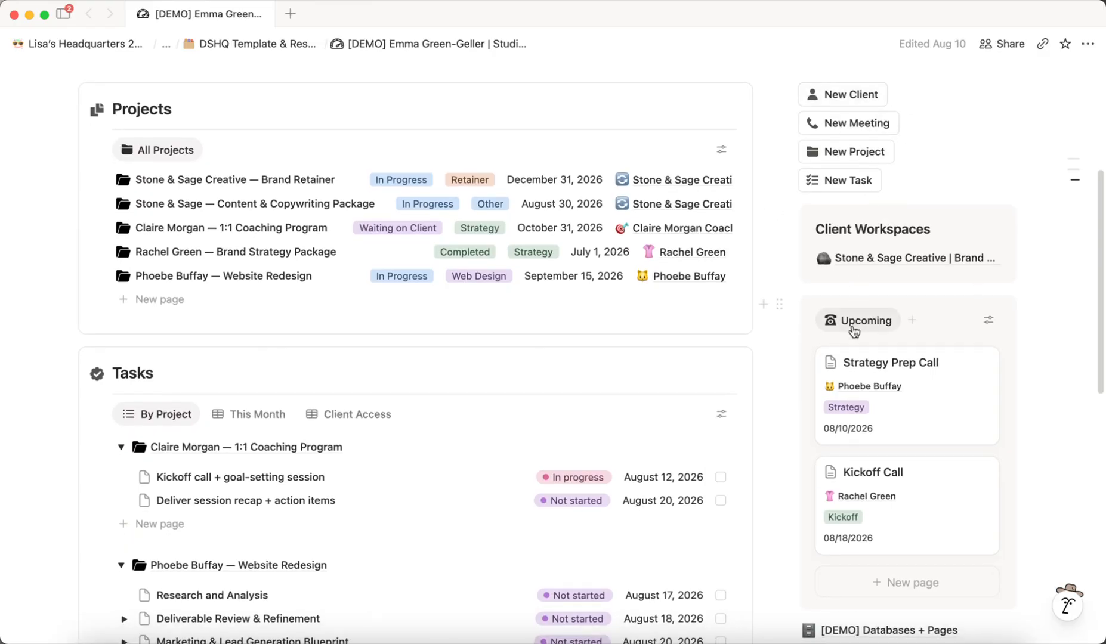
scroll(1041, 462, "down", 15)
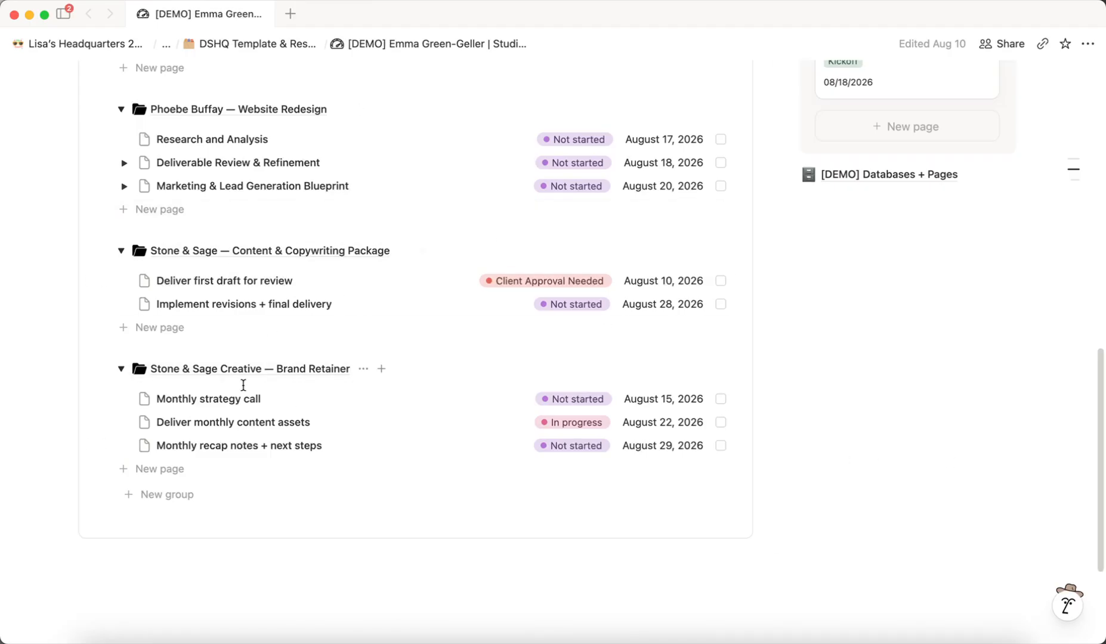
scroll(237, 390, "up", 10)
scroll(216, 337, "down", 1)
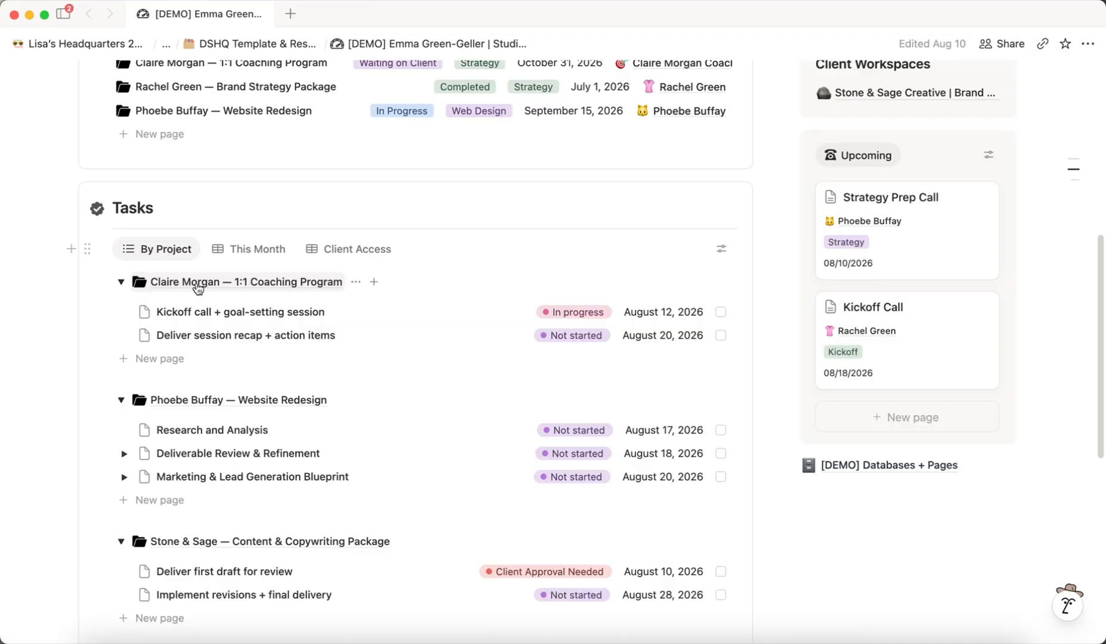
scroll(449, 274, "up", 10)
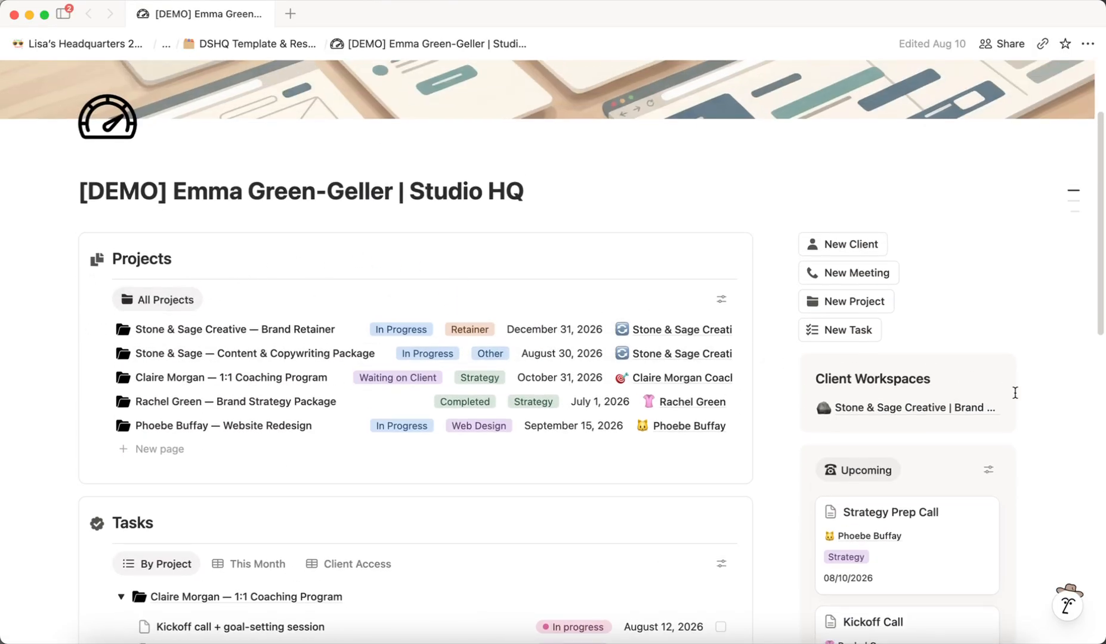
scroll(1053, 402, "down", 1)
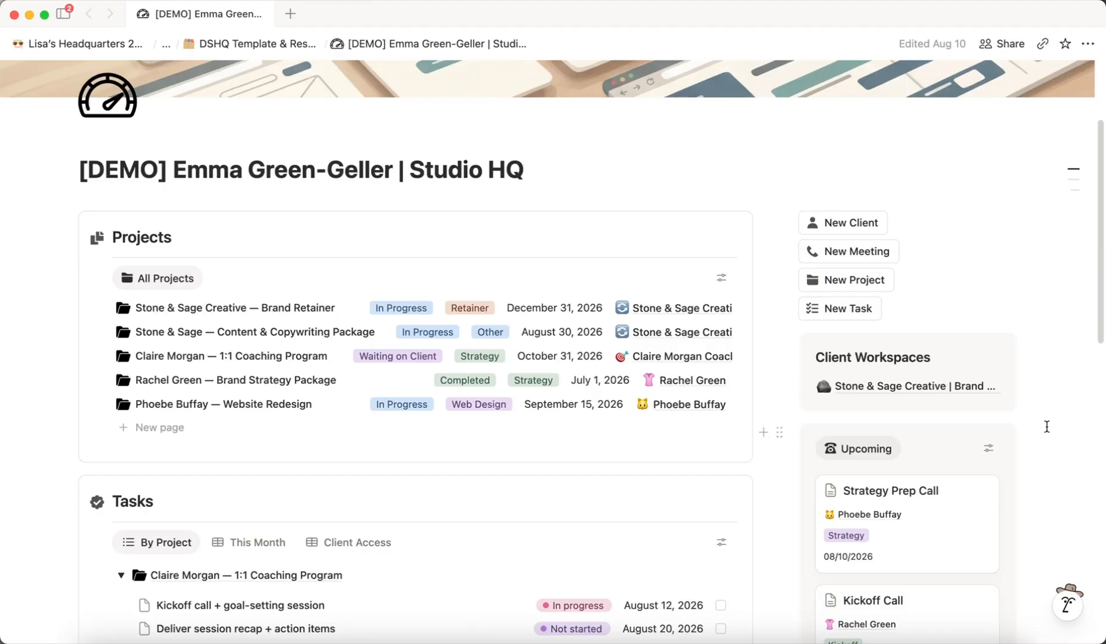
Open the [DEMO] Databases + Pages page and move the New page entry under Core Databases to the trash
scroll(1046, 431, "down", 6)
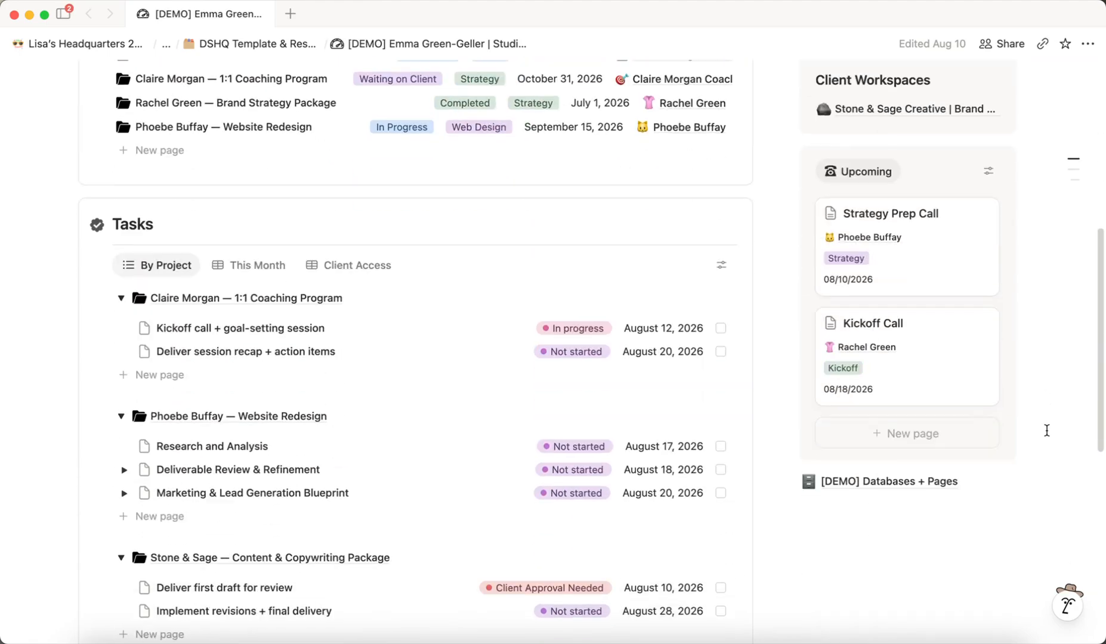
left_click(928, 385)
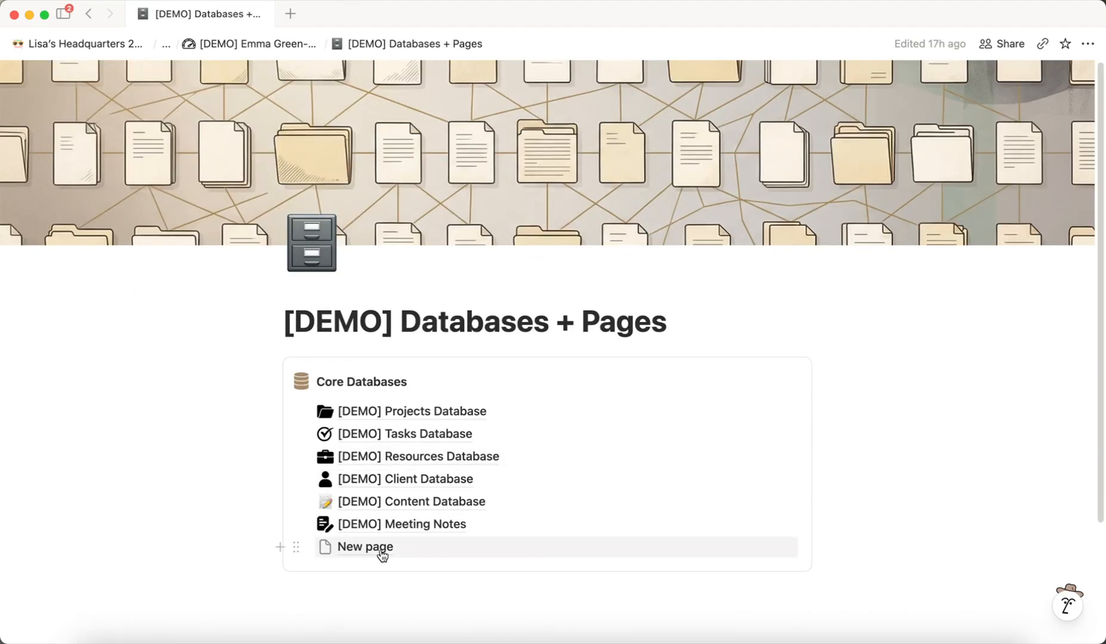
left_click(295, 546)
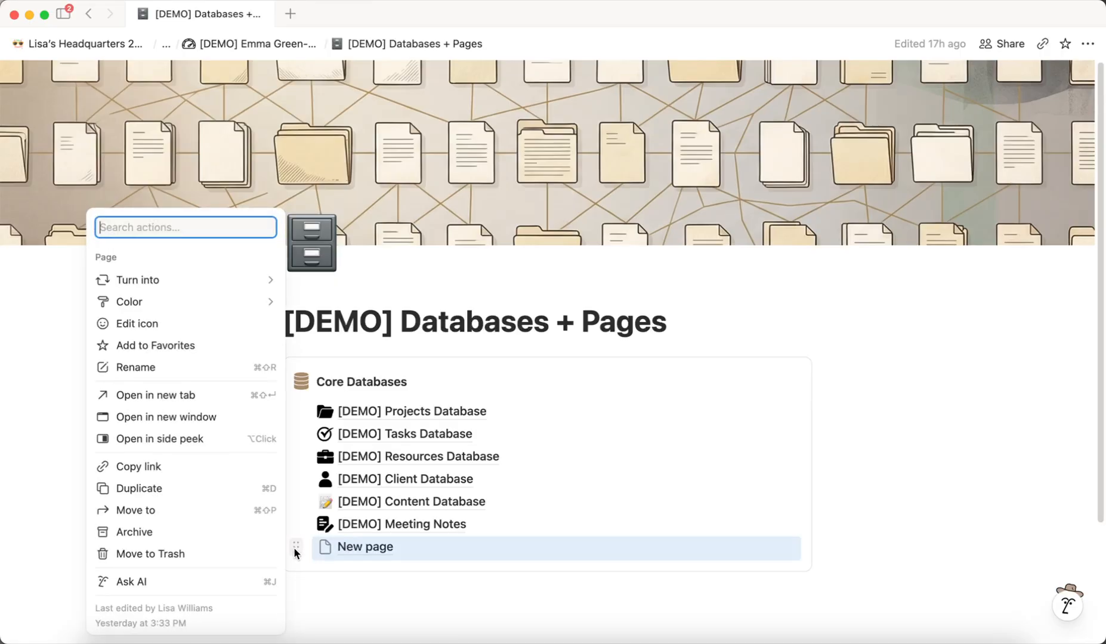
left_click(173, 559)
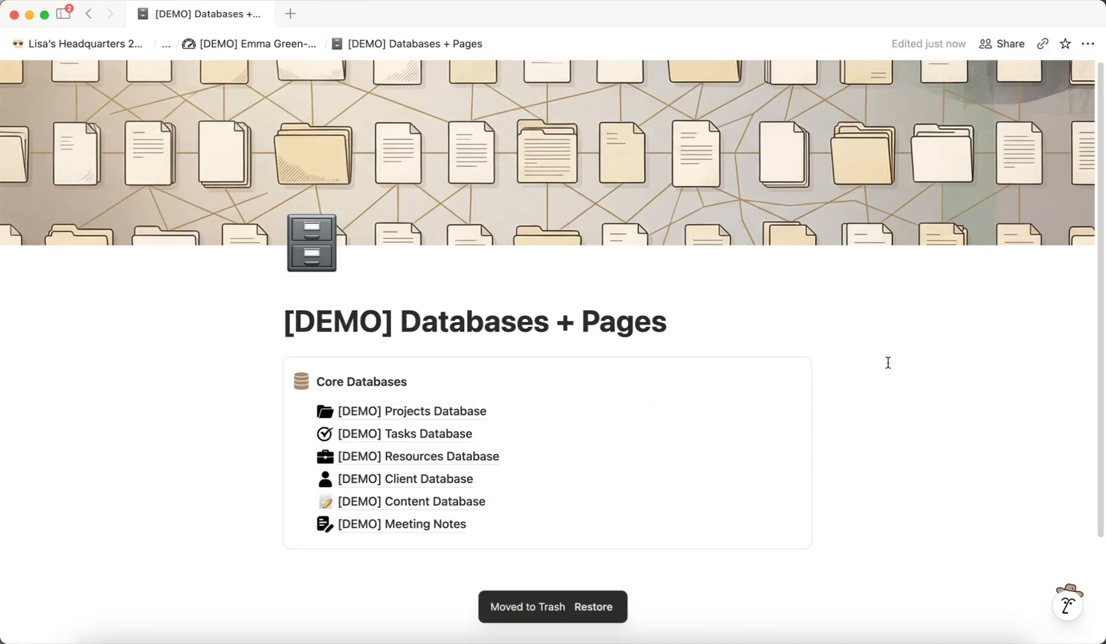
Open the [DEMO] Projects Database from the Core Databases list
scroll(887, 363, "down", 2)
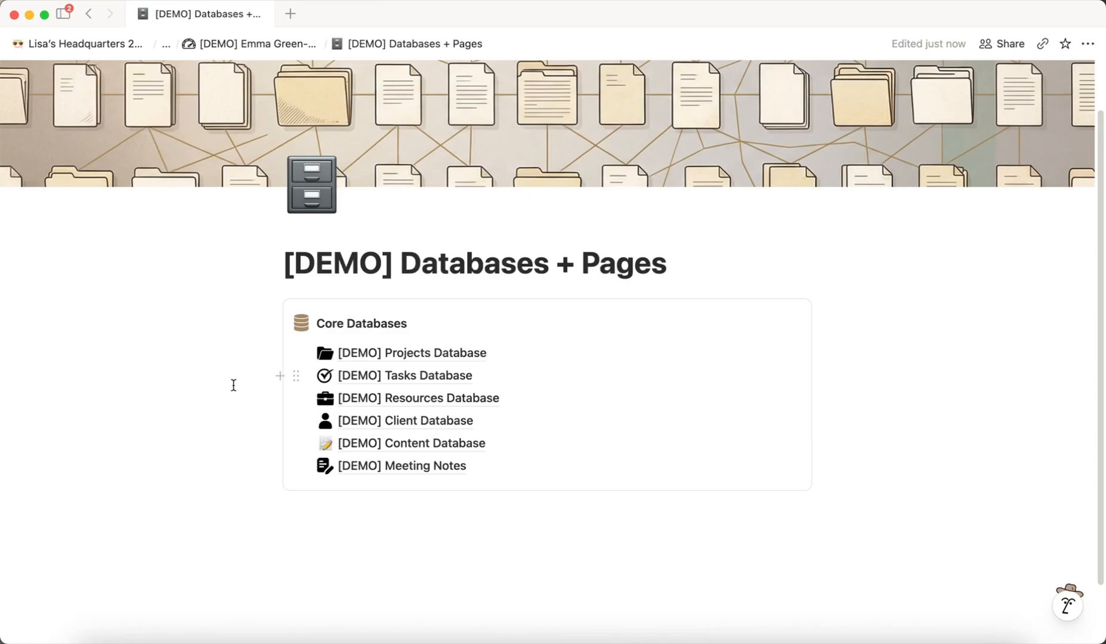
mouse_move(374, 354)
left_click(403, 353)
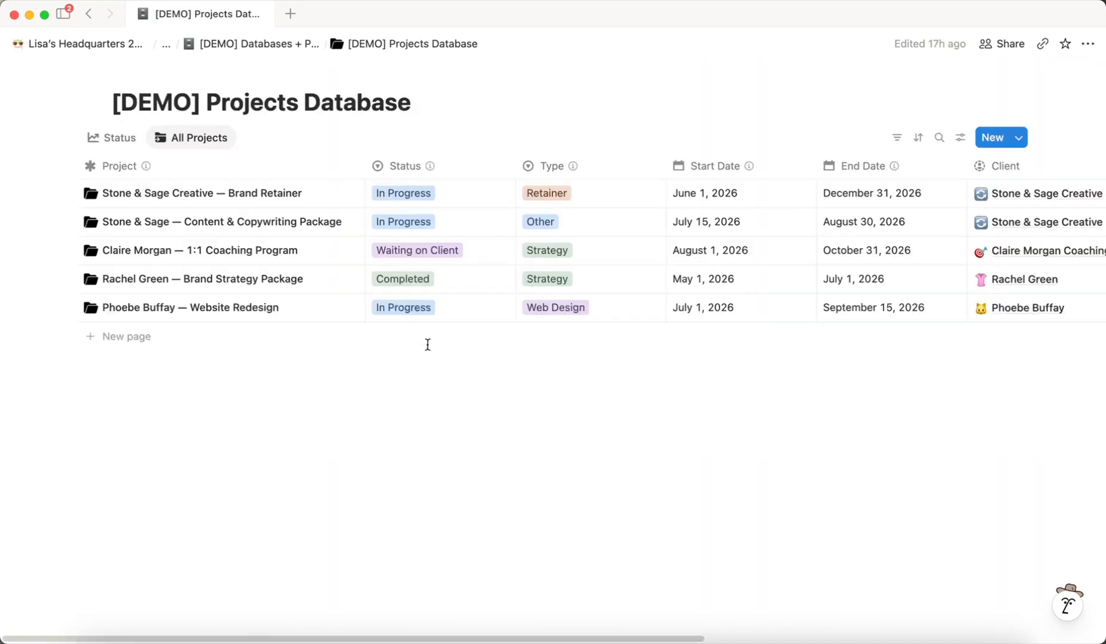
Compare the Projects Database's Status board view with its All Projects table view
left_click(112, 141)
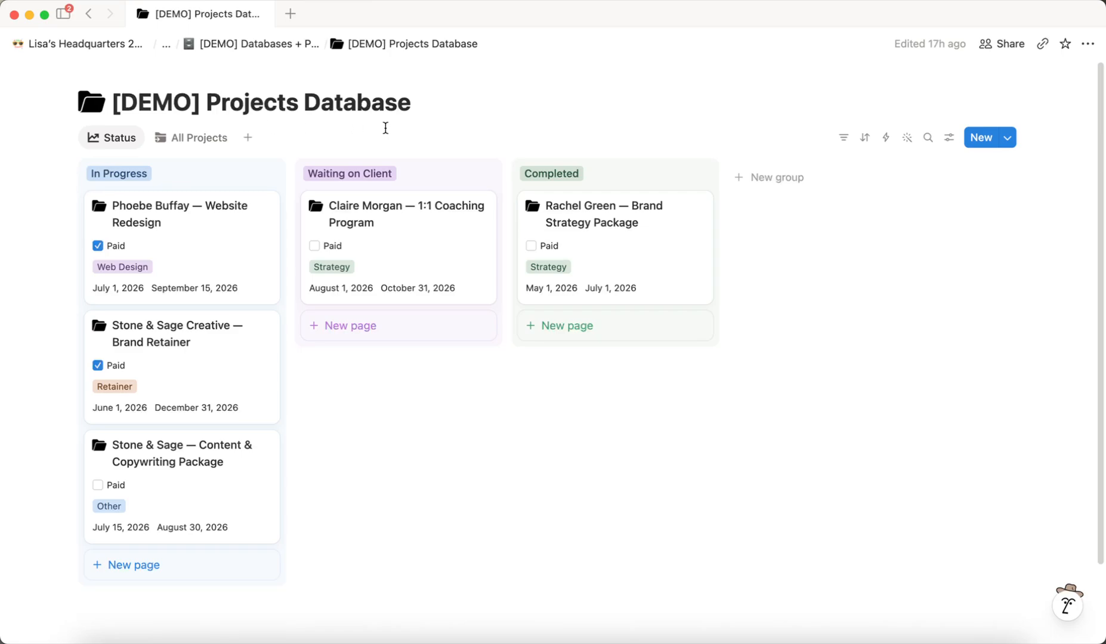
left_click(208, 142)
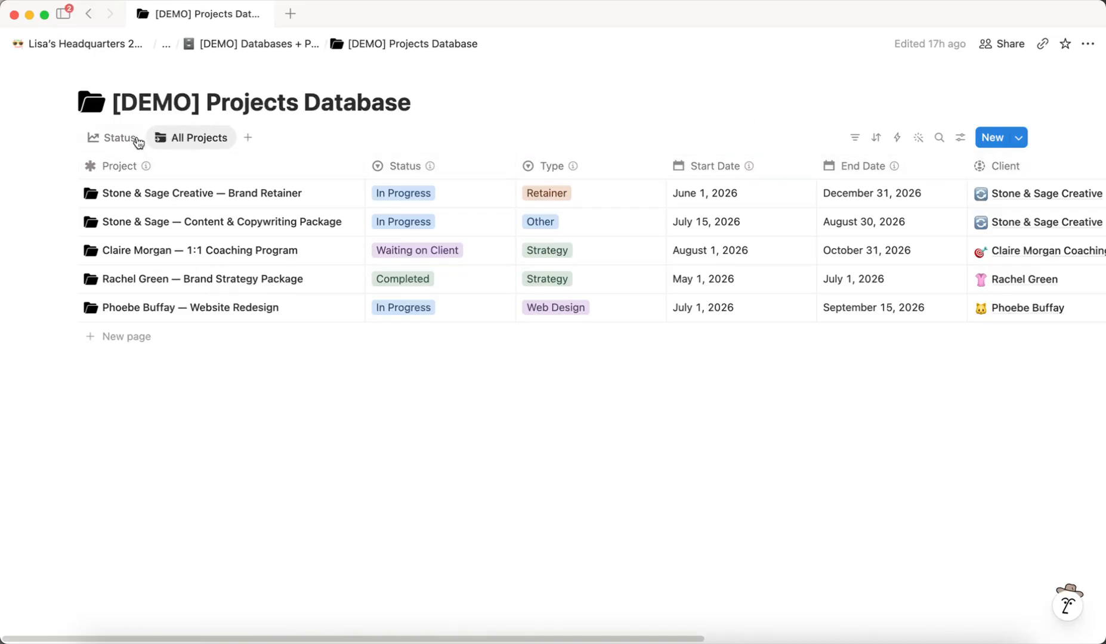
left_click(117, 140)
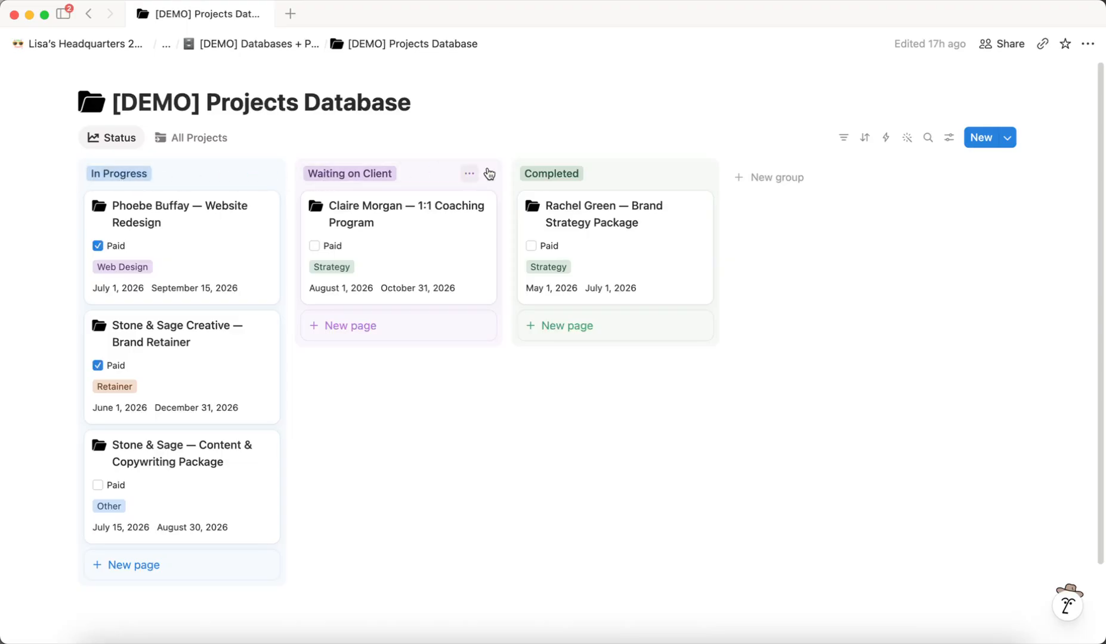
left_click(202, 142)
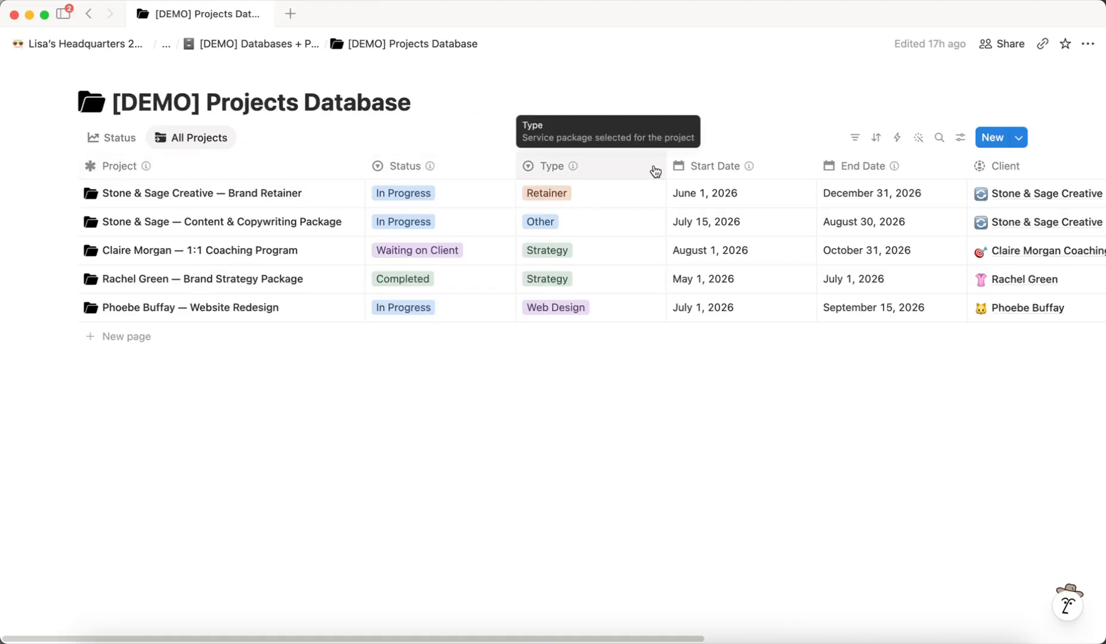
Review all columns of the All Projects table and the Status options for the Stone & Sage Creative — Brand Retainer project
scroll(926, 200, "right", 5)
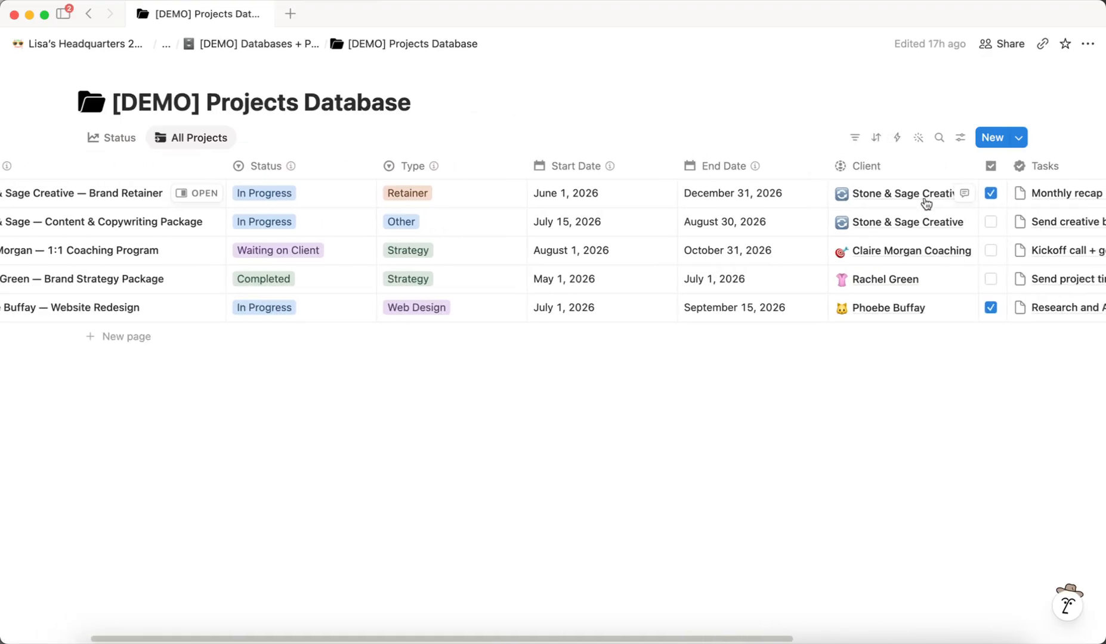
scroll(926, 204, "right", 15)
scroll(918, 208, "left", 10)
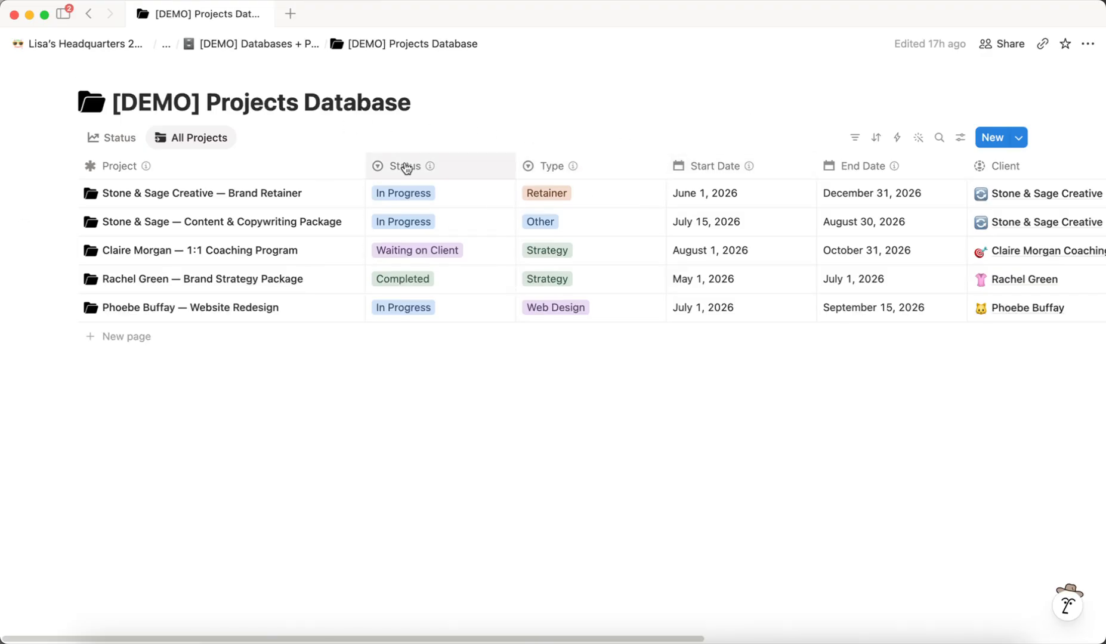
left_click(462, 192)
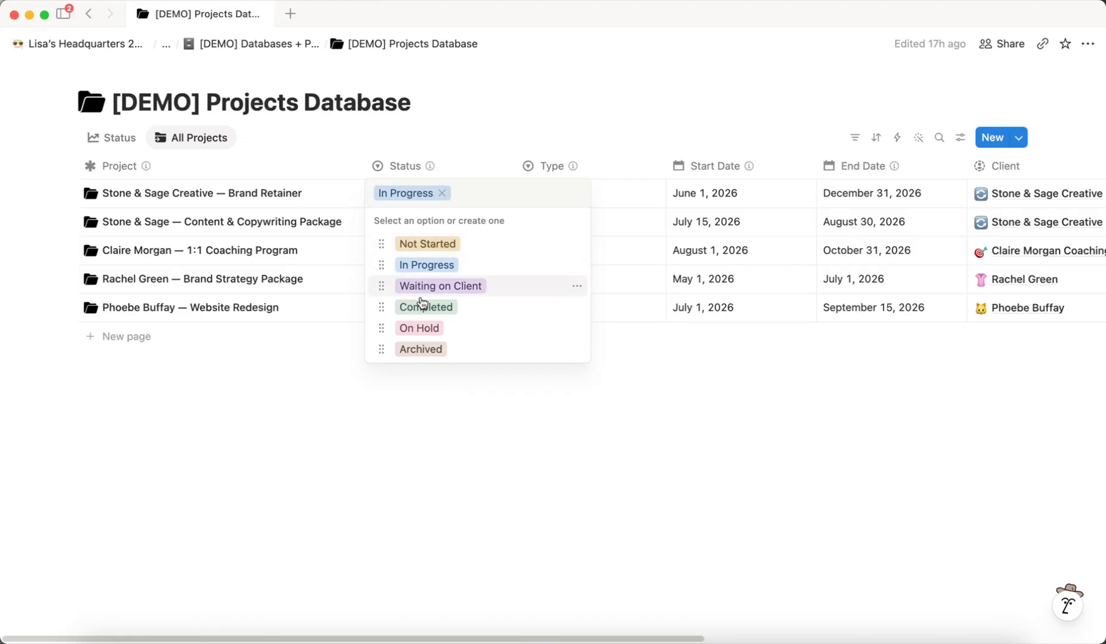
key("Escape")
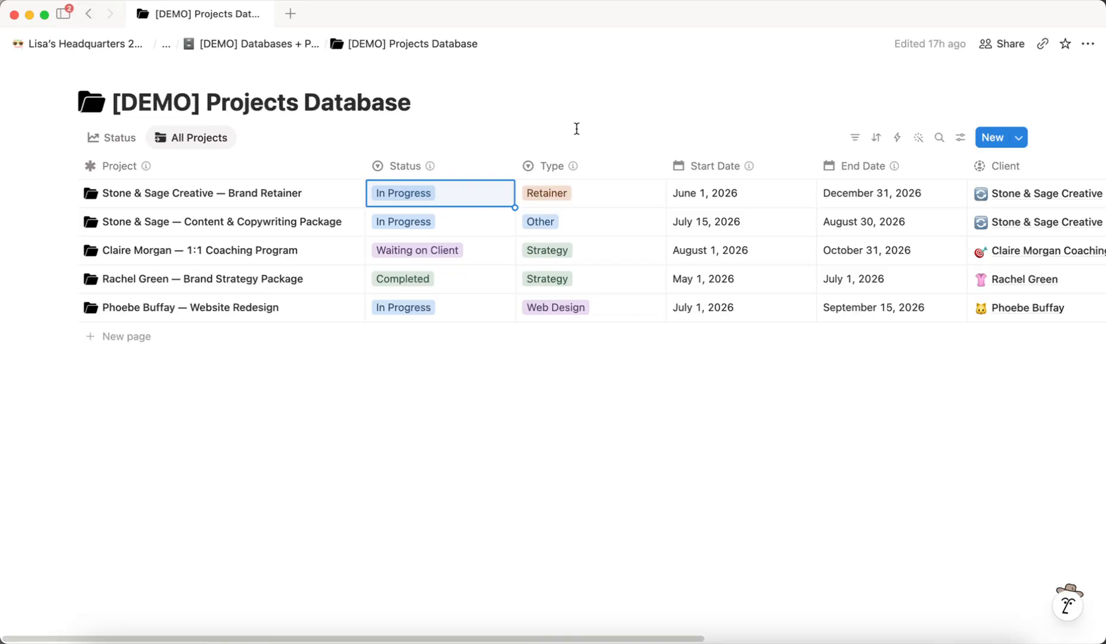
Add a Status-type property to the Projects Database, delete it again and return to the property list
left_click(958, 139)
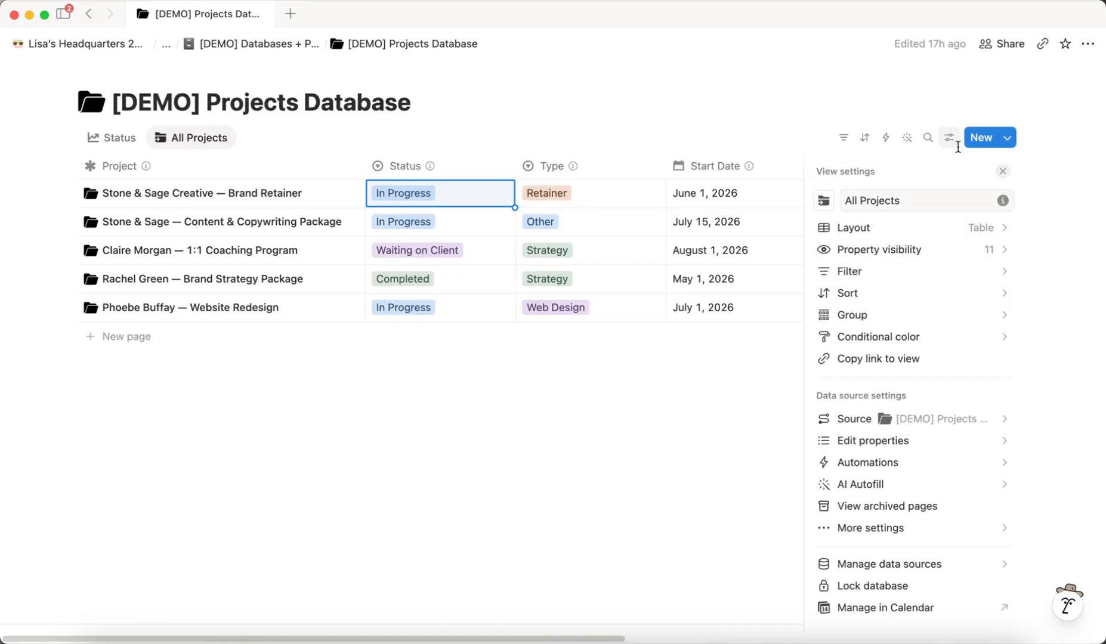
left_click(890, 441)
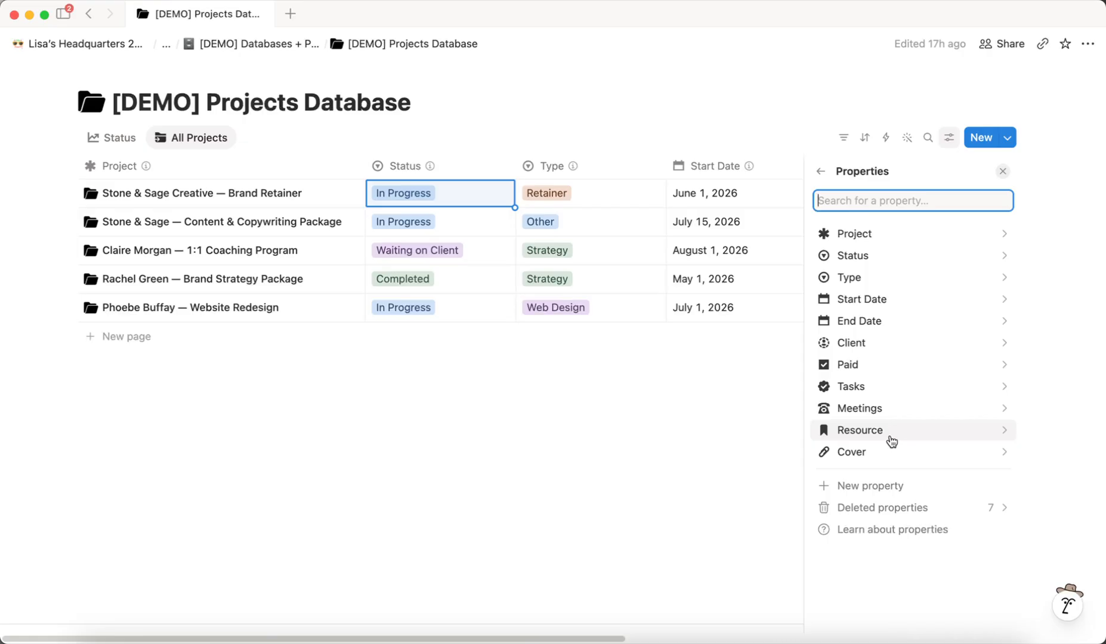
left_click(884, 487)
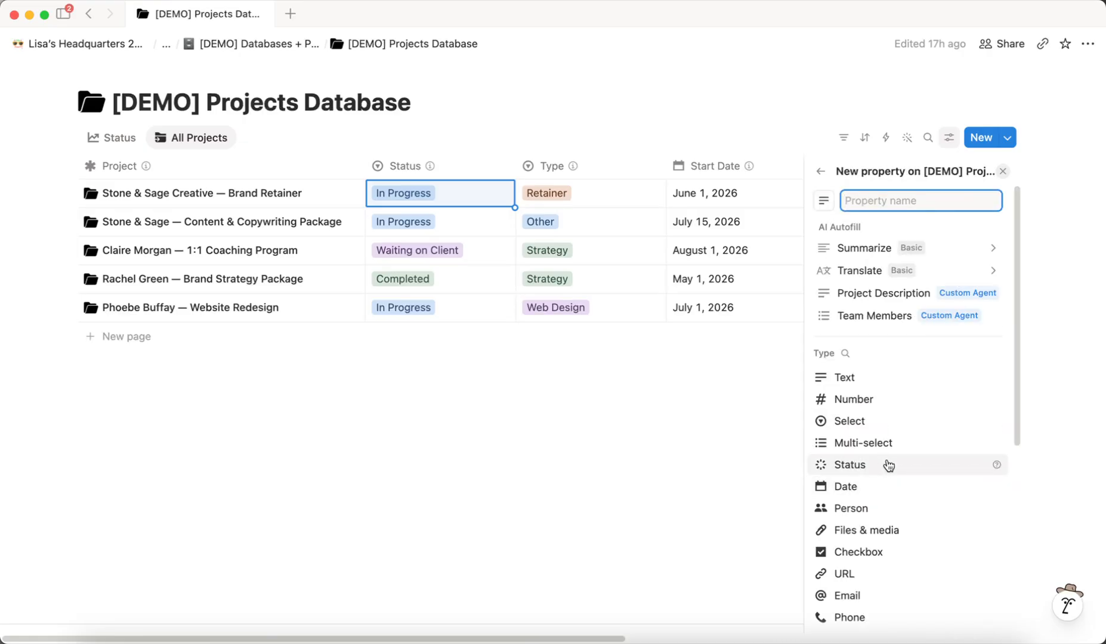
left_click(889, 465)
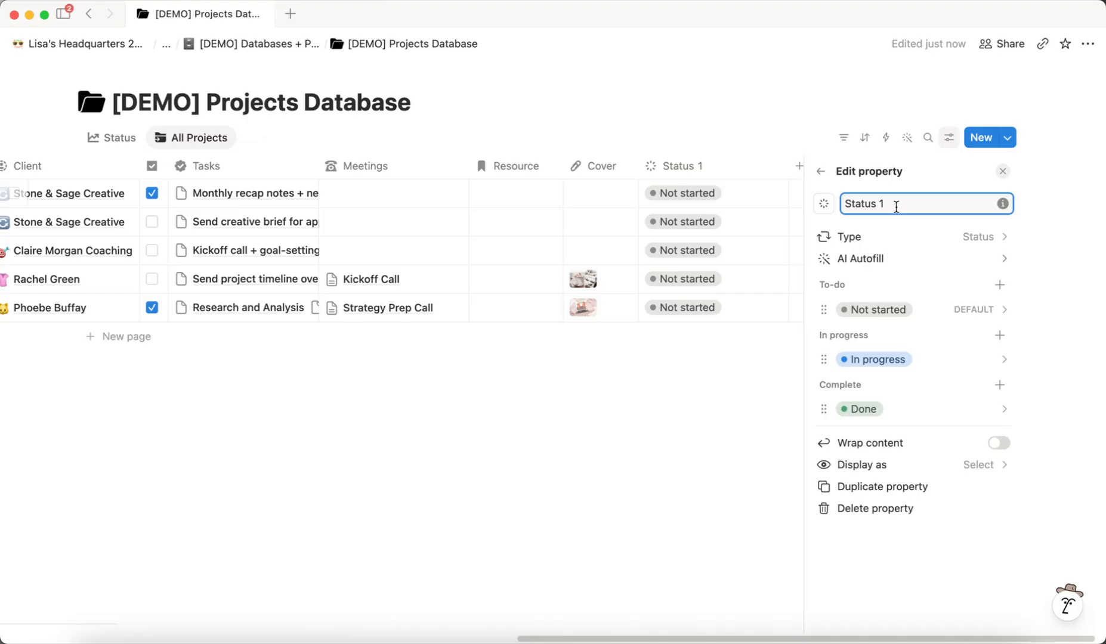
left_click(881, 508)
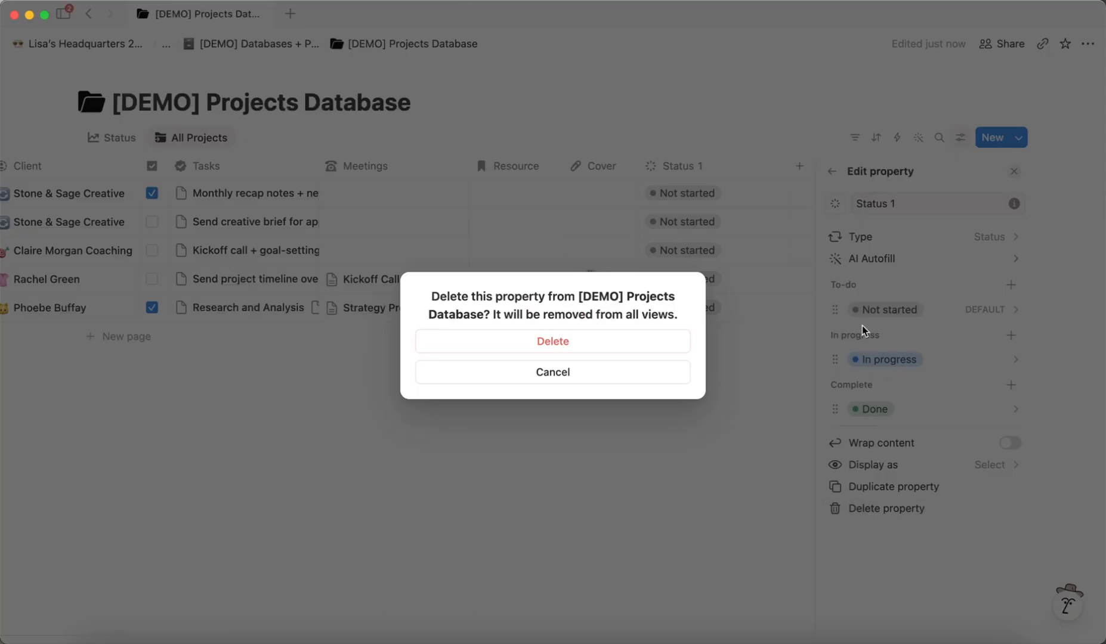
left_click(635, 342)
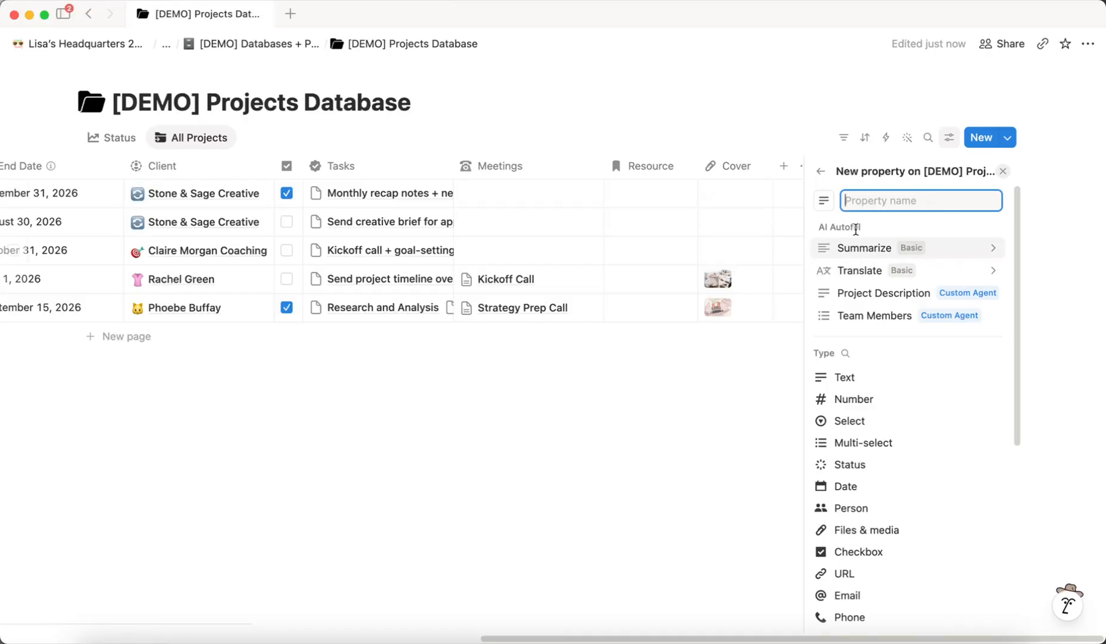
left_click(821, 173)
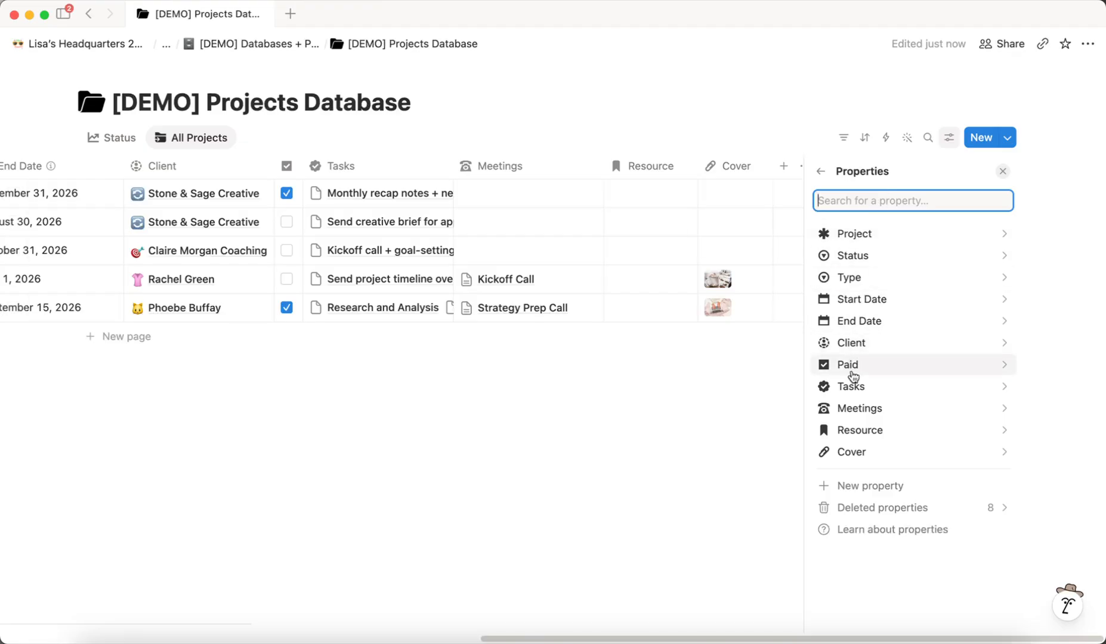
Review the property types available for a new property in the Projects Database
left_click(878, 487)
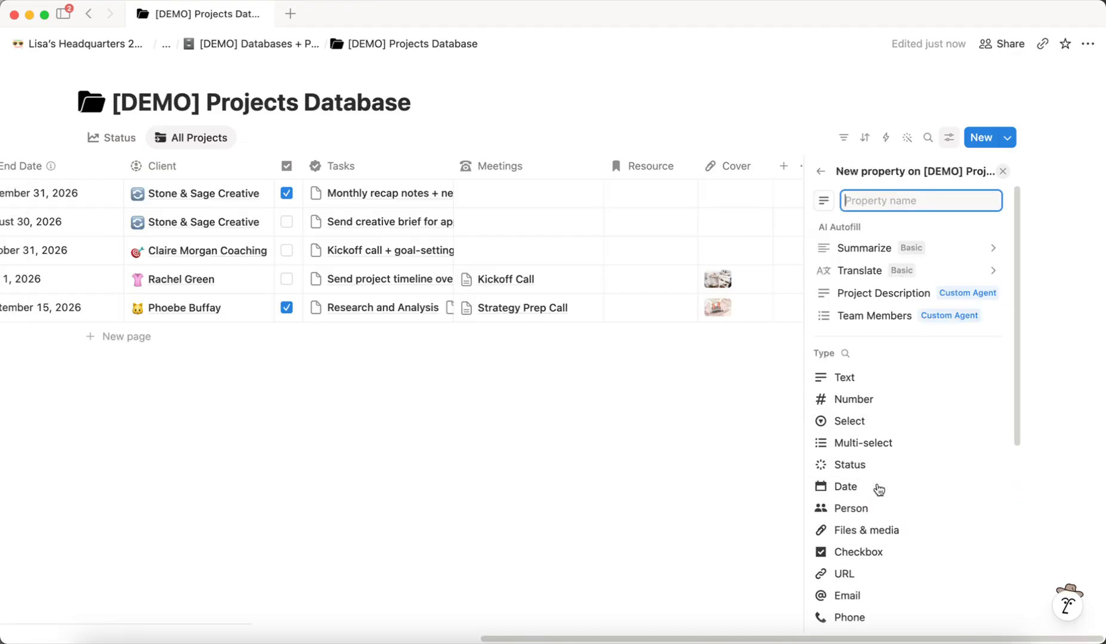
scroll(903, 388, "down", 2)
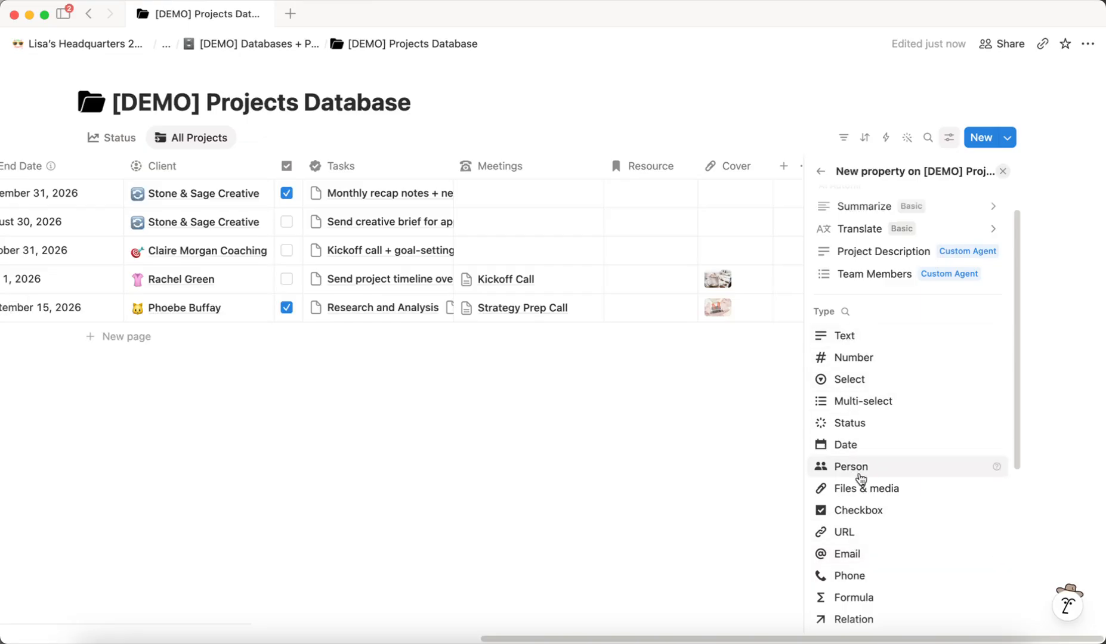
left_click(822, 172)
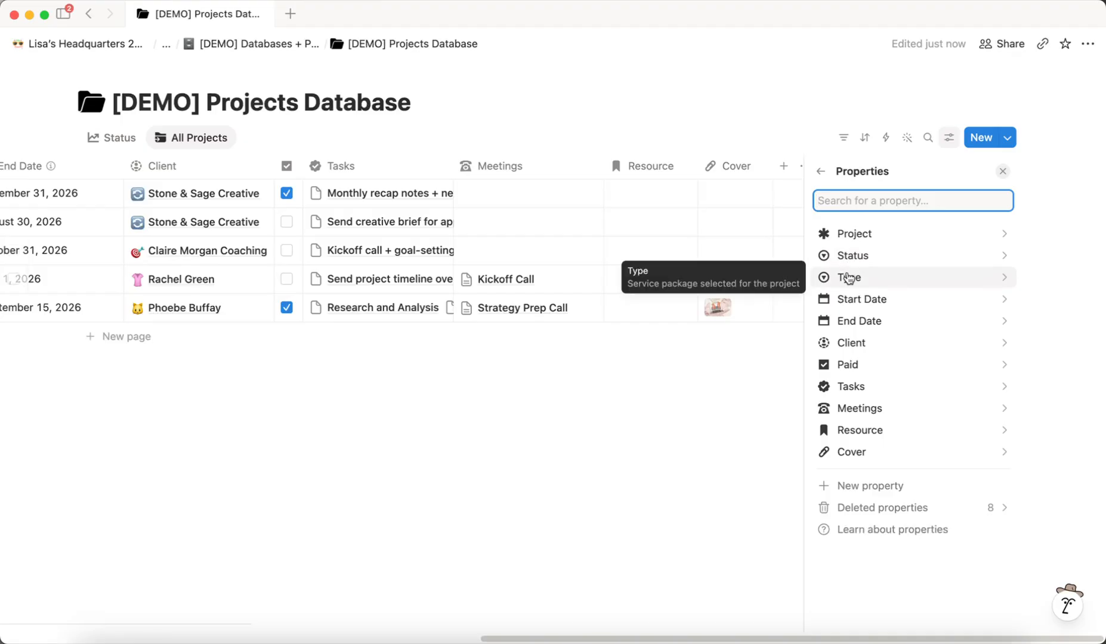
Examine the select options of the Type property and the settings of the Cover property
left_click(854, 278)
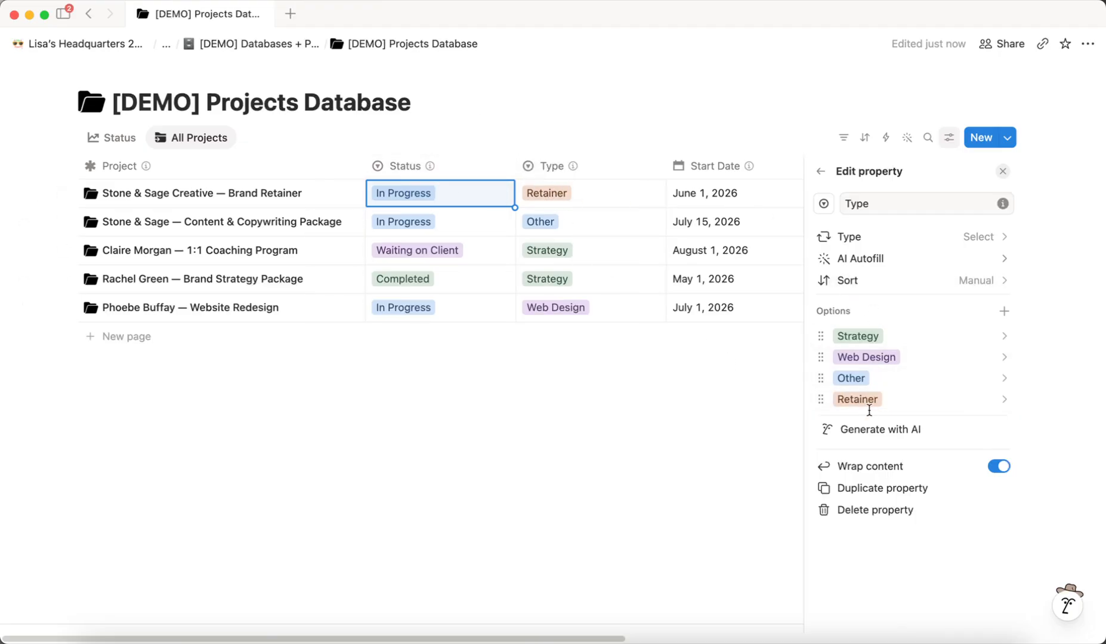
left_click(820, 171)
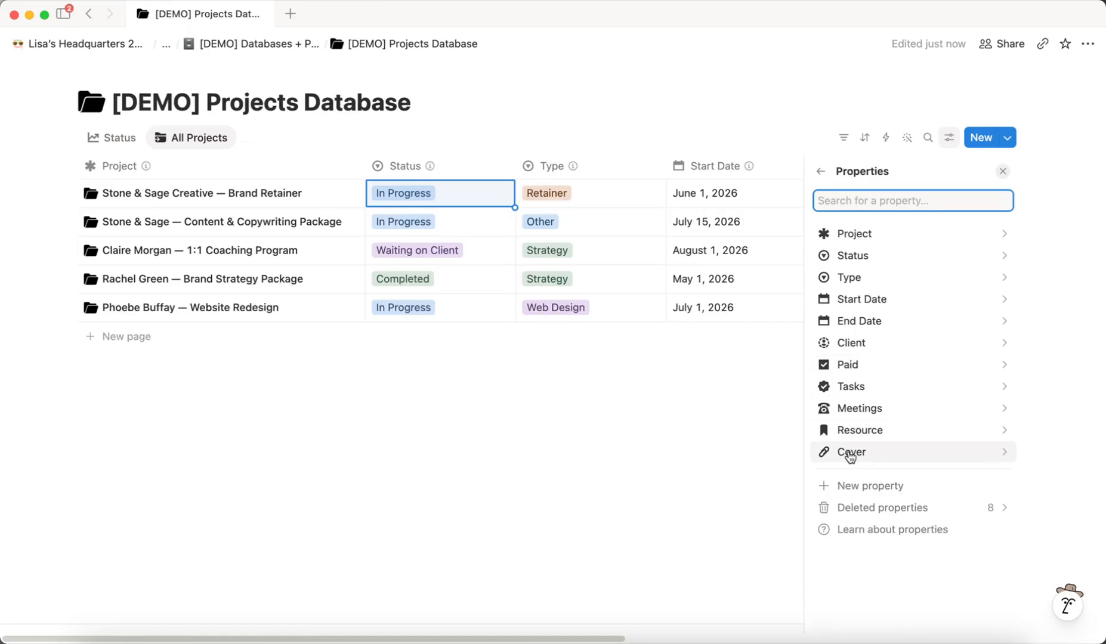
left_click(903, 458)
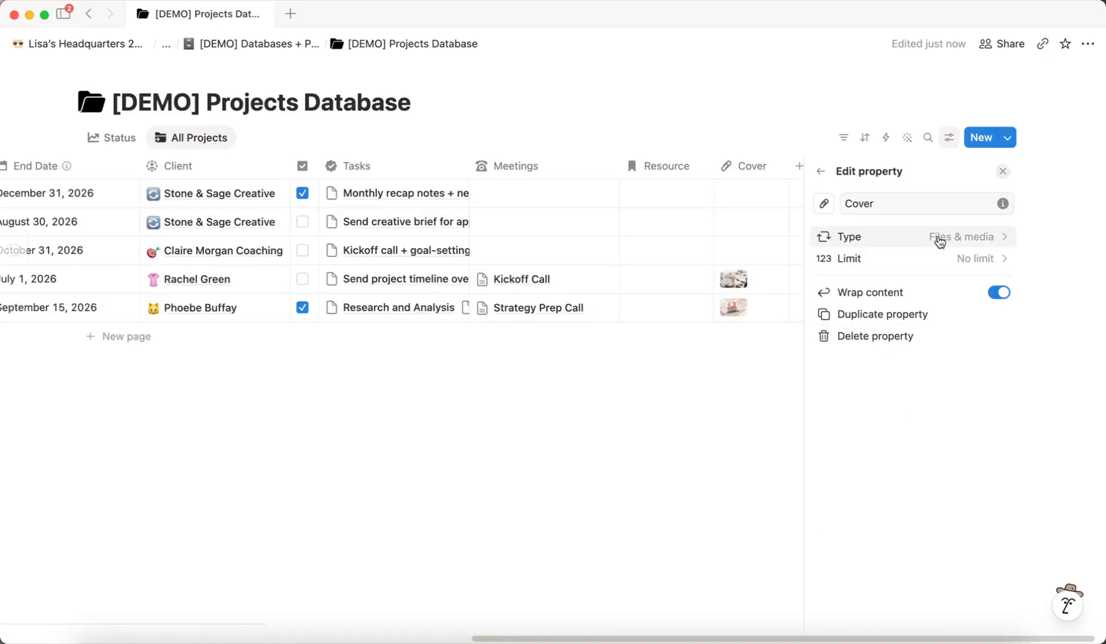
Close the Projects Database's property settings and return to the [DEMO] Databases + Pages page
left_click(823, 173)
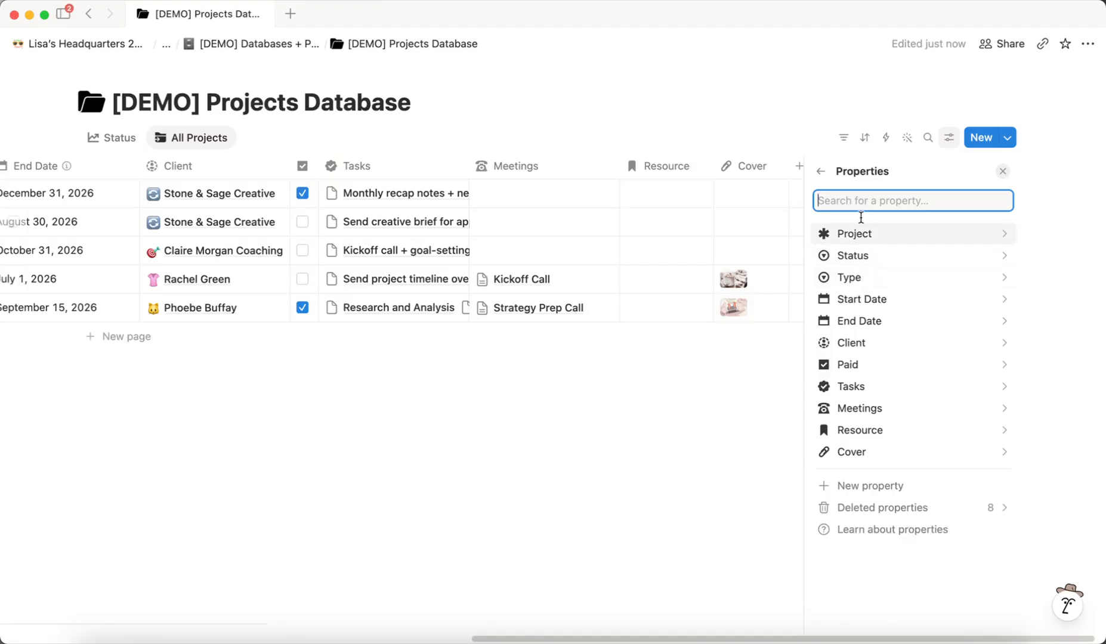
left_click(821, 172)
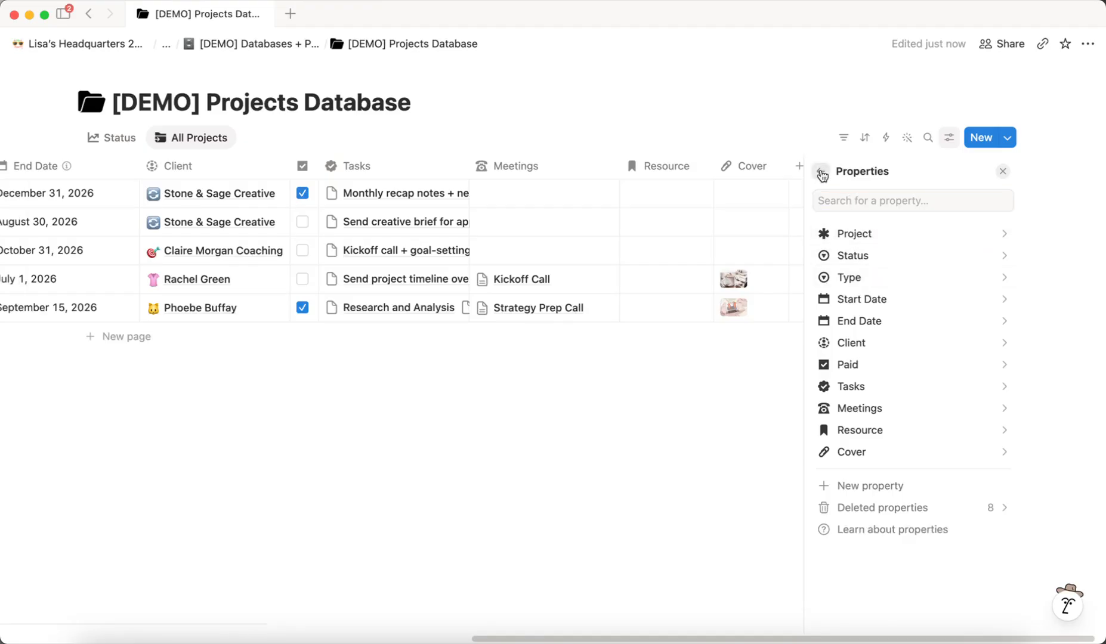
left_click(755, 109)
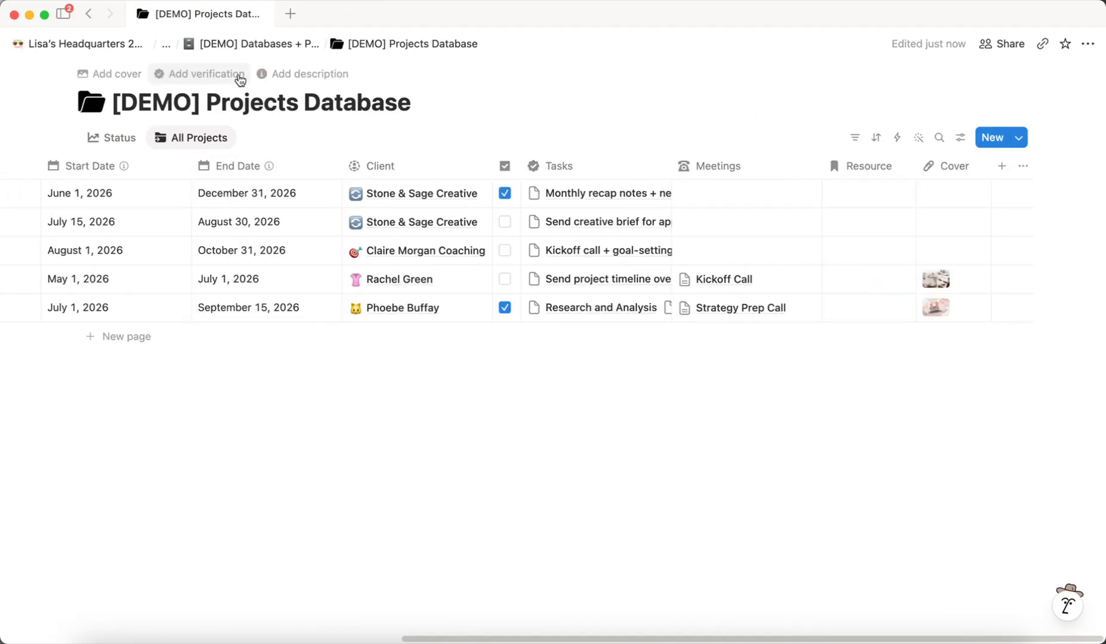
left_click(247, 45)
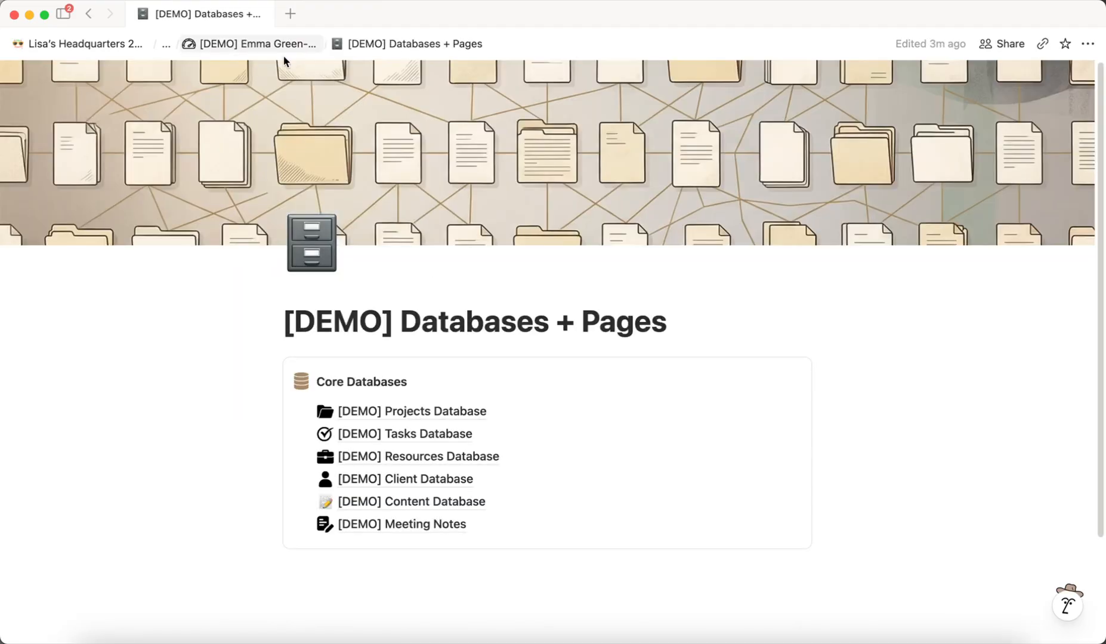
Open the Tasks Database and review its Calendar, Timeline and Completed Tasks views, returning to By Project
left_click(412, 435)
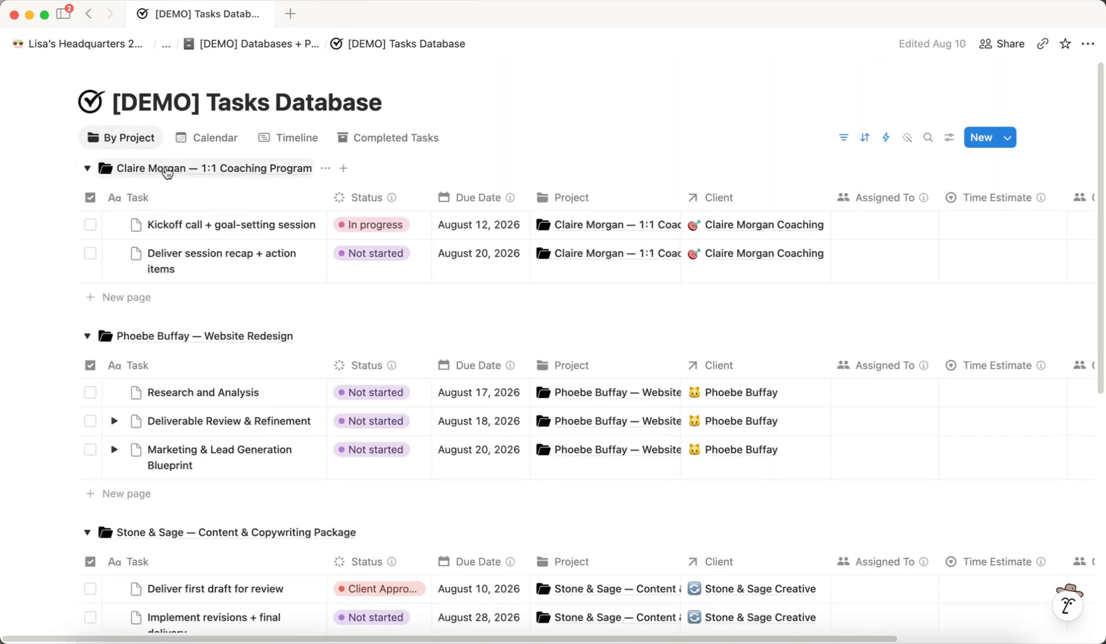
left_click(212, 137)
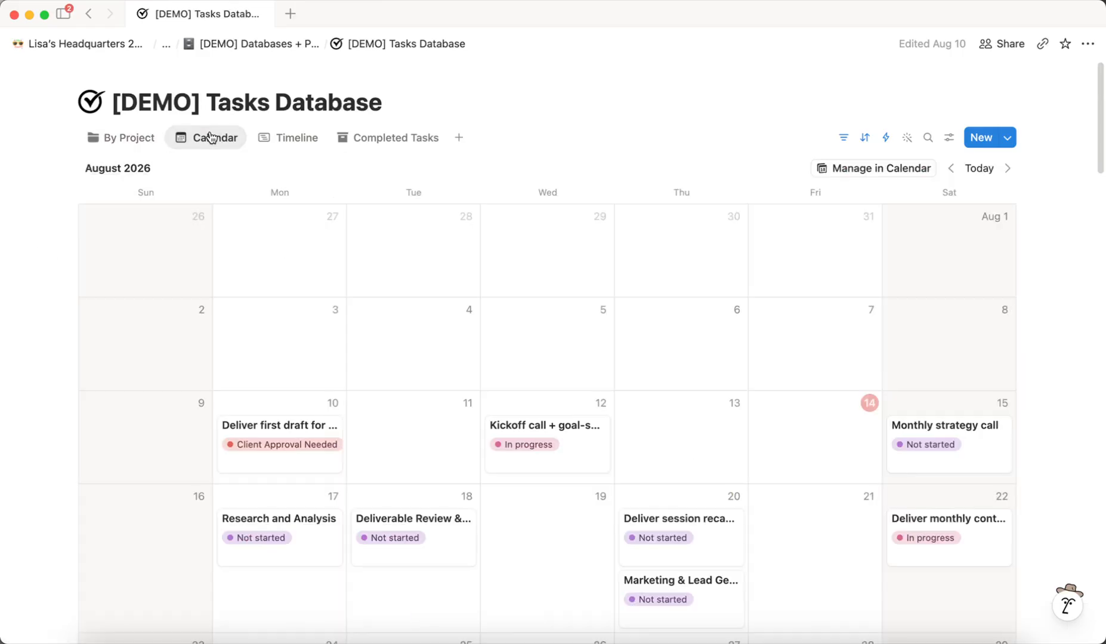
left_click(298, 140)
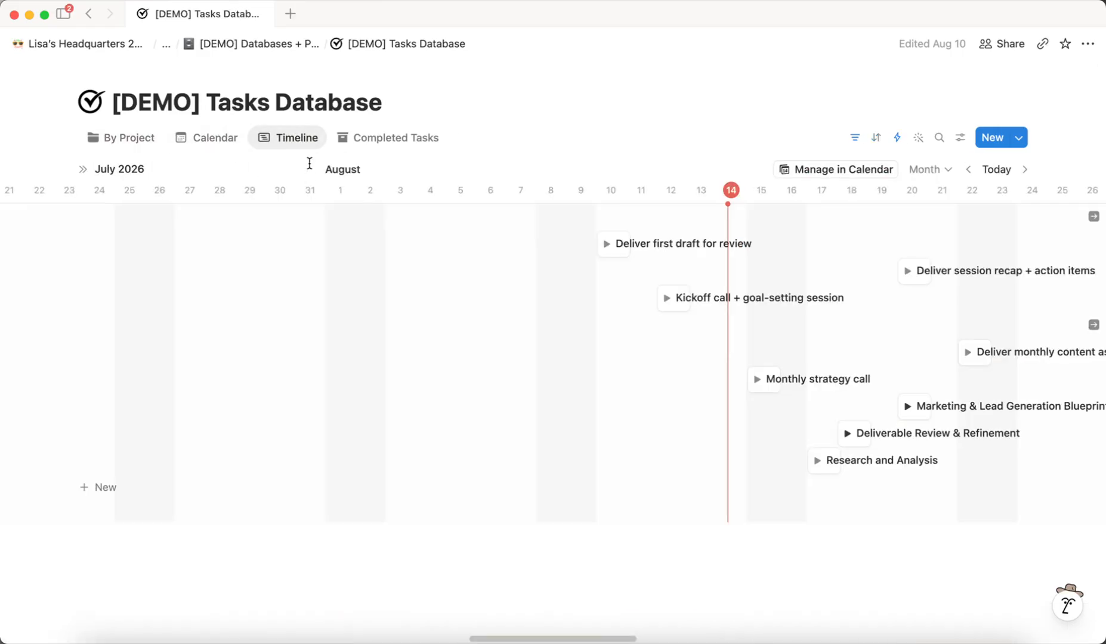
left_click(394, 143)
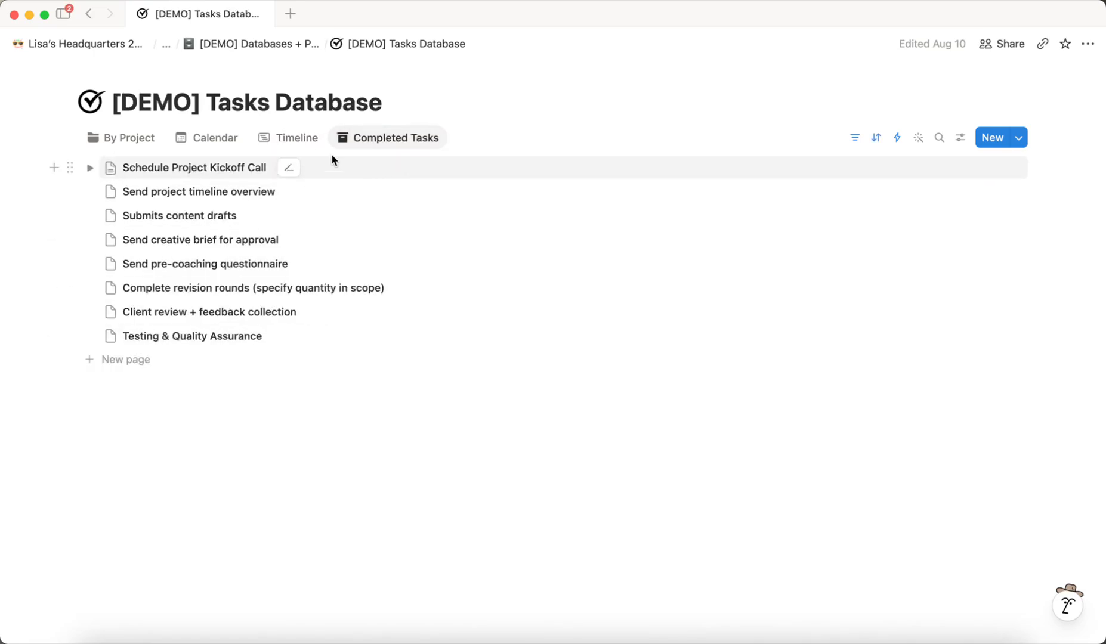
left_click(141, 140)
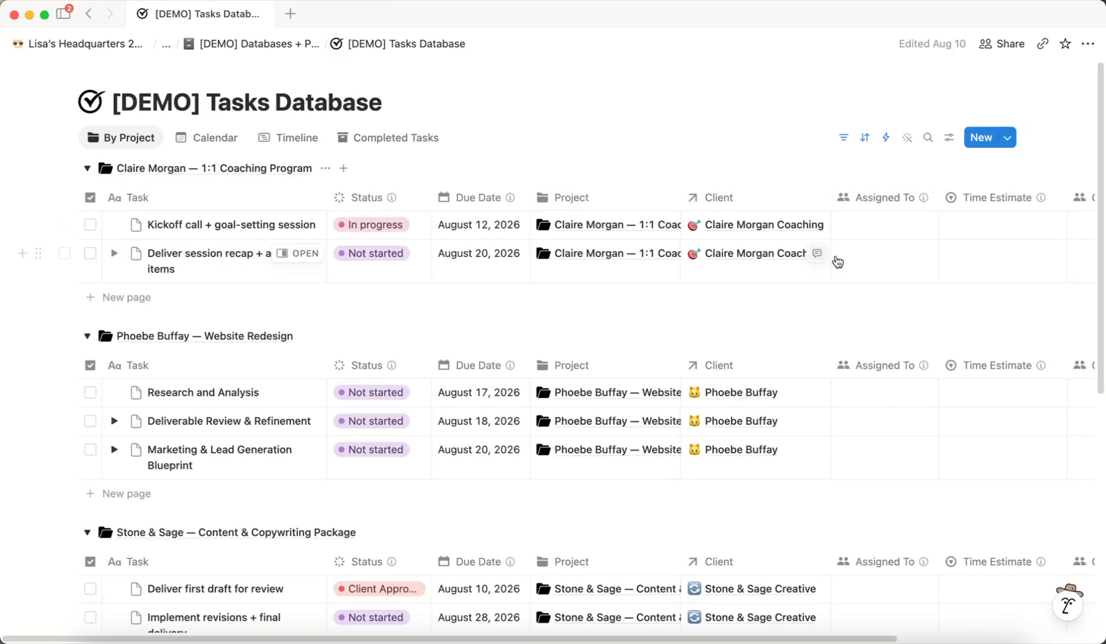
Review the task table's columns and the Status options for the Kickoff call + goal-setting session task
scroll(888, 286, "right", 5)
scroll(913, 291, "left", 5)
left_click(365, 222)
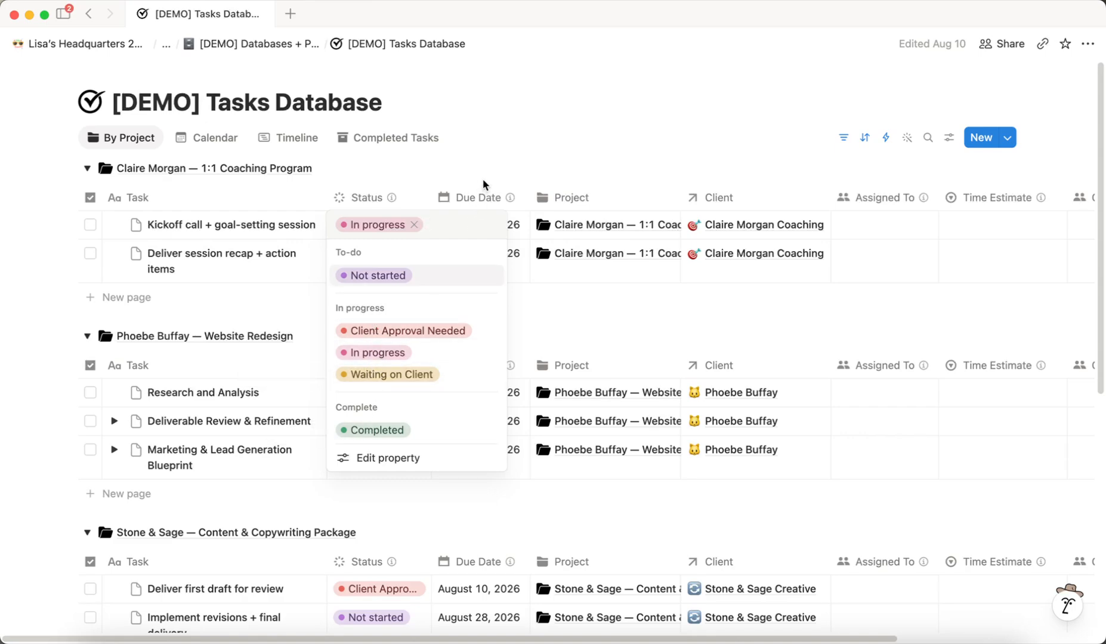
key("Escape")
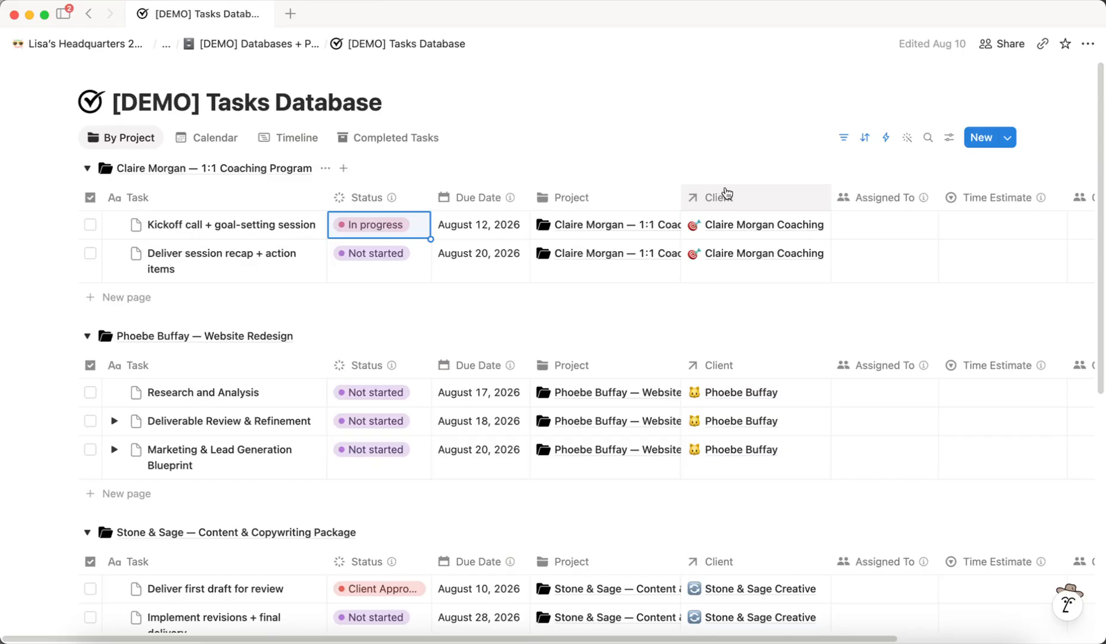
Examine the Assigned To property's edit settings and its Limit options in the Tasks Database without changing them
scroll(721, 203, "right", 5)
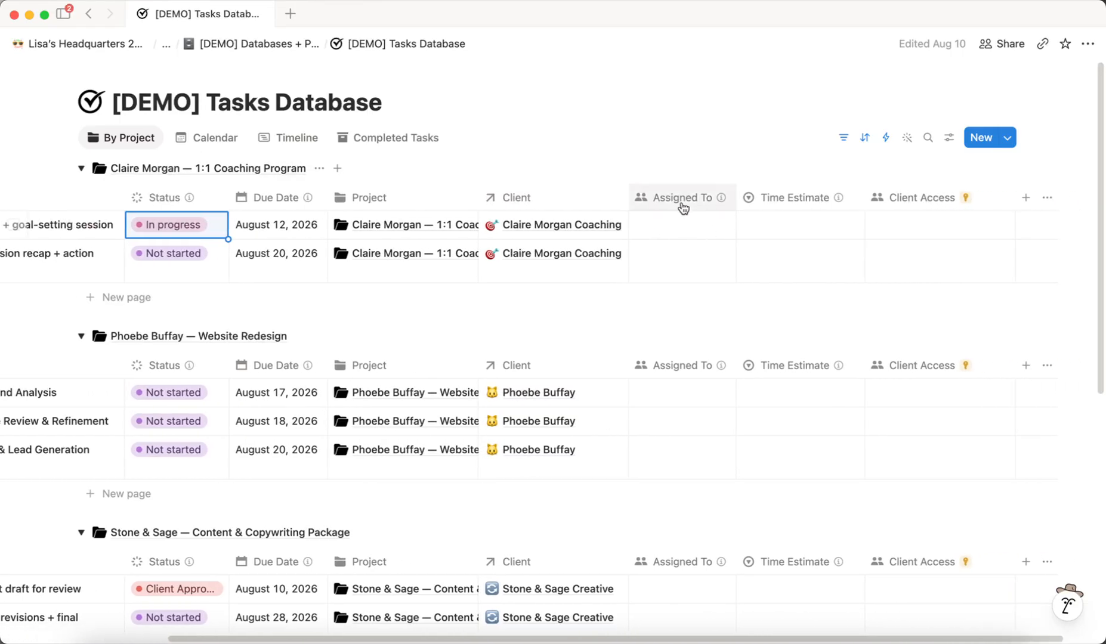
left_click(687, 203)
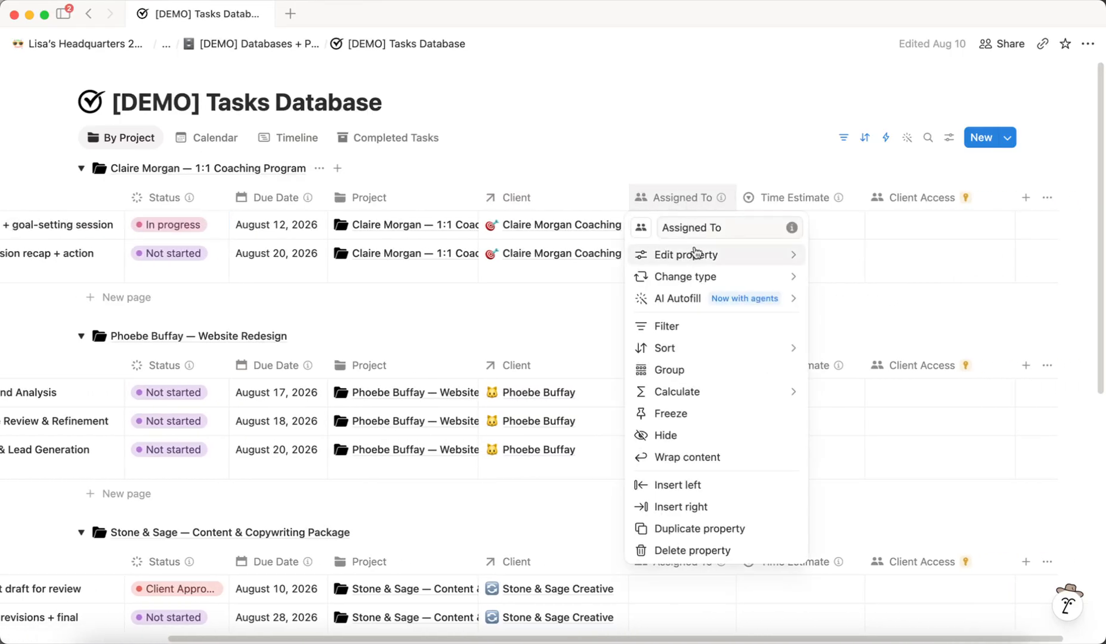
mouse_move(695, 256)
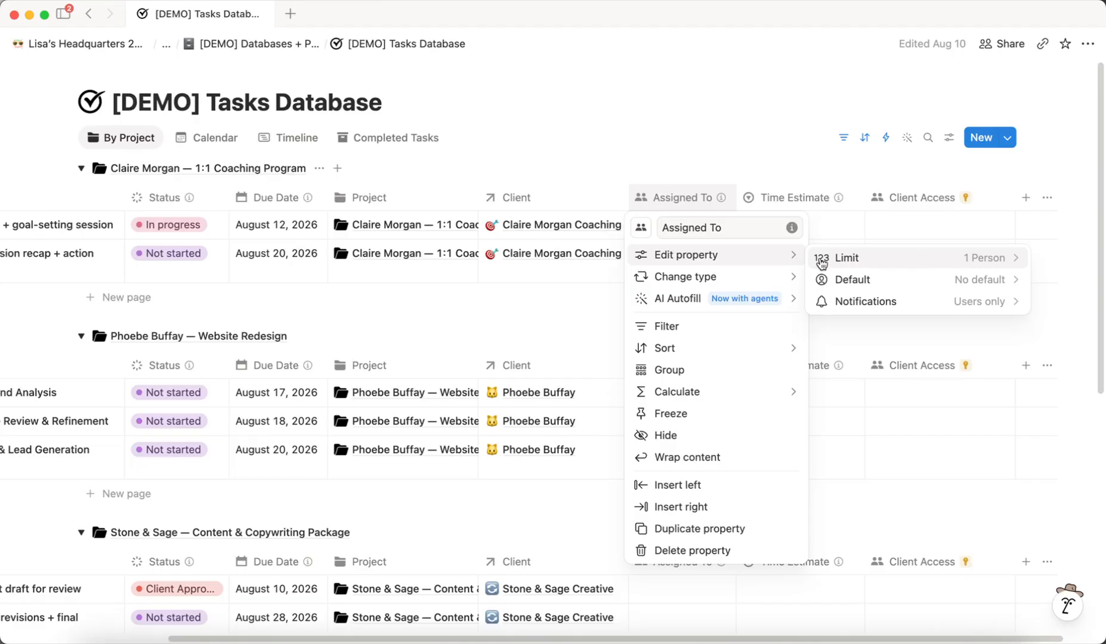
left_click(862, 260)
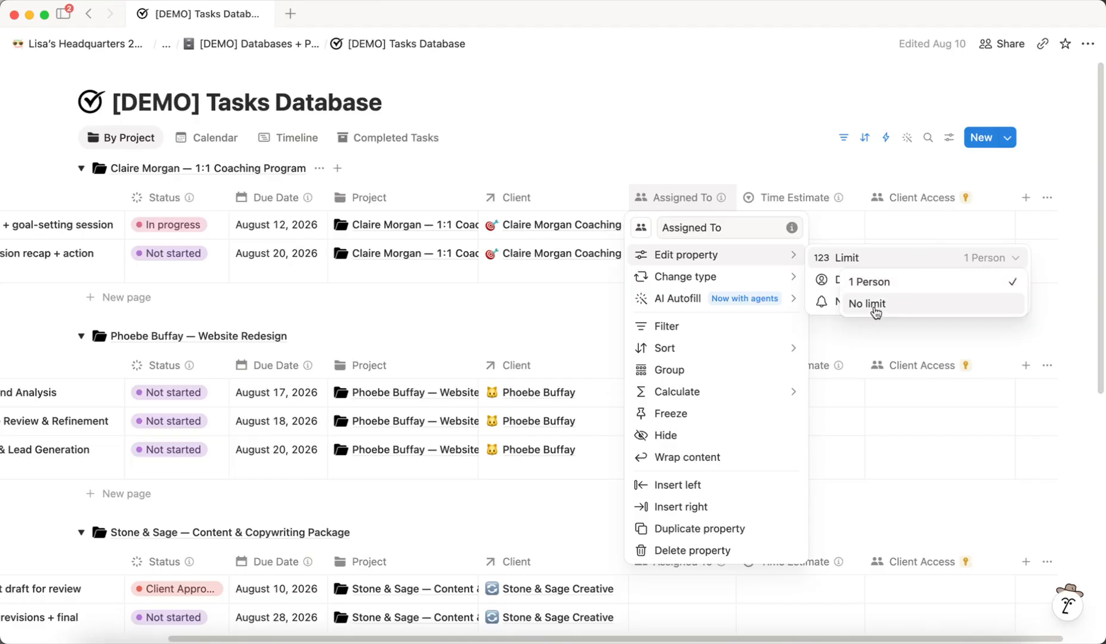
left_click(882, 256)
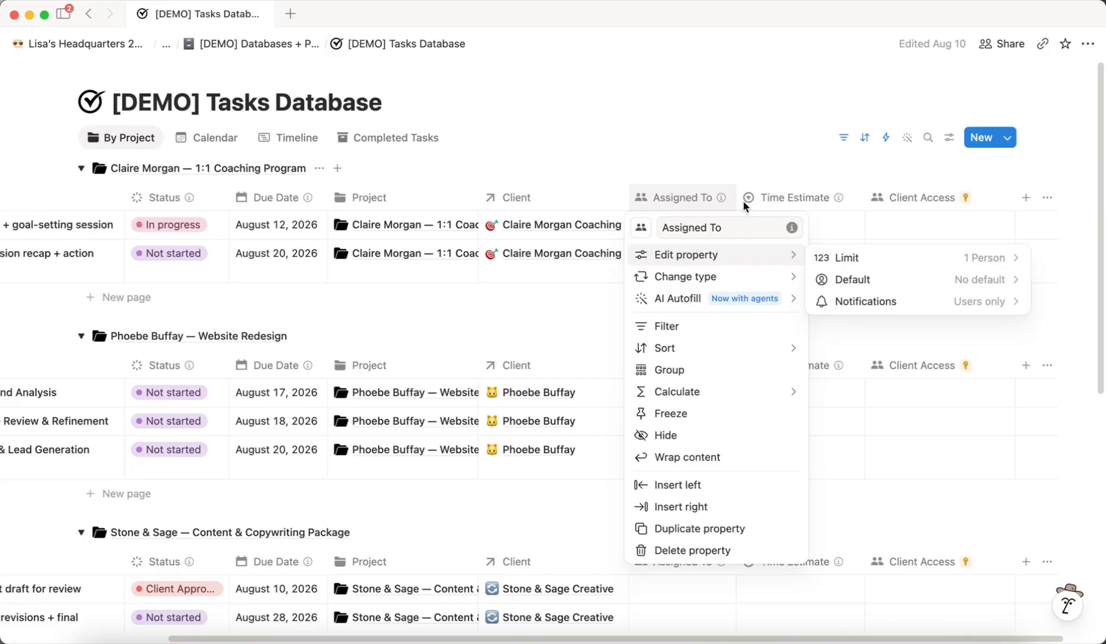
left_click(676, 162)
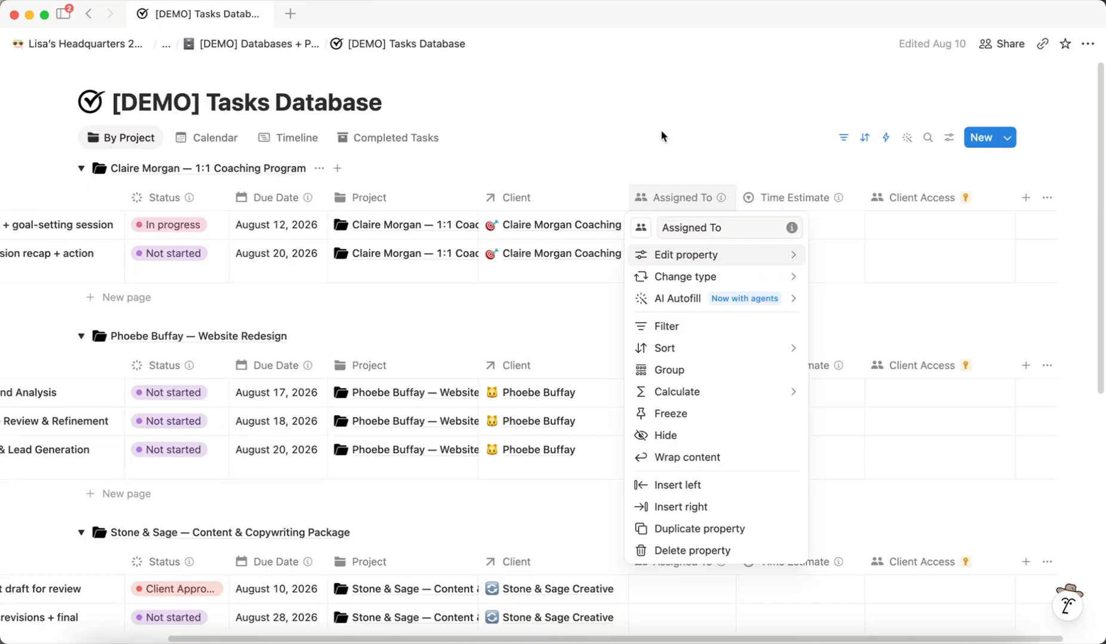
left_click(677, 155)
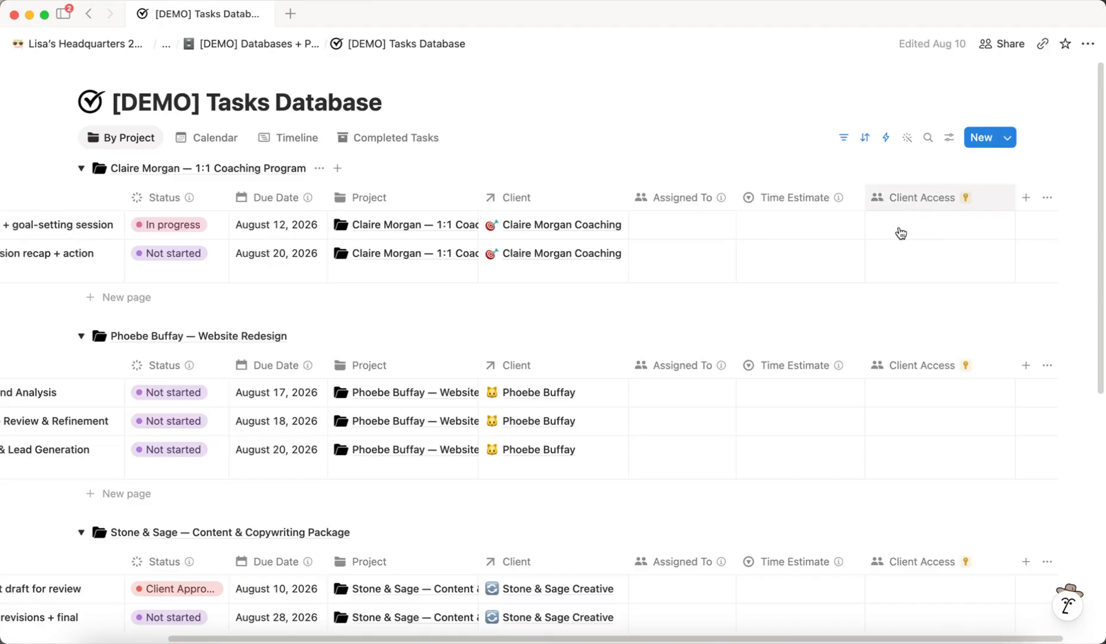
Read the descriptions of the Client Access, Due Date and Assigned To properties in the Tasks Database
mouse_move(907, 205)
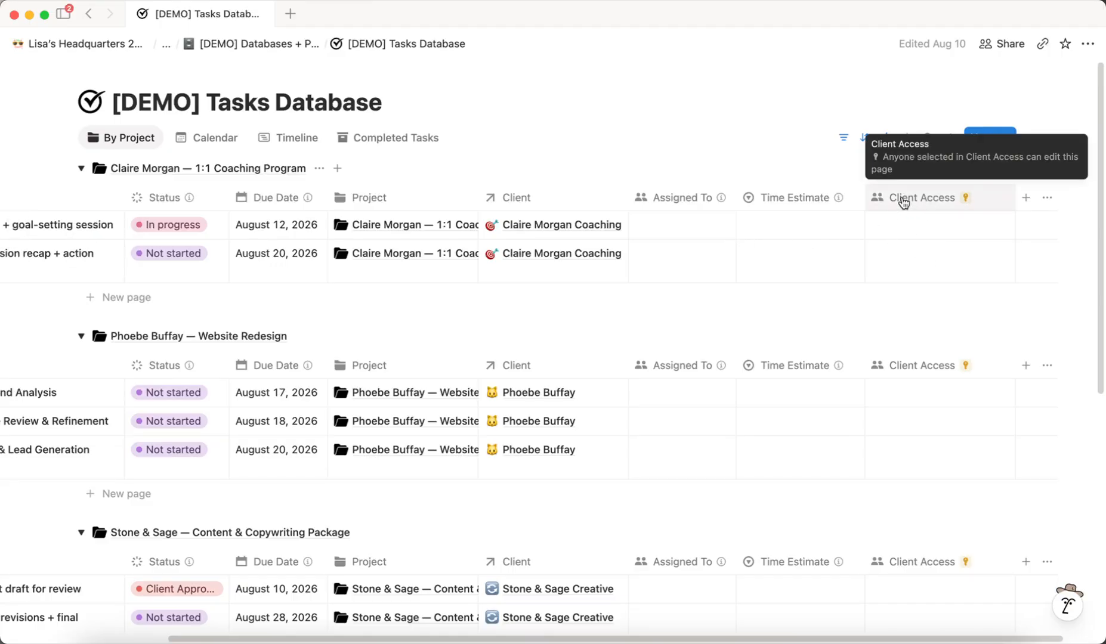
scroll(834, 265, "left", 5)
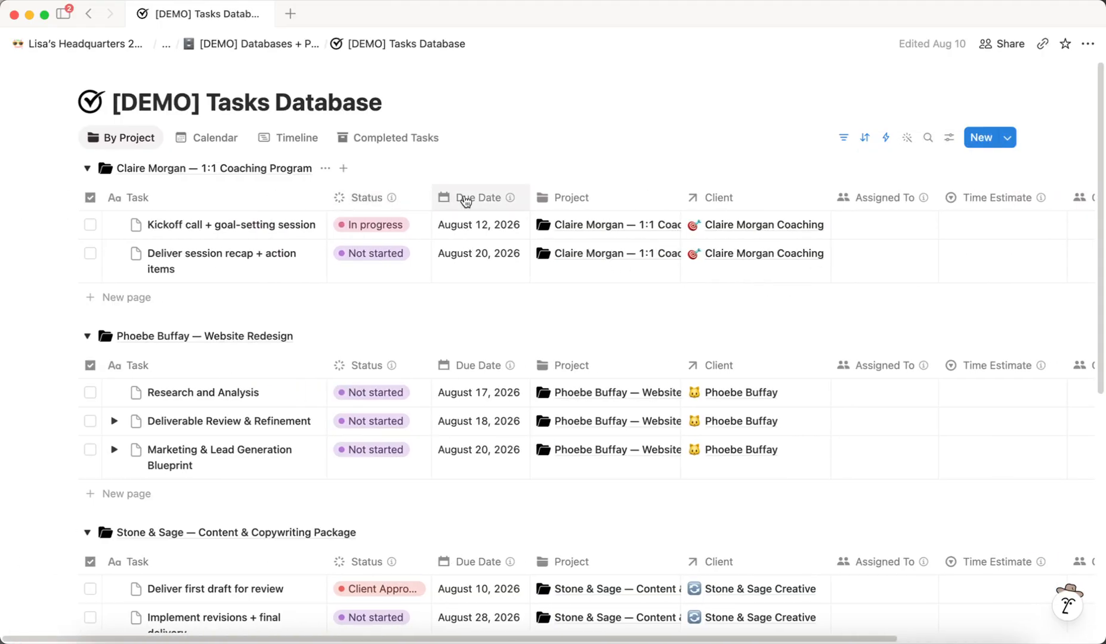
mouse_move(517, 201)
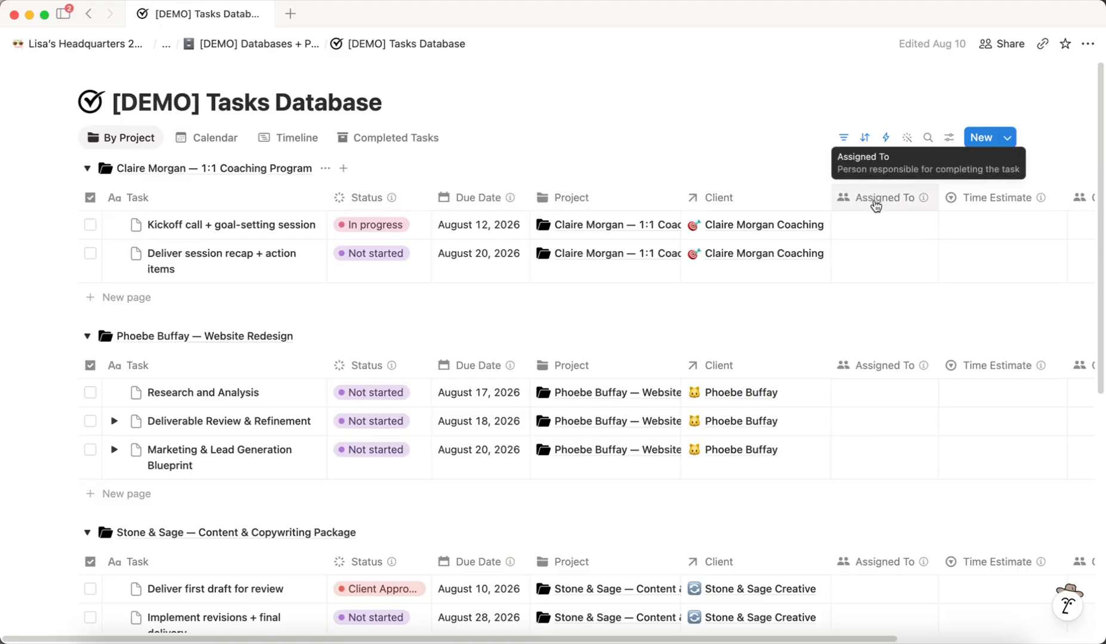
Open the Resources Database from the Databases + Pages page and review its columns and the Type options for My Services + Pricing Guide
left_click(286, 44)
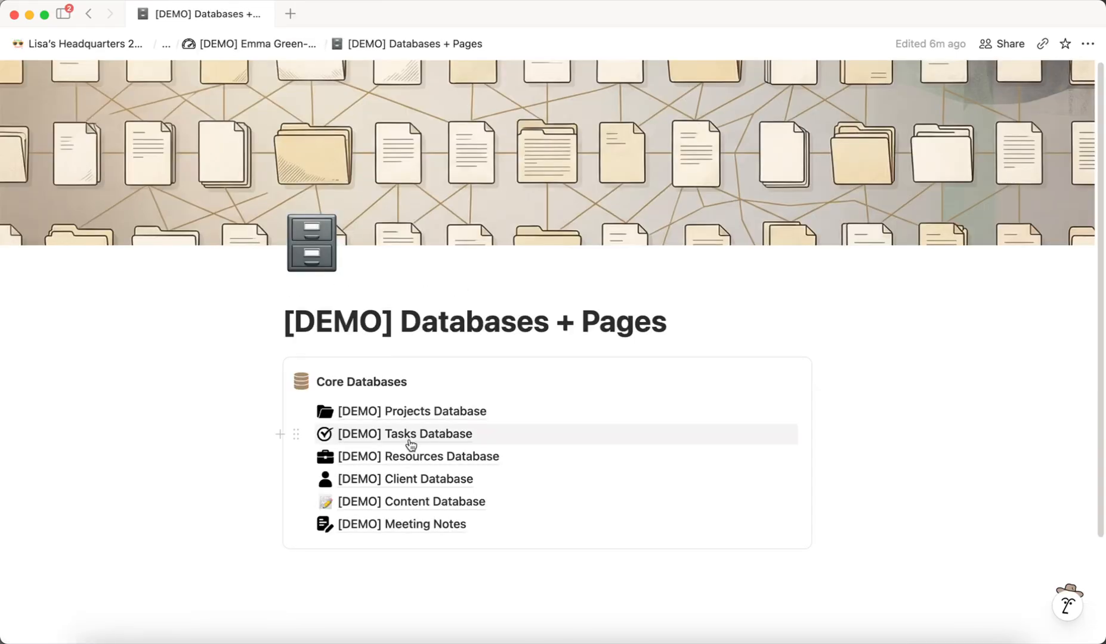
left_click(414, 458)
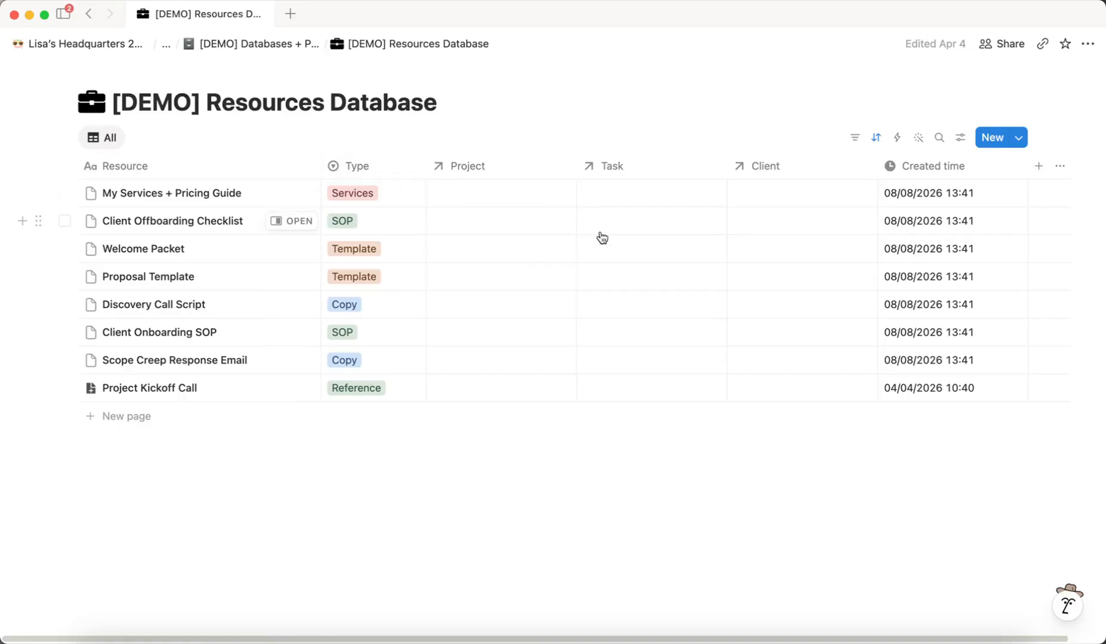
left_click(371, 194)
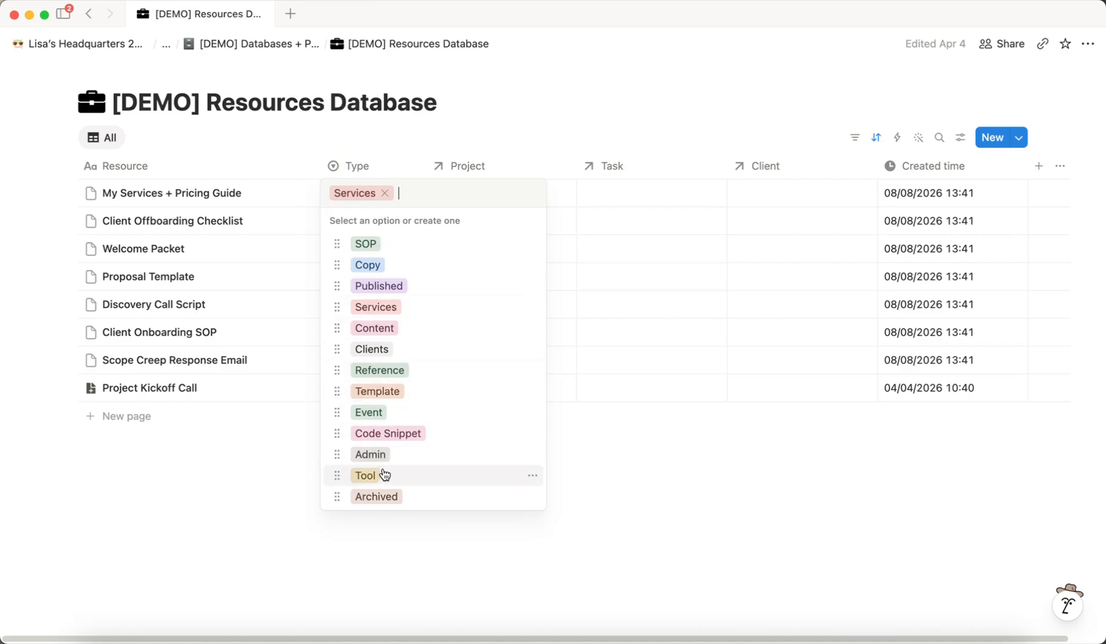
key("Escape")
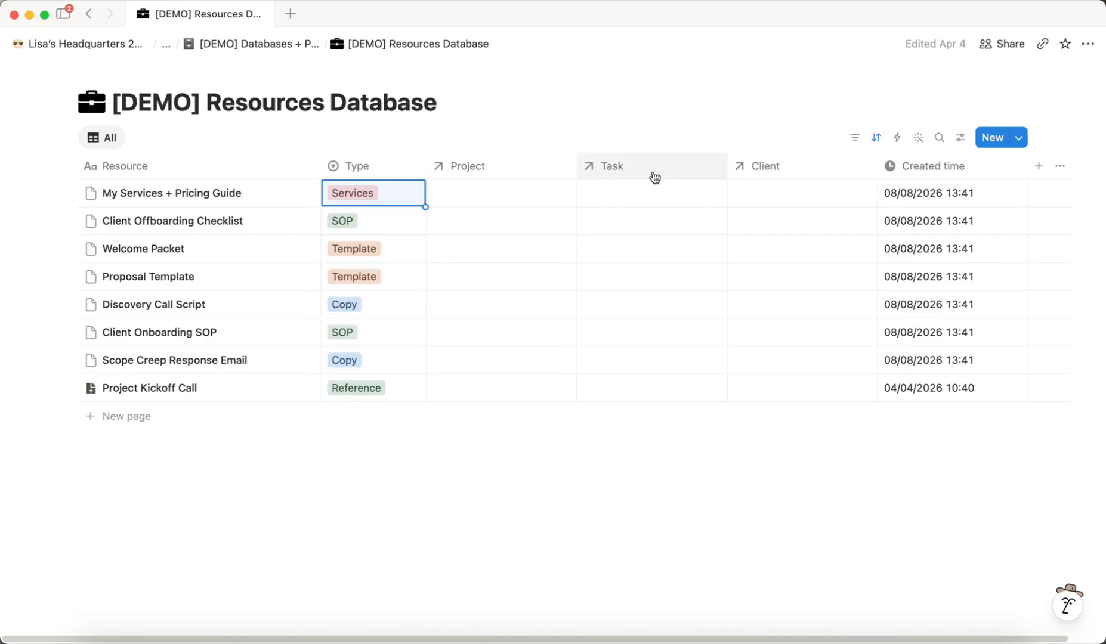
scroll(953, 184, "right", 2)
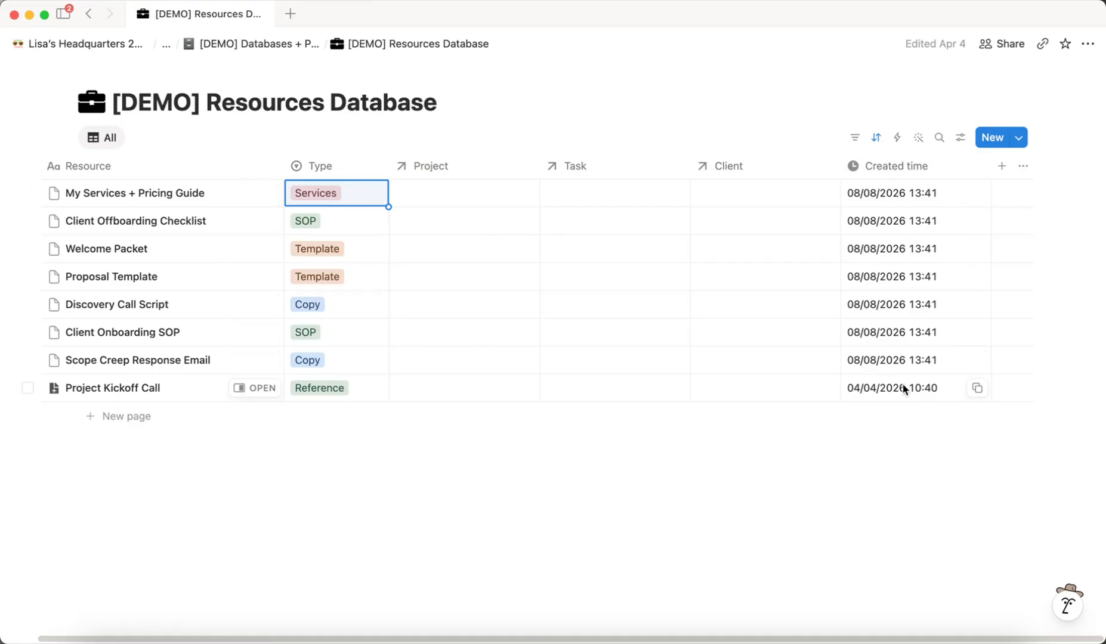
scroll(901, 375, "left", 2)
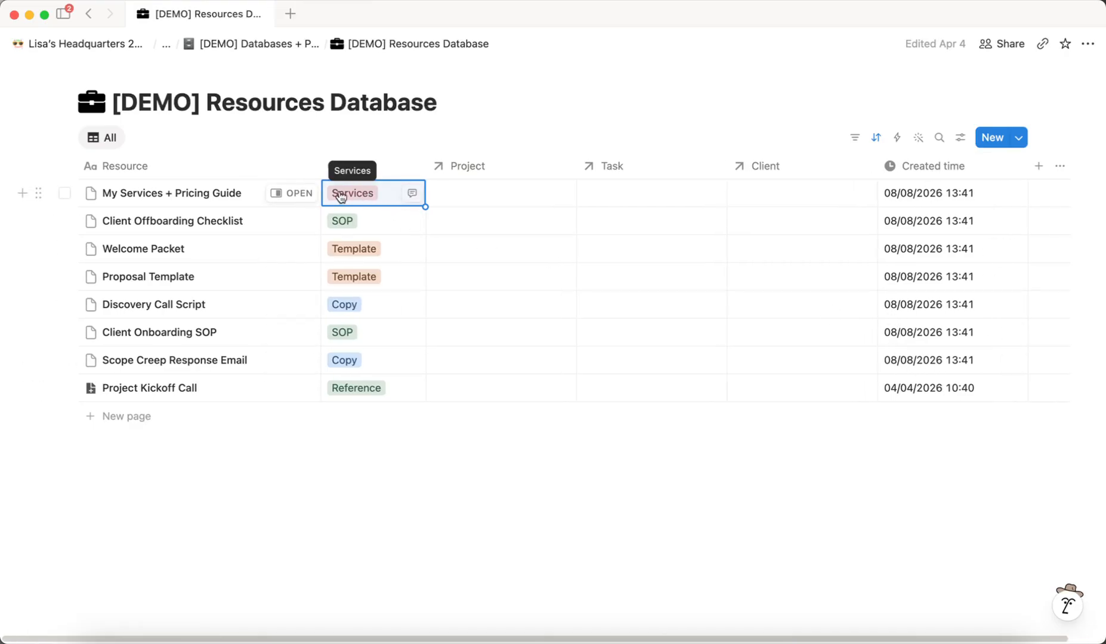
left_click(383, 196)
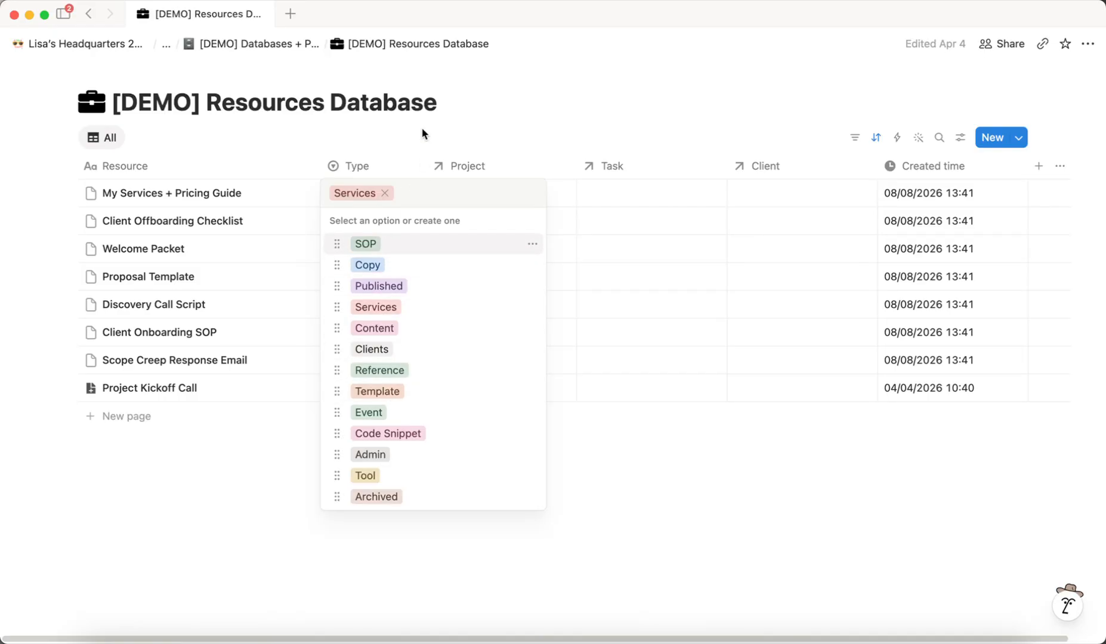
key("Escape")
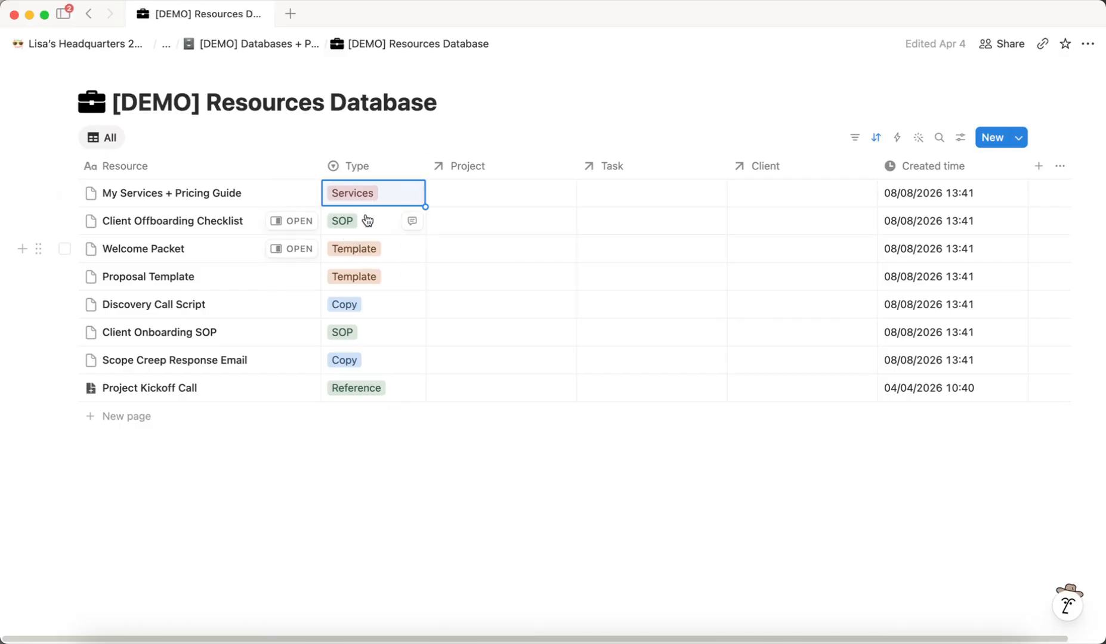
Open the Client Database from the Databases + Pages page and review the Type options for Stone & Sage Creative
left_click(266, 44)
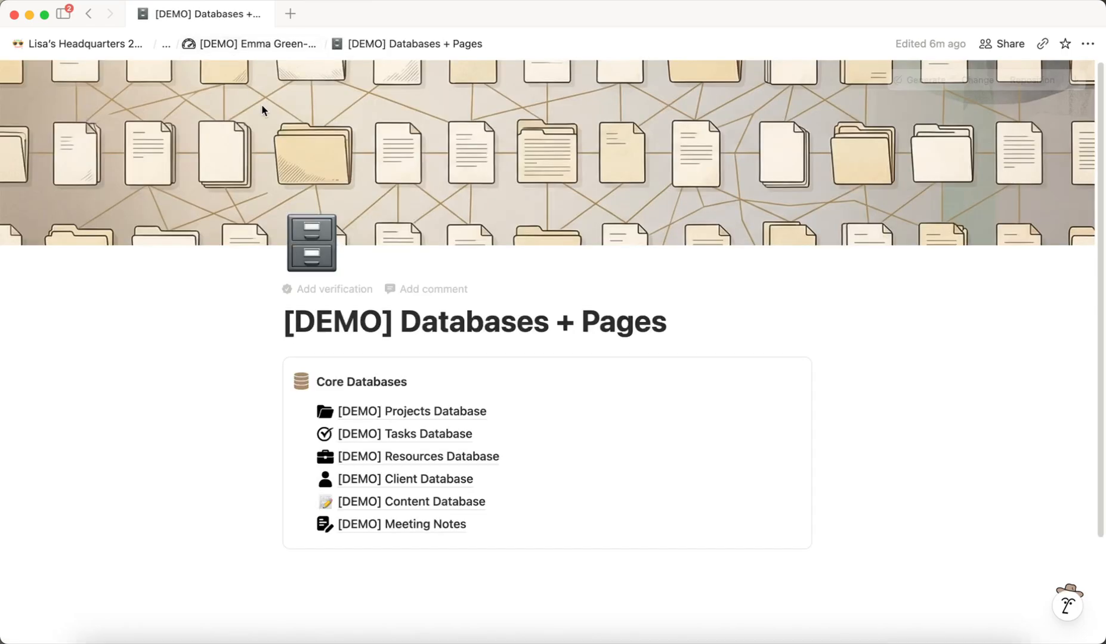
left_click(424, 488)
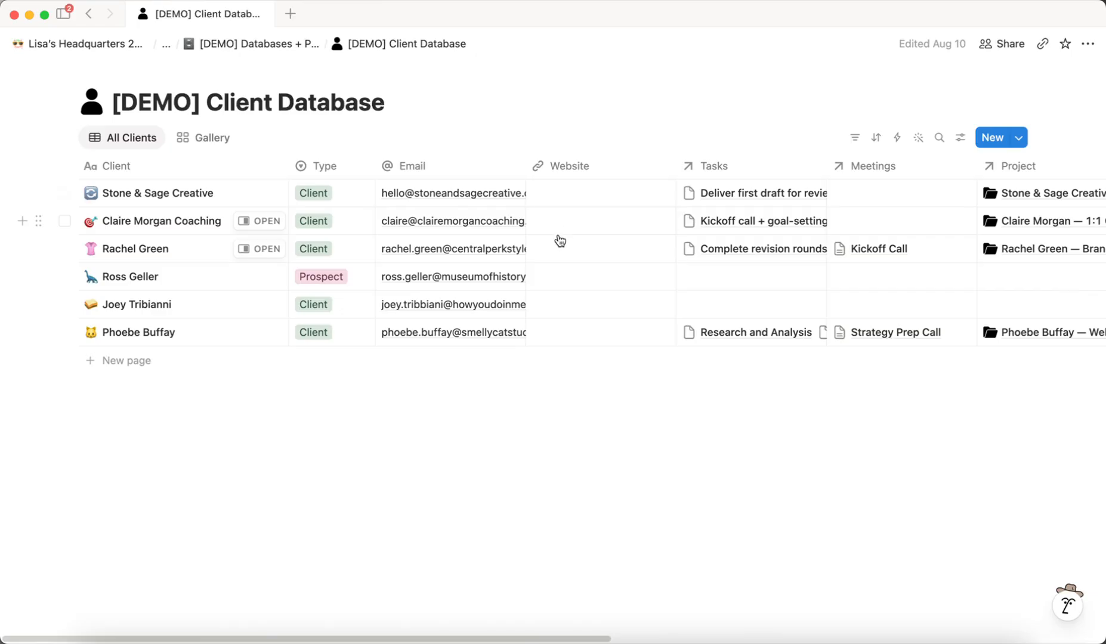
left_click(328, 192)
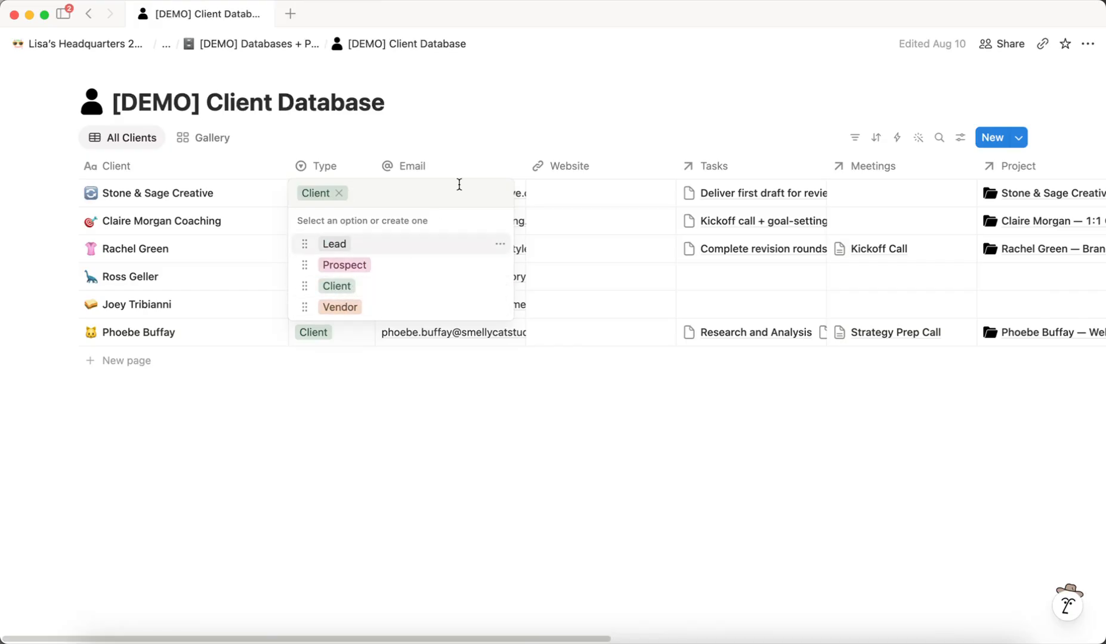
key("Escape")
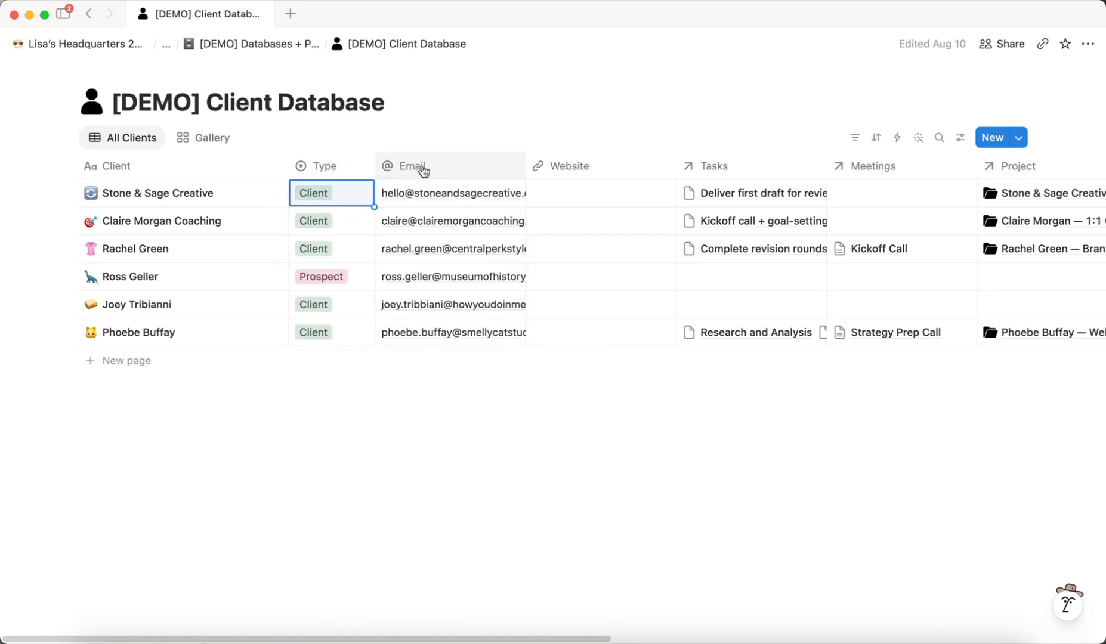
Move the Resource column in the Client Database table so it sits directly after the Project column
scroll(788, 250, "right", 2)
scroll(789, 250, "right", 10)
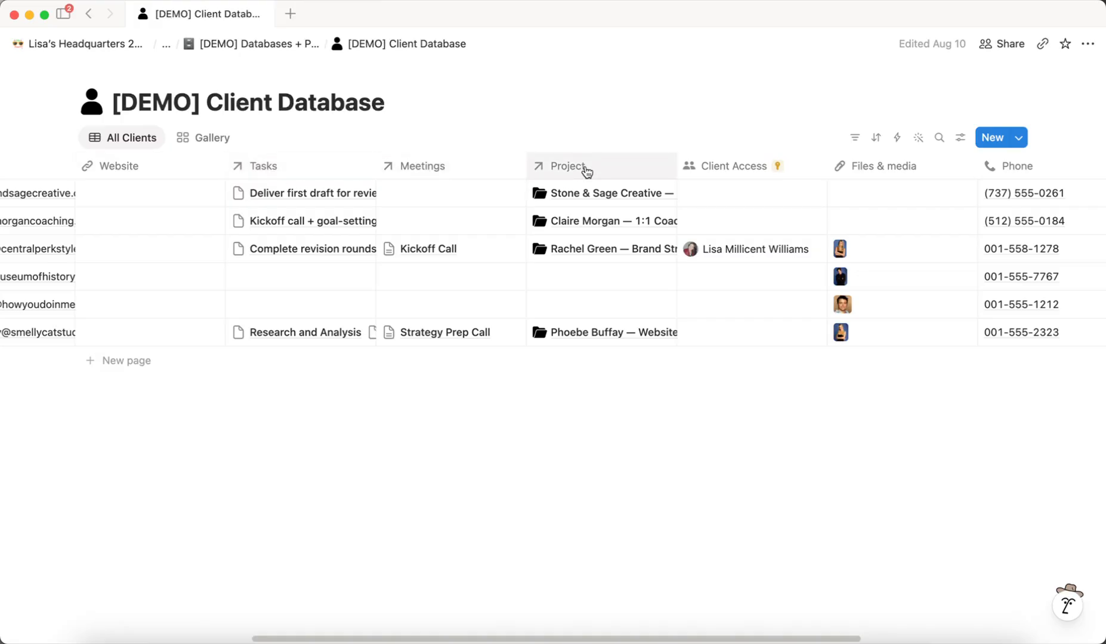
scroll(586, 171, "right", 8)
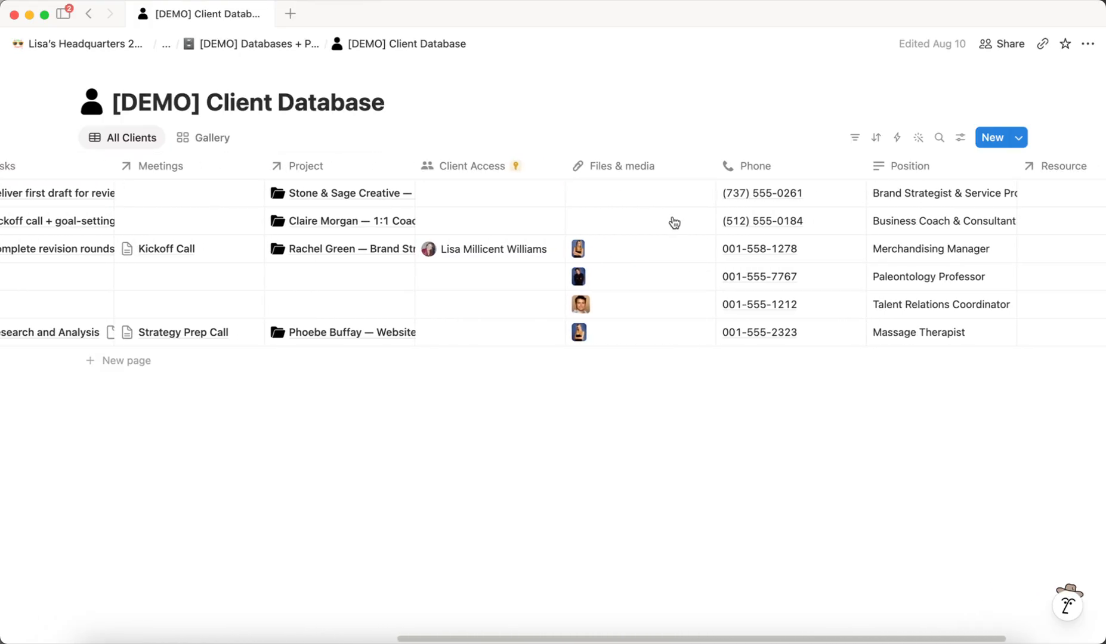
scroll(676, 218, "right", 2)
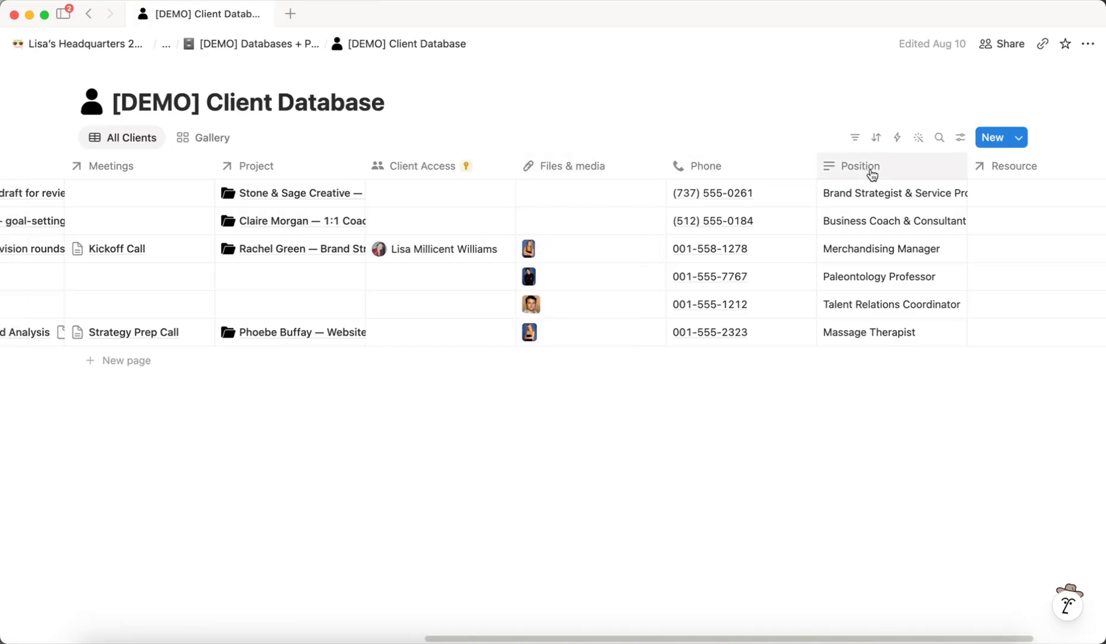
scroll(889, 203, "right", 4)
left_click_drag(915, 170, 295, 174)
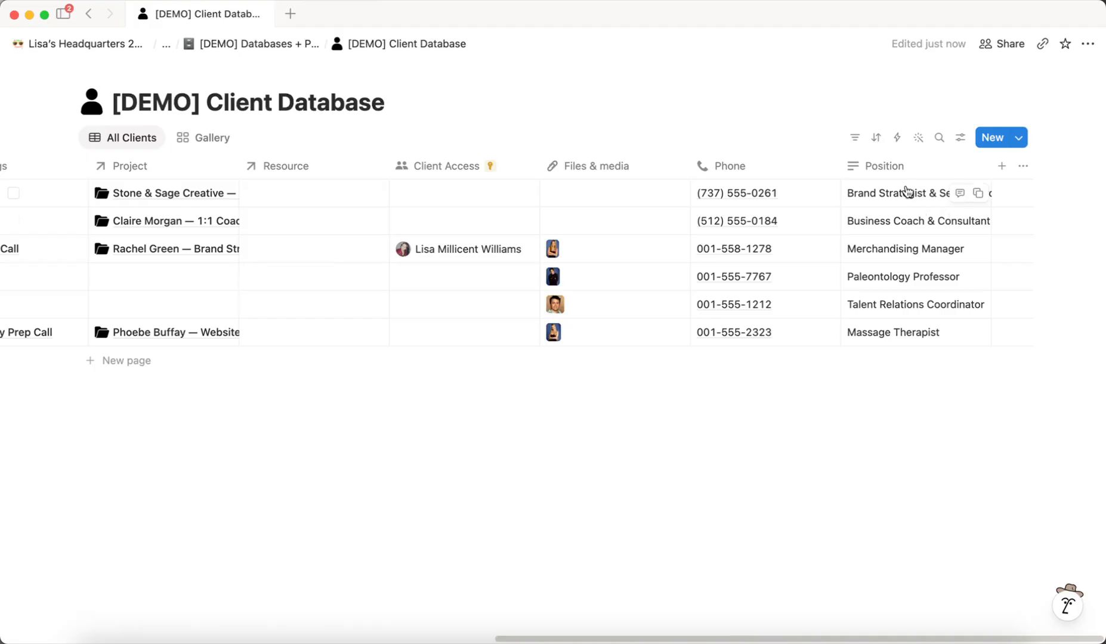
Review the Client Database's columns across the full table, from Client and Website through to Phone and Position
scroll(906, 192, "left", 4)
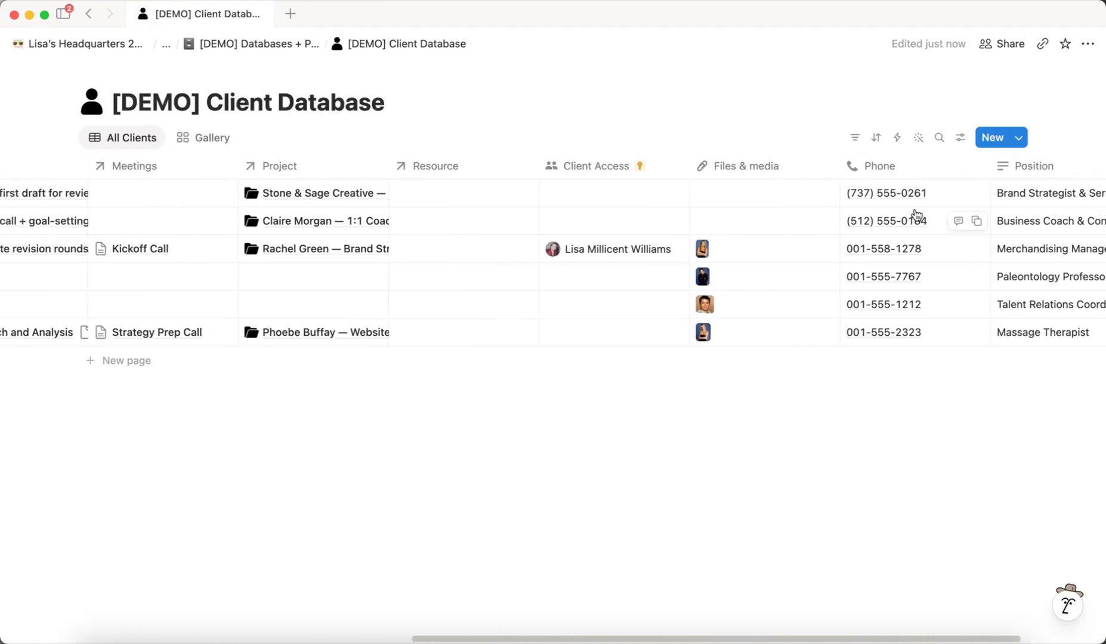
scroll(924, 216, "left", 10)
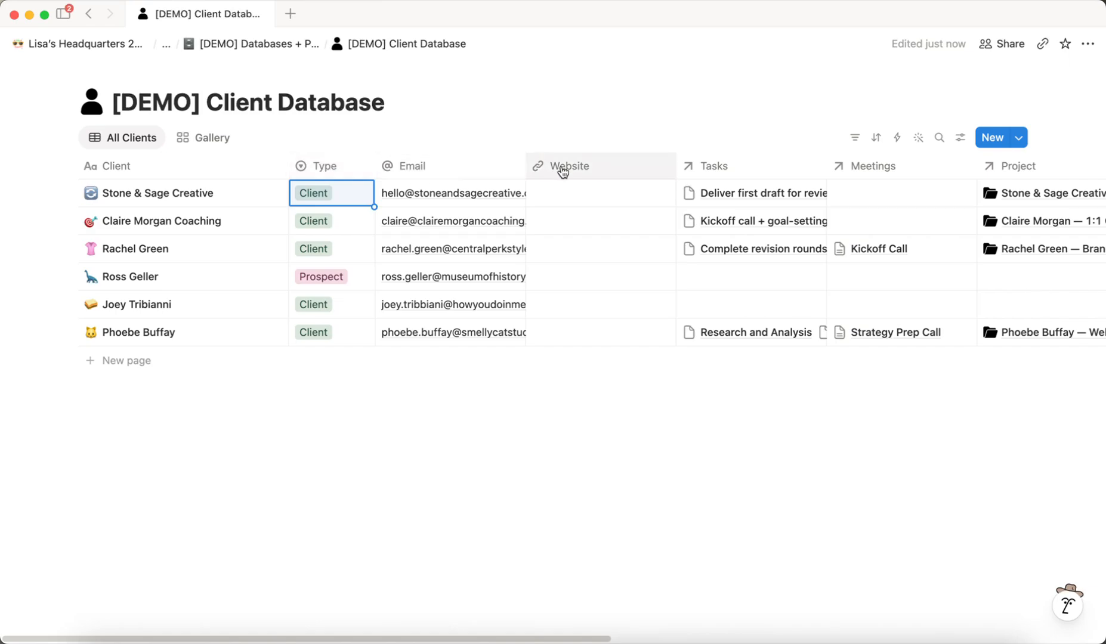
scroll(775, 244, "right", 15)
scroll(829, 270, "right", 10)
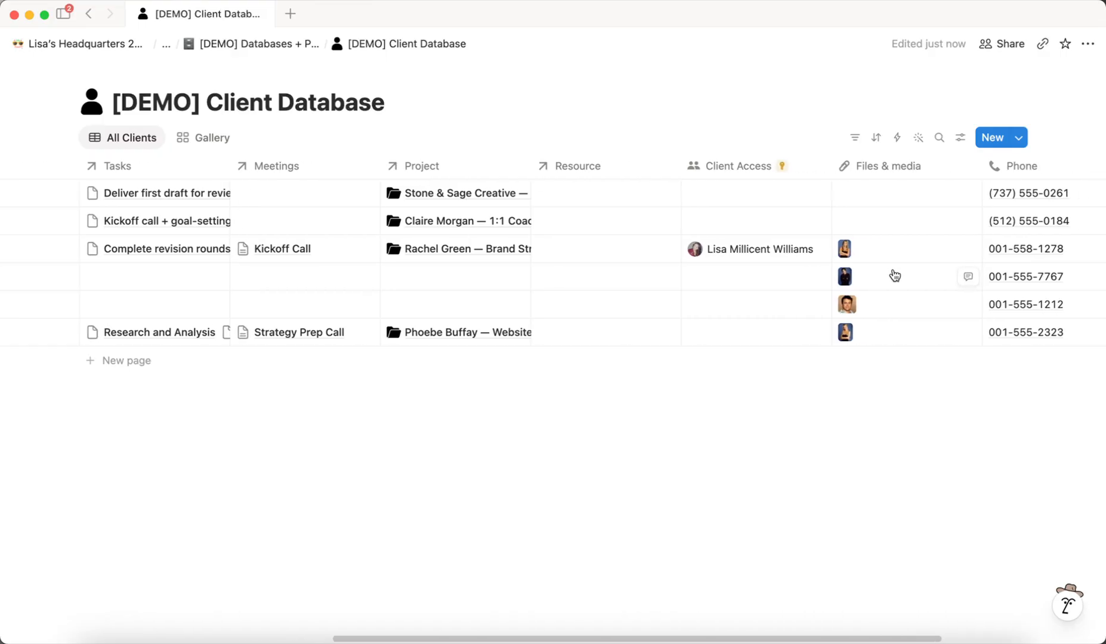
scroll(908, 249, "right", 3)
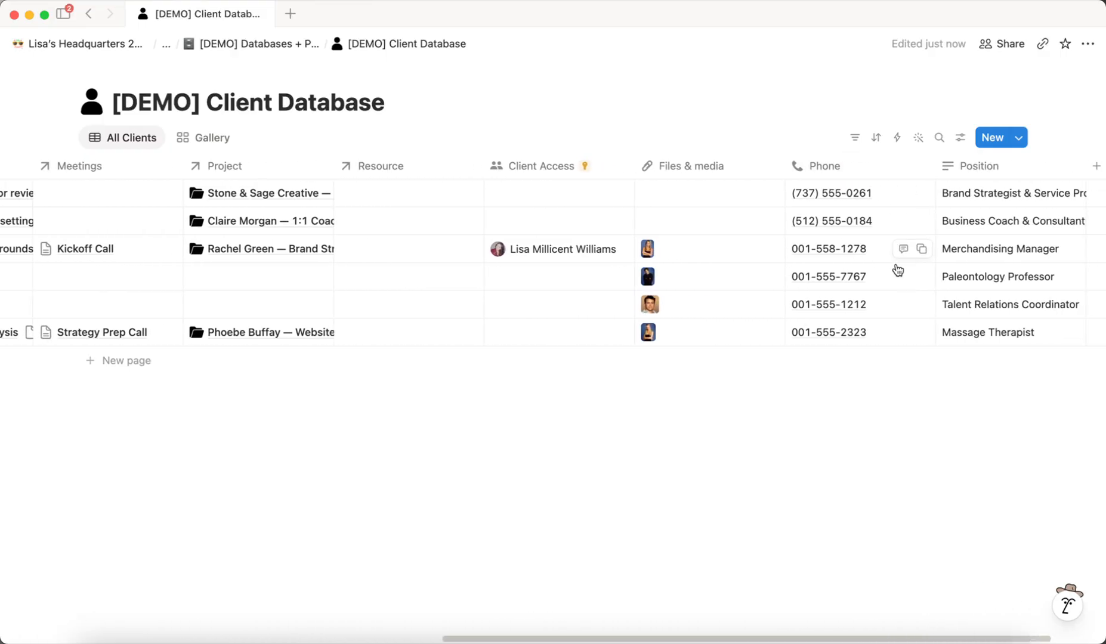
scroll(360, 239, "left", 20)
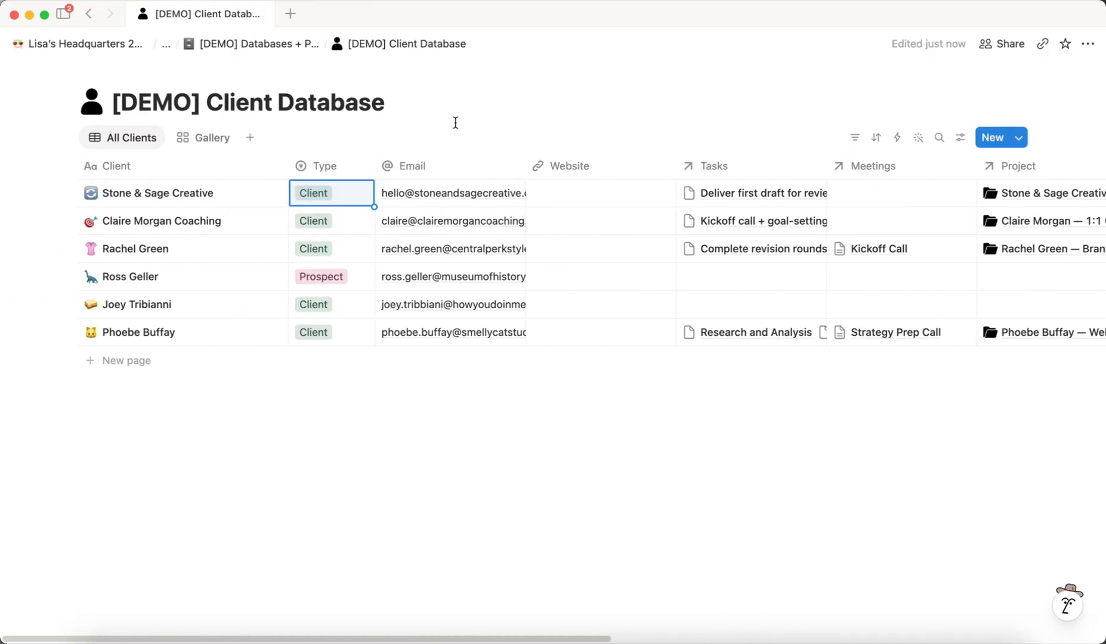
left_click(409, 104)
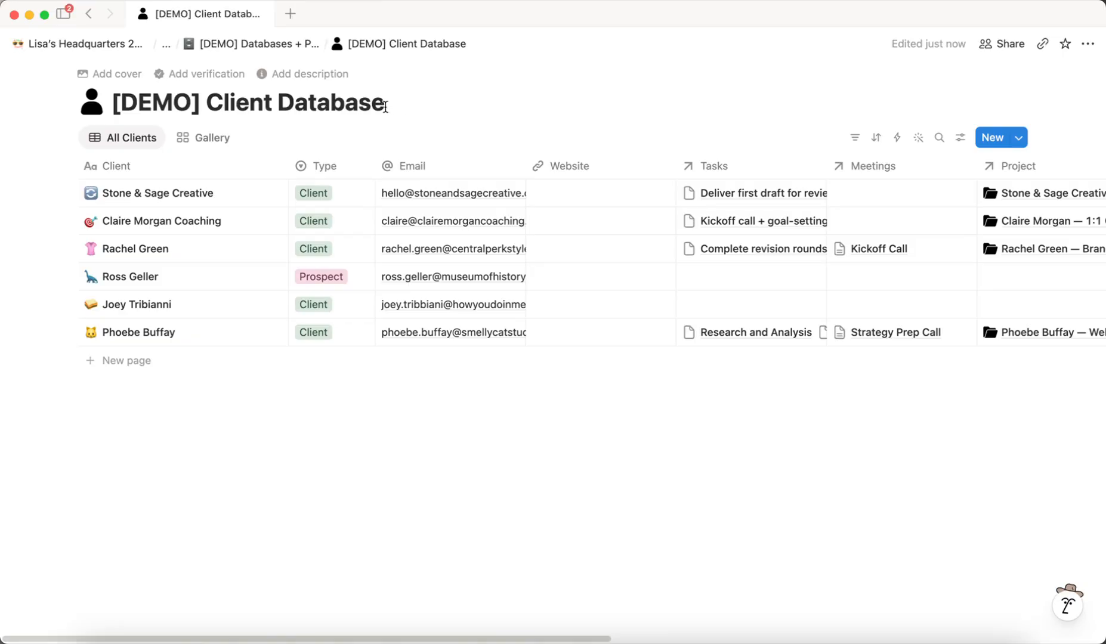
Add a new Text property named Contact to the Client Database
left_click(960, 138)
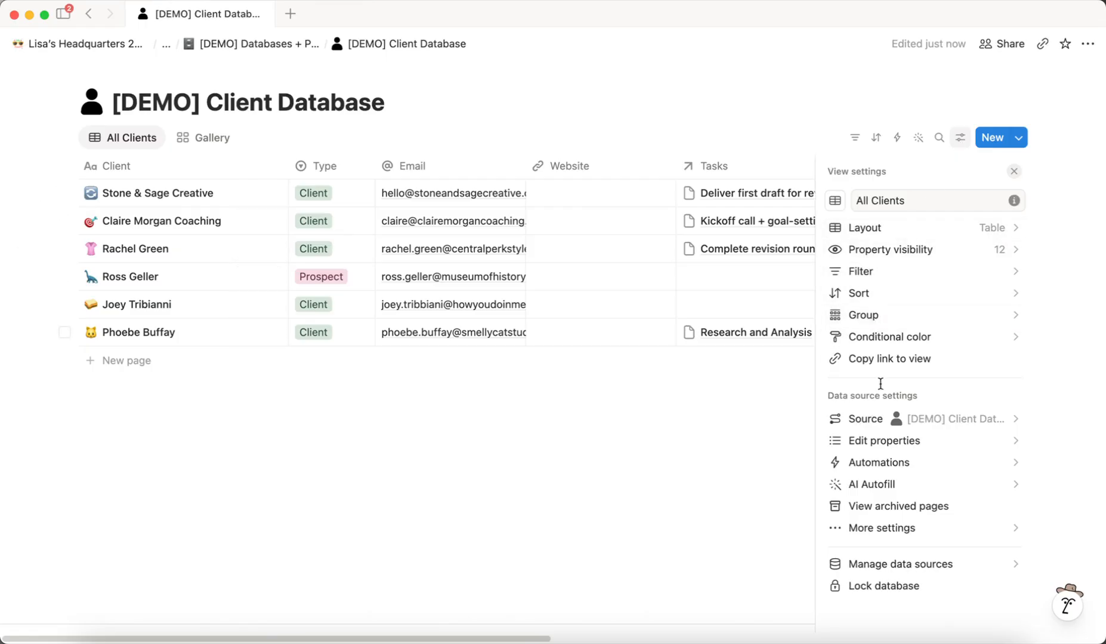
left_click(892, 444)
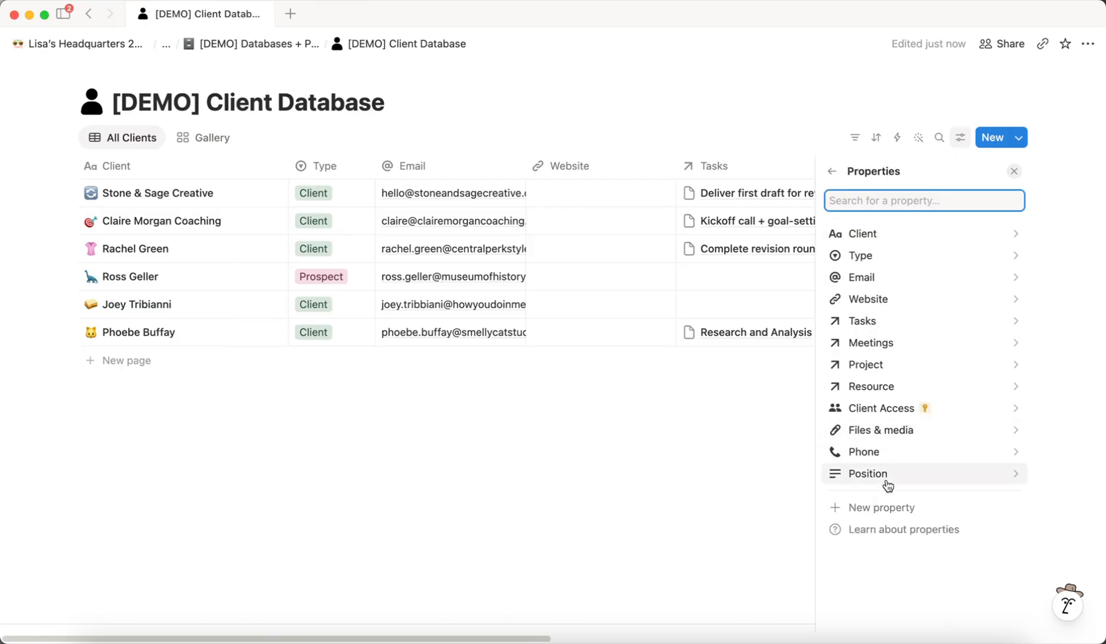
left_click(888, 509)
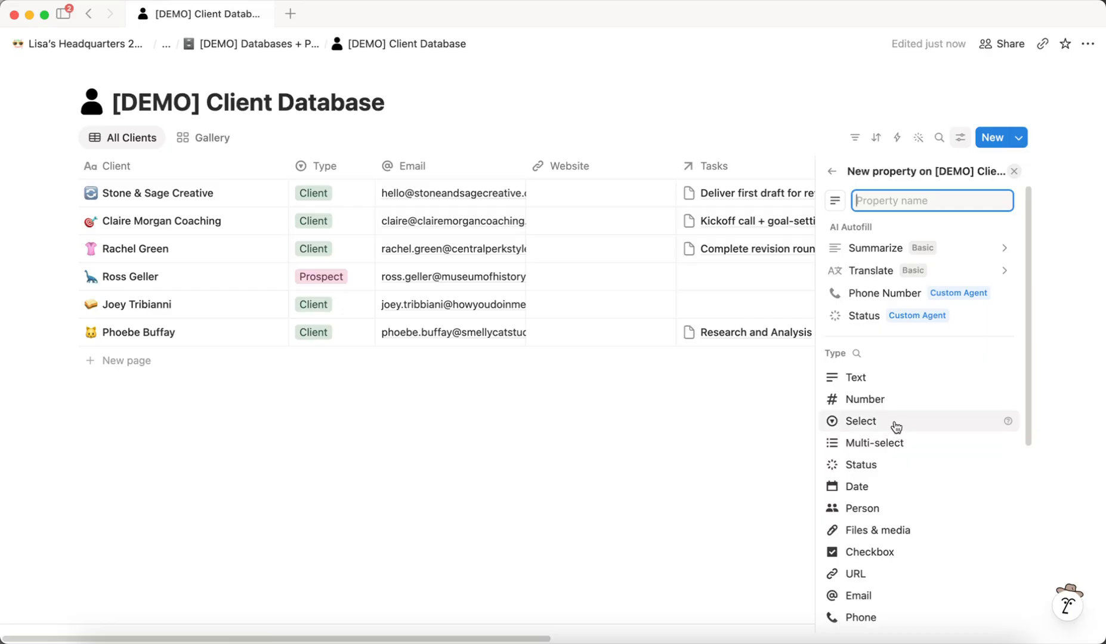
left_click(861, 381)
left_click_drag(876, 204, 855, 204)
type("Contact")
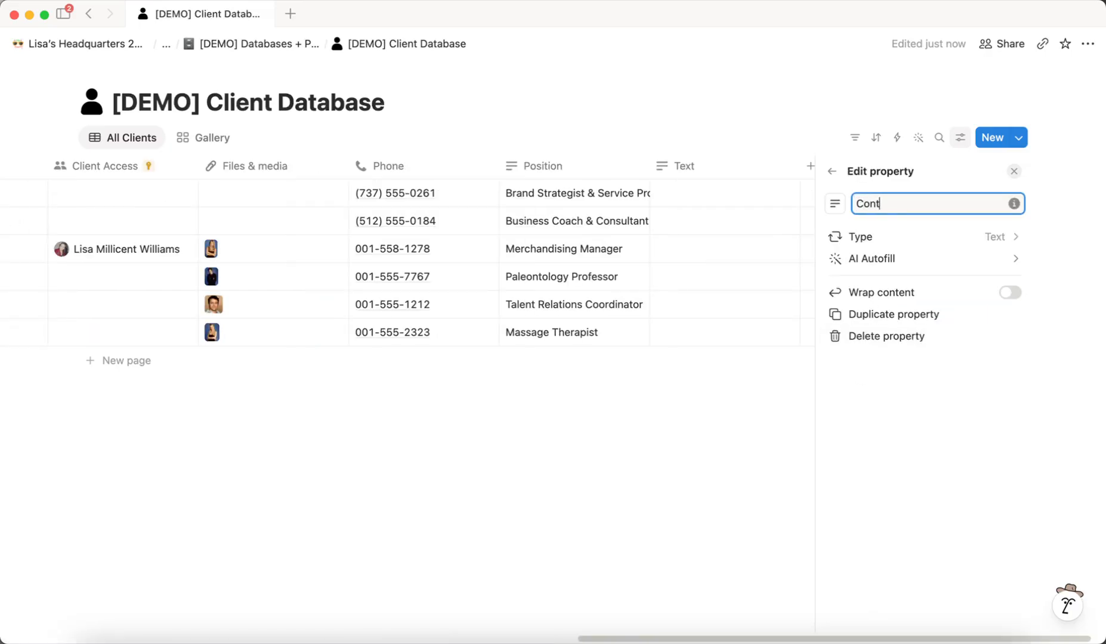
Find icons matching "pers" and give the Contact property the outlined circle icon with a person inside
left_click(835, 204)
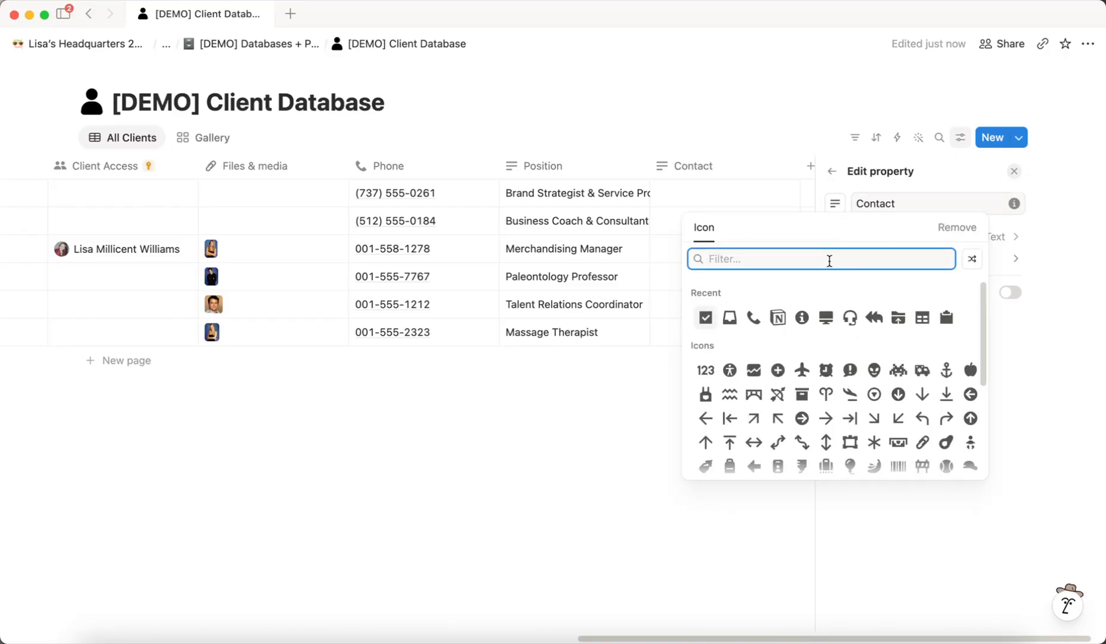
type("pers")
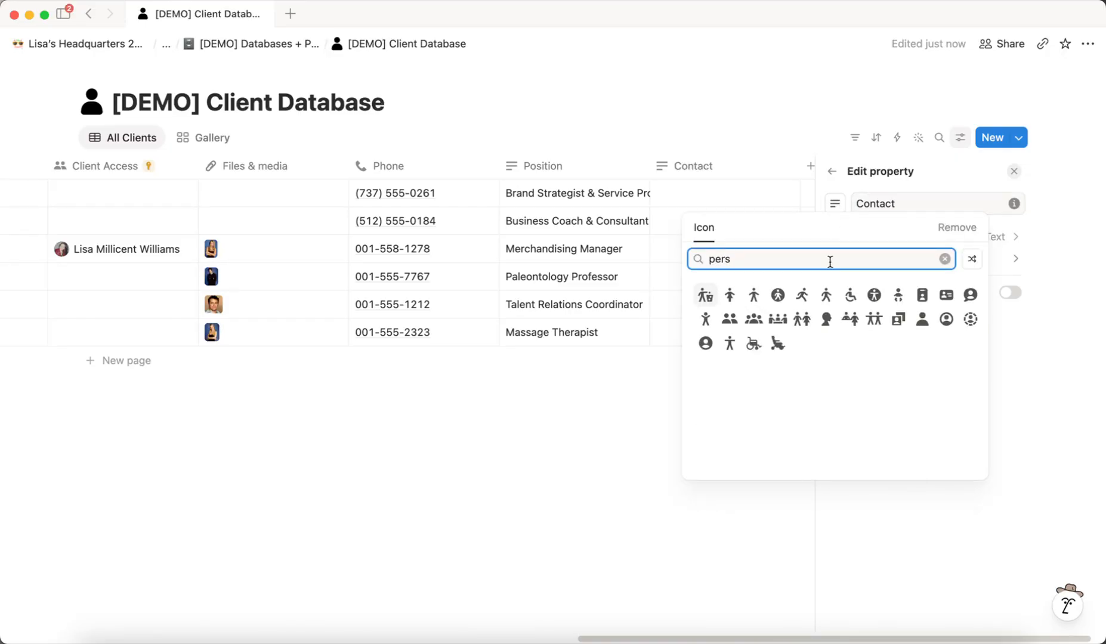
left_click(945, 320)
left_click(784, 114)
Move the Contact column to the front of the table, directly after the Client column
left_click_drag(904, 173, 438, 174)
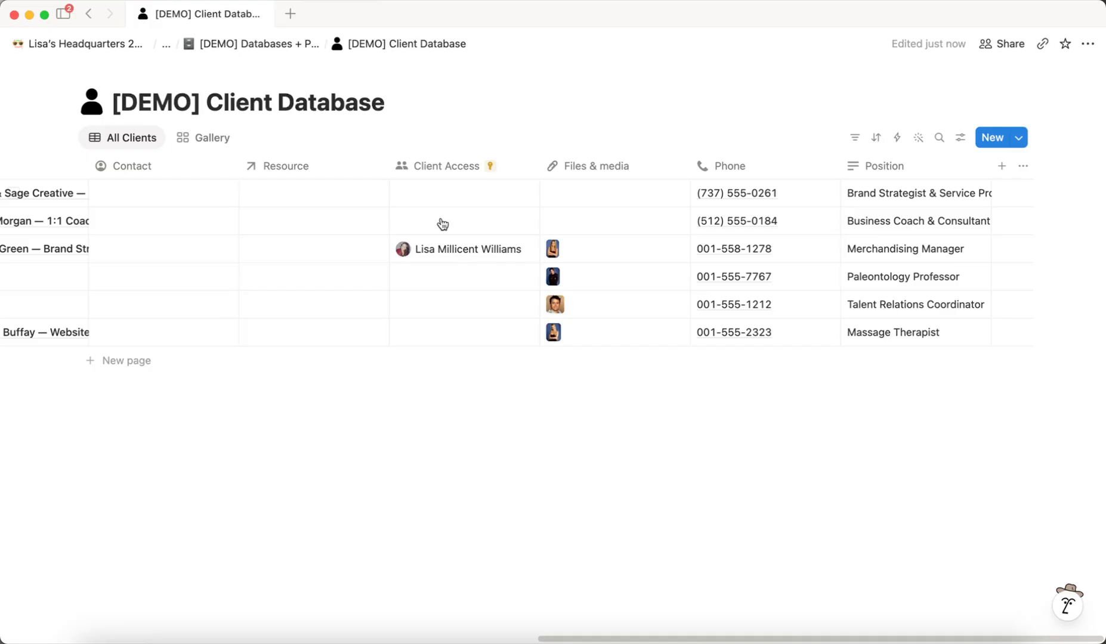
scroll(434, 215, "left", 15)
left_click_drag(1034, 173, 465, 158)
scroll(656, 125, "left", 5)
left_click_drag(600, 166, 334, 172)
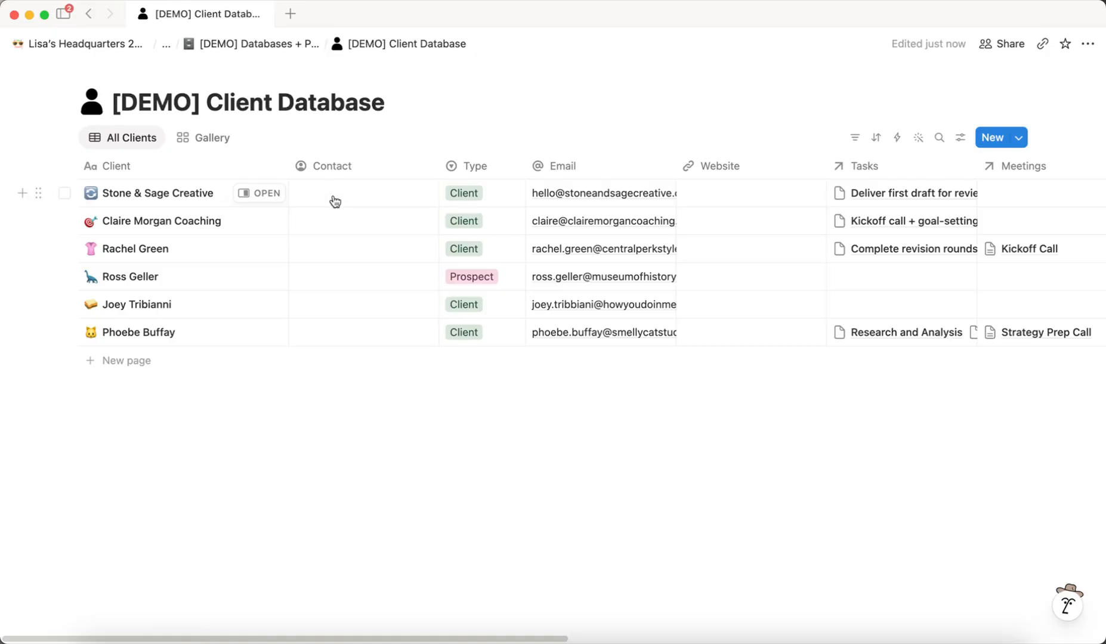
Fill in the contact's full name in the Contact cell of the third client row
left_click(325, 248)
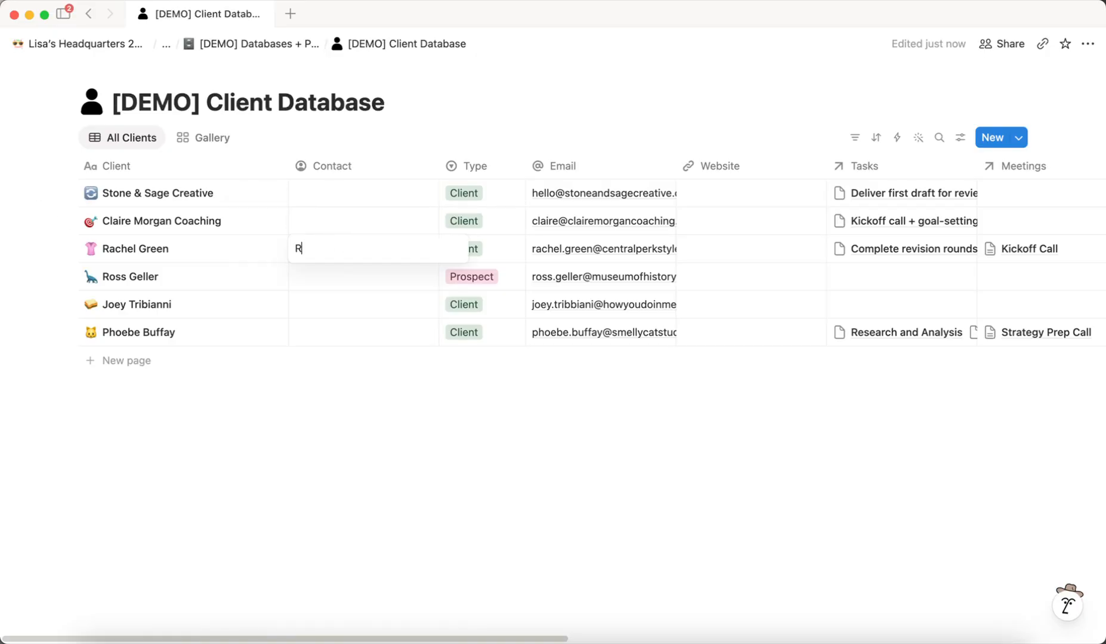
type("Rachel Green")
key("Tab")
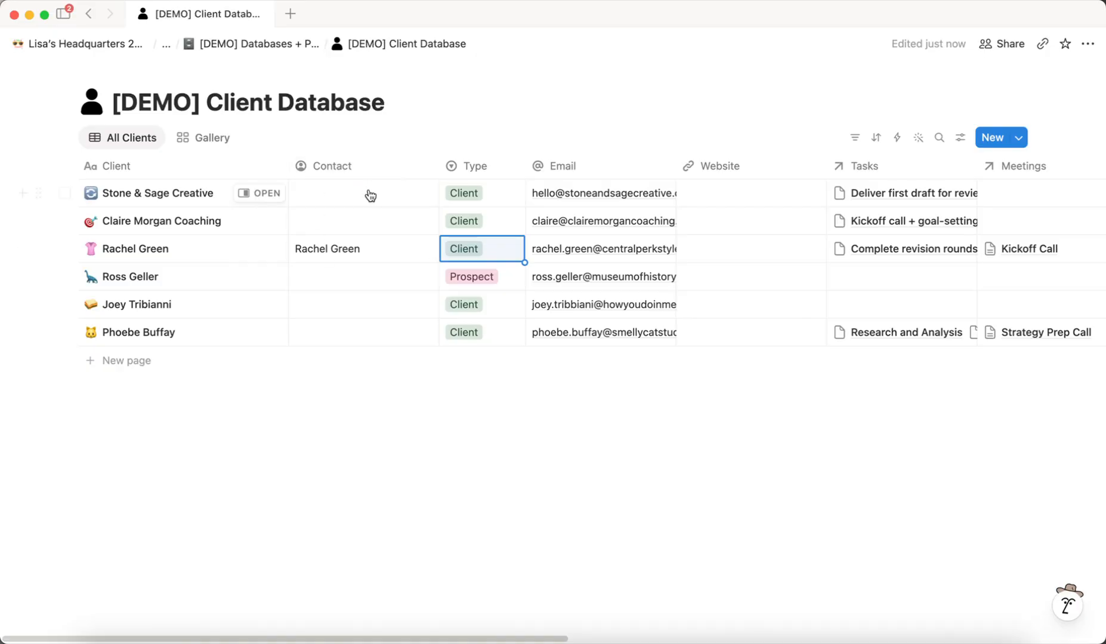
left_click(438, 102)
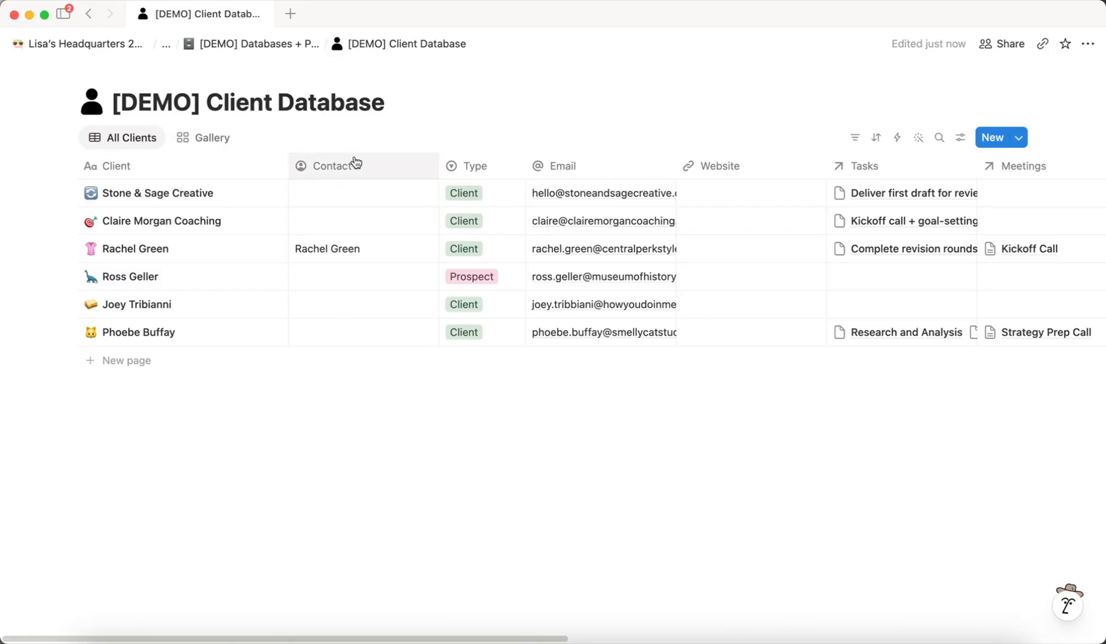
Open the Content Database from the Databases + Pages page and review the Status options for the first entry
left_click(252, 44)
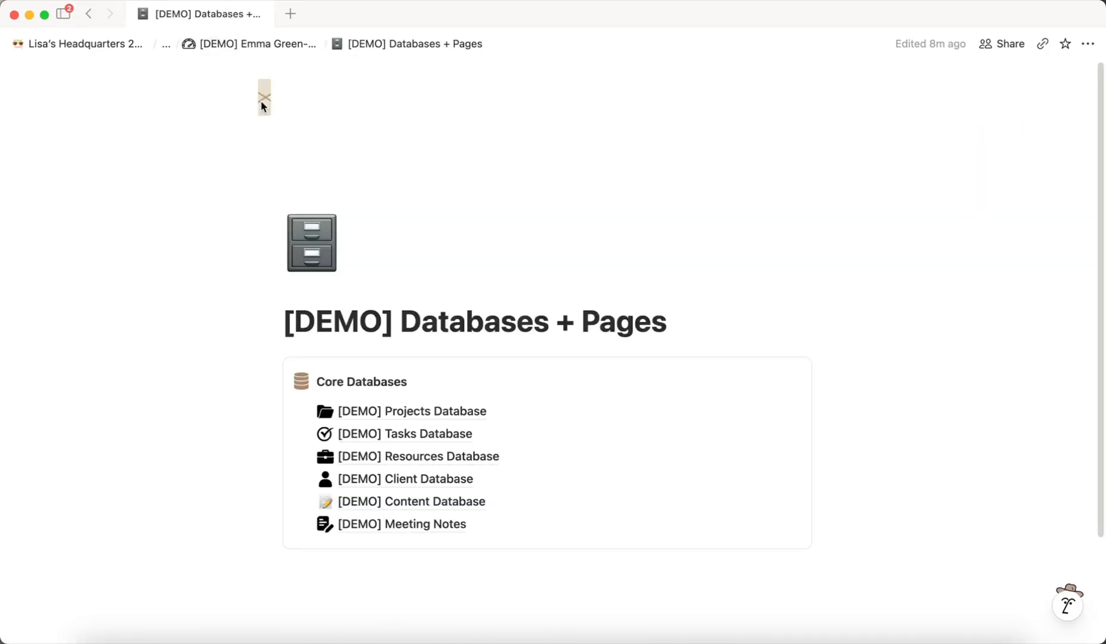
mouse_move(421, 505)
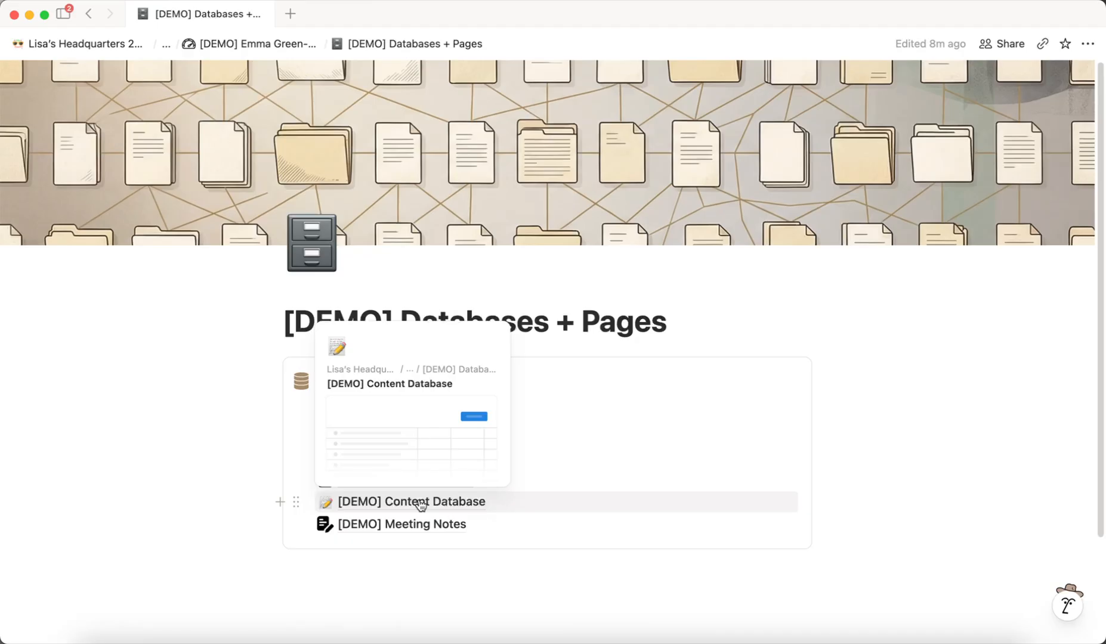
left_click(421, 505)
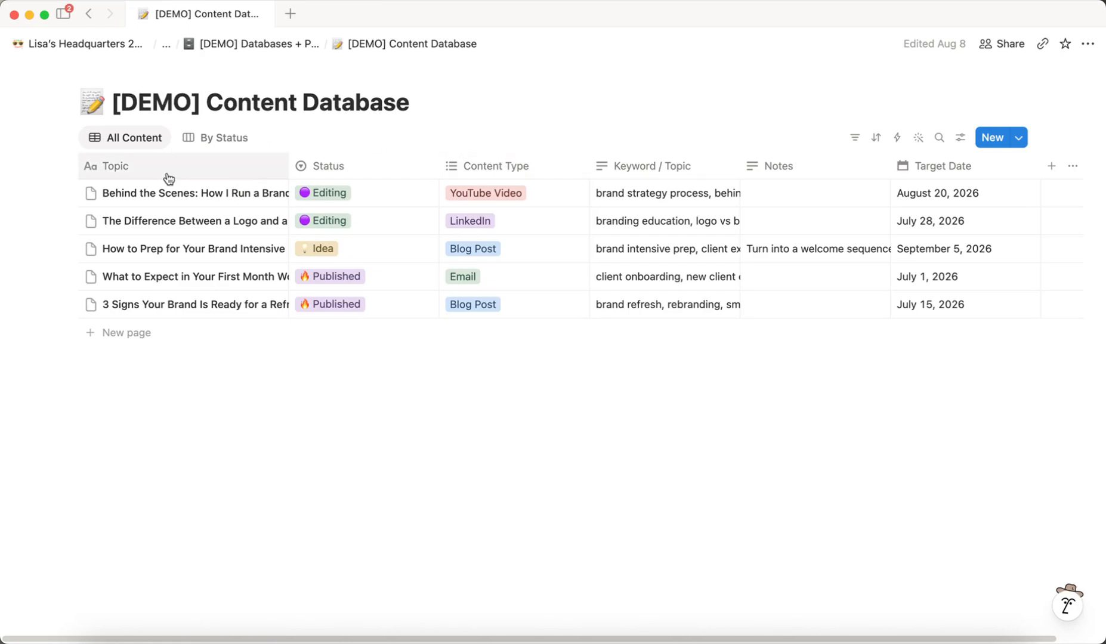
left_click(372, 194)
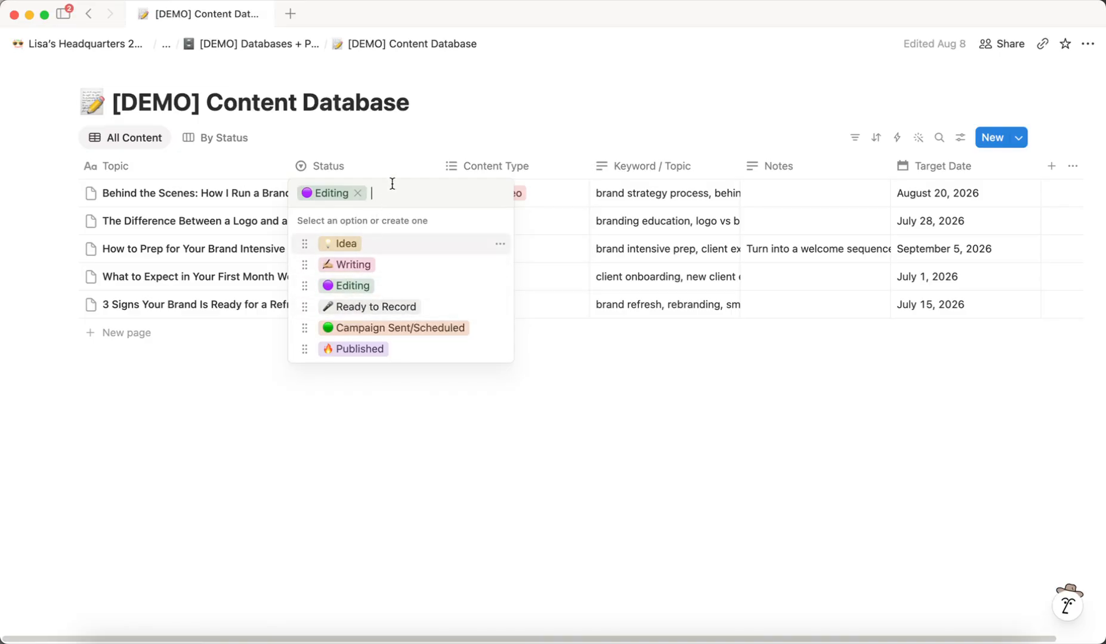
key("Escape")
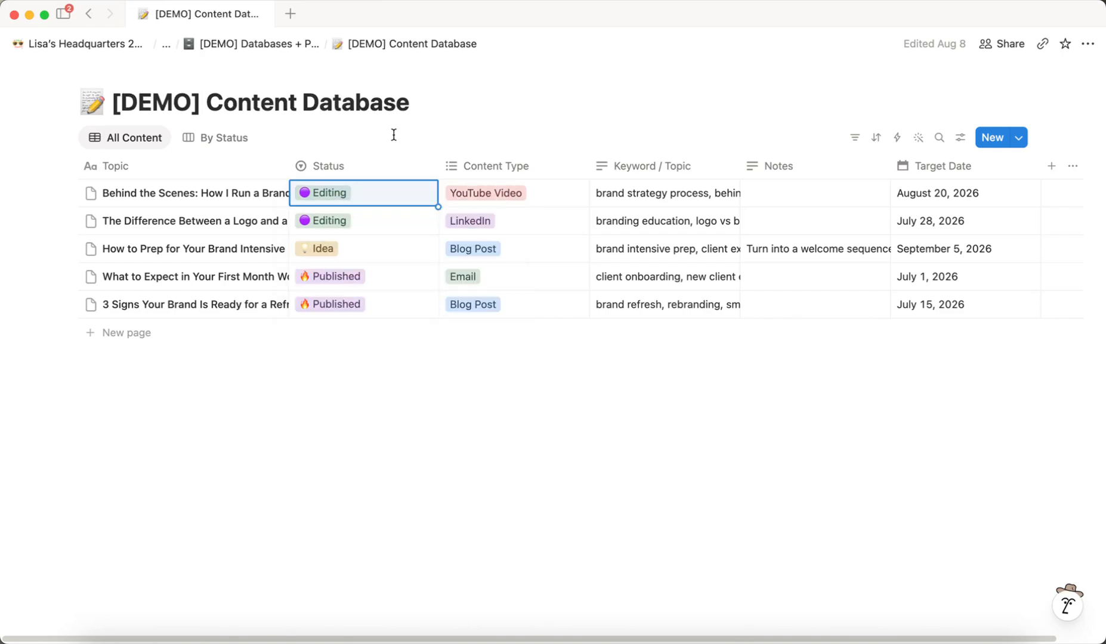
Try adding Blog Post to the first entry's Content Type alongside YouTube Video, and remove it again
left_click(542, 200)
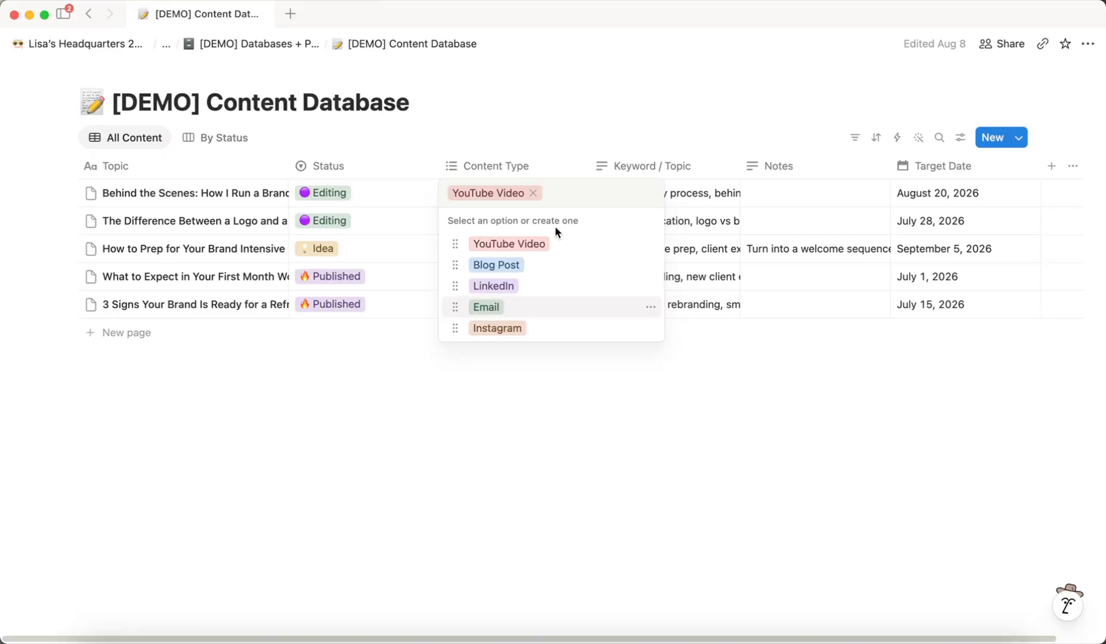
left_click(500, 266)
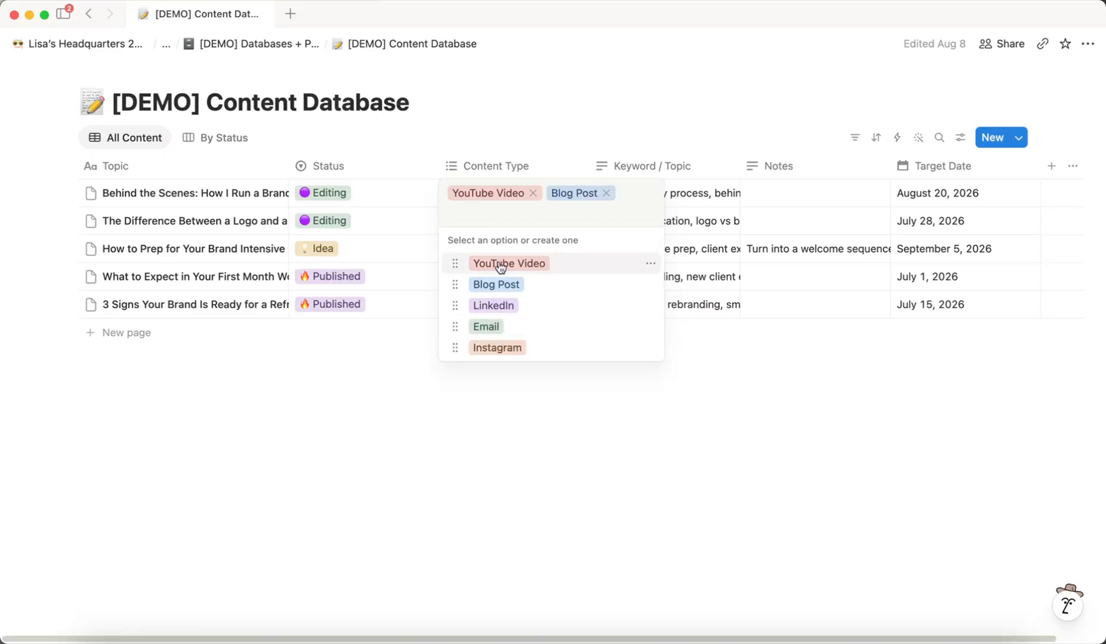
left_click(606, 193)
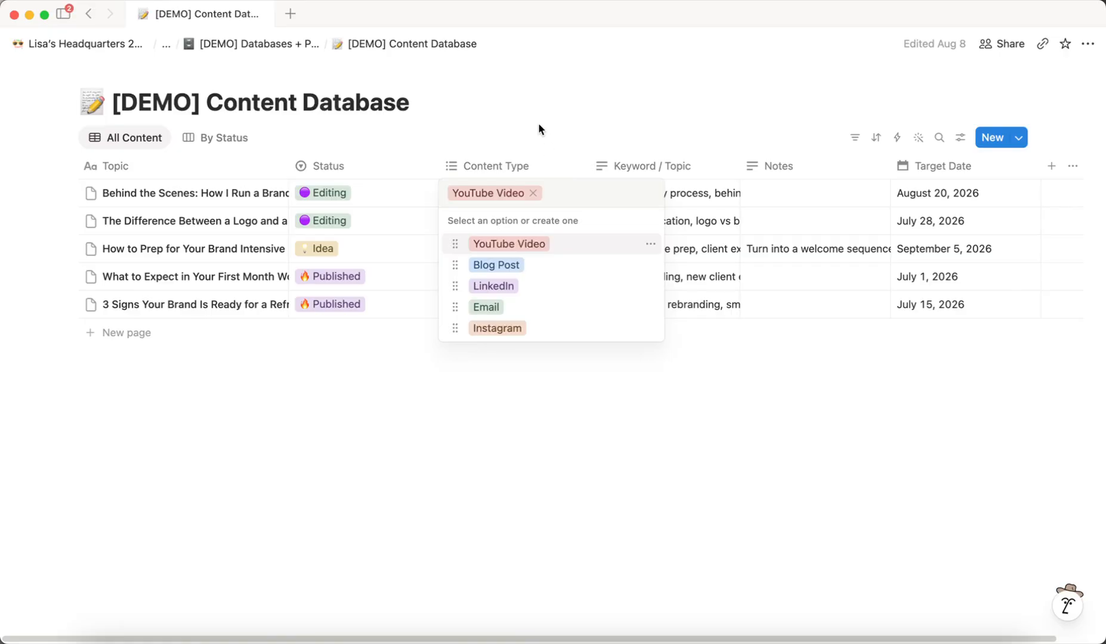
key("Escape")
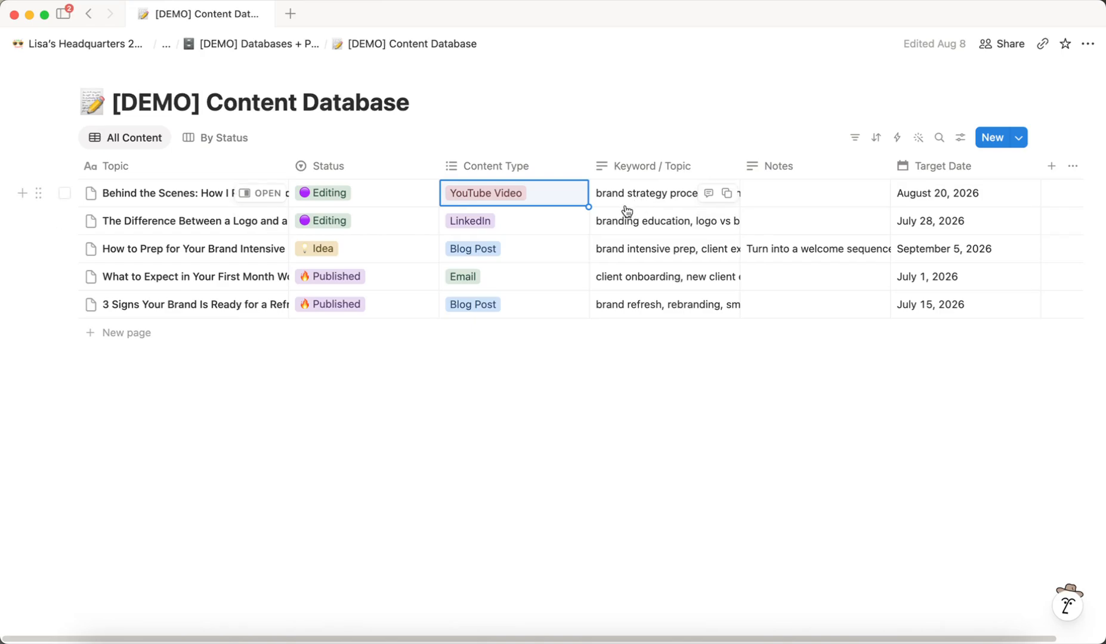
Review the Content Database's remaining columns and its By Status board, and return to the Databases + Pages page
scroll(680, 227, "right", 3)
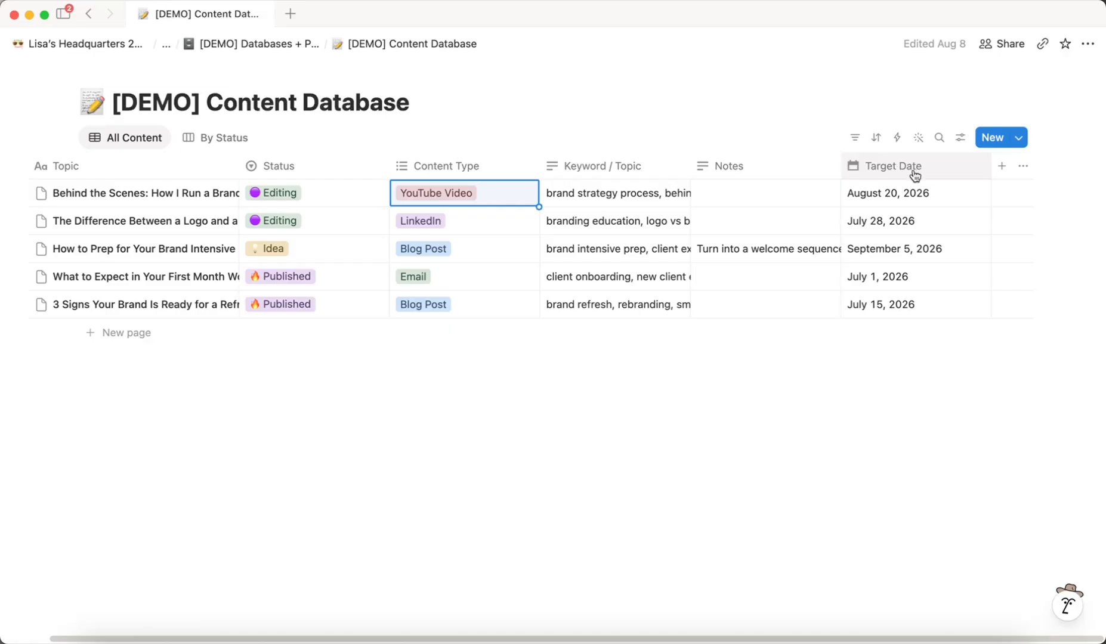
scroll(755, 178, "left", 2)
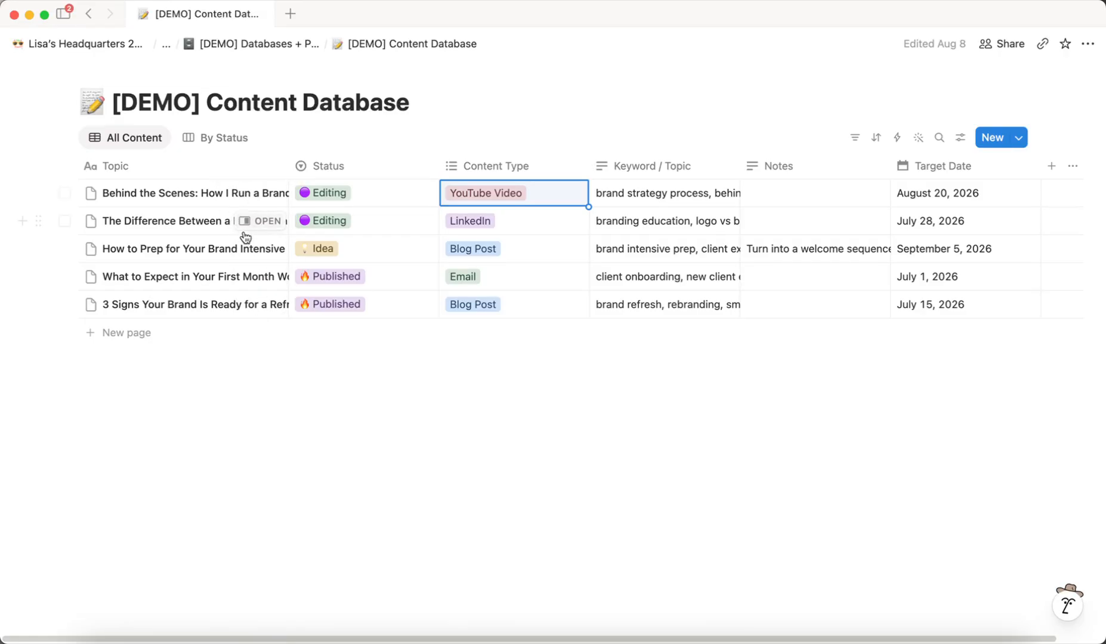
left_click(225, 139)
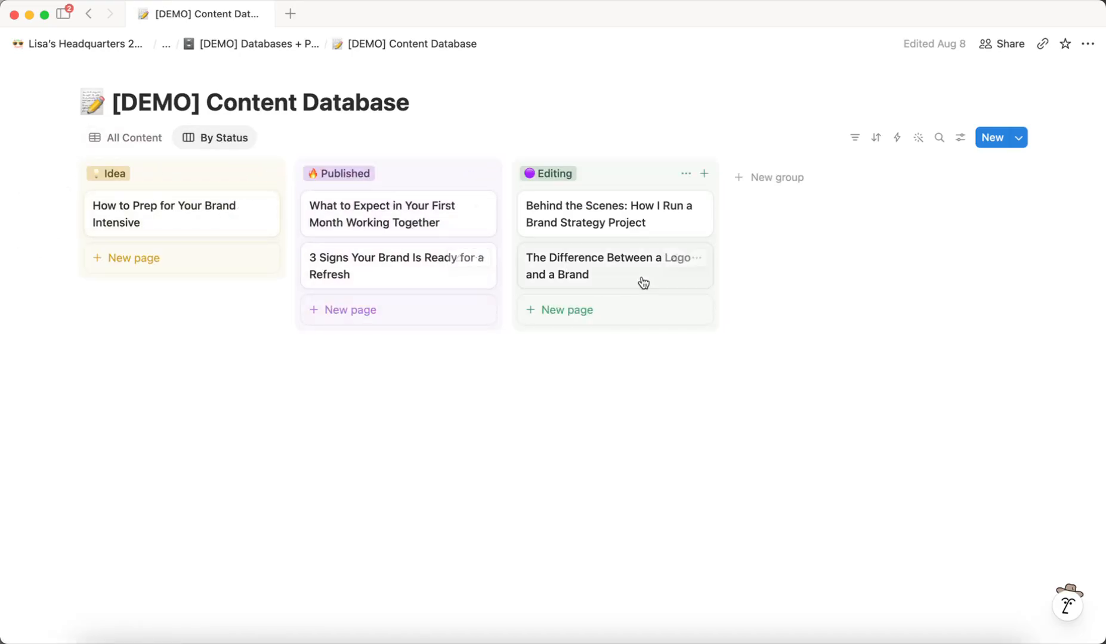
left_click(146, 143)
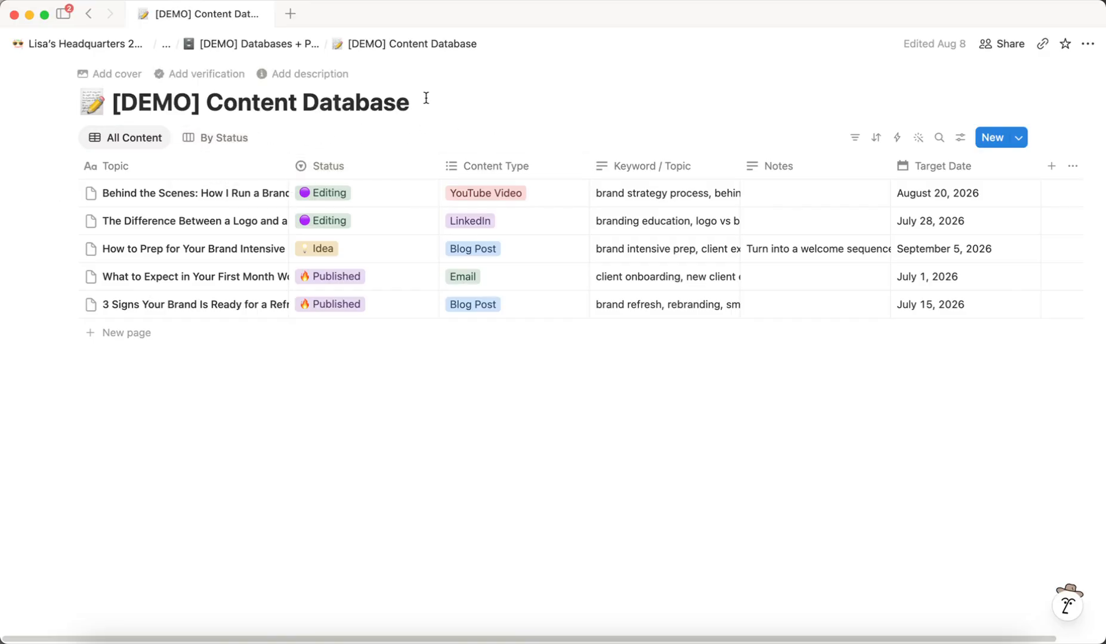
left_click(288, 46)
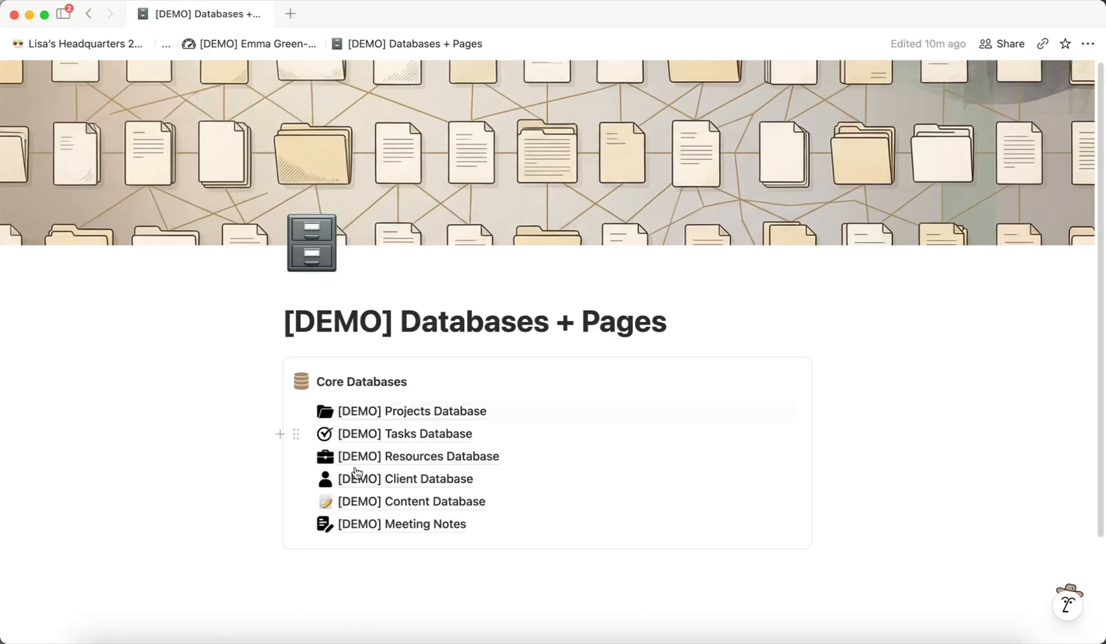
Add an empty line below [DEMO] Meeting Notes inside the Core Databases block
scroll(206, 452, "down", 3)
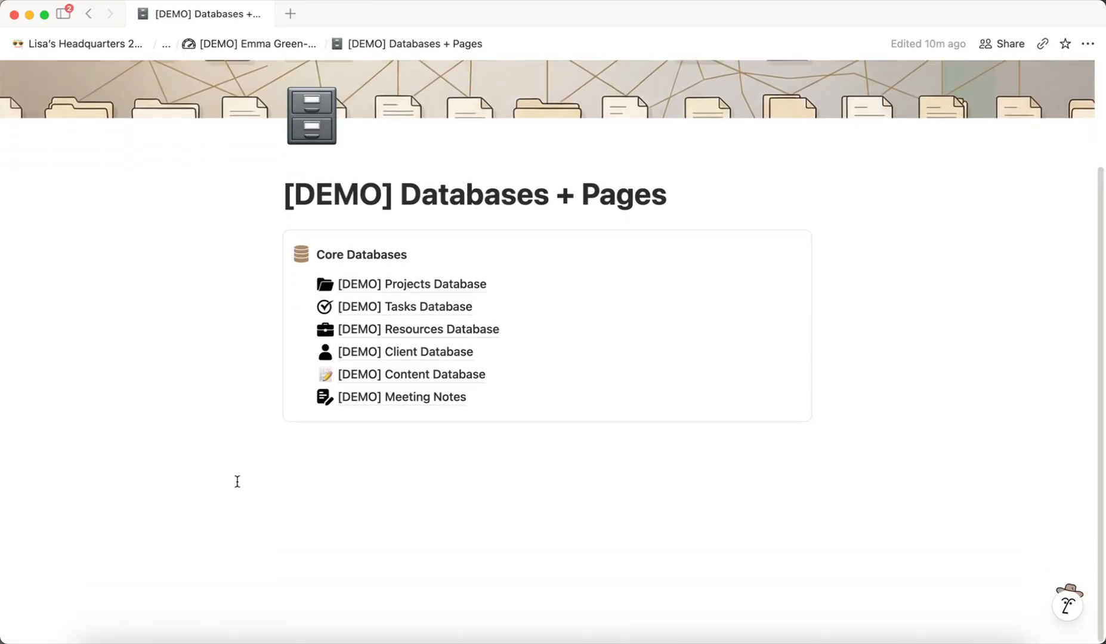
mouse_move(362, 376)
left_click(280, 398)
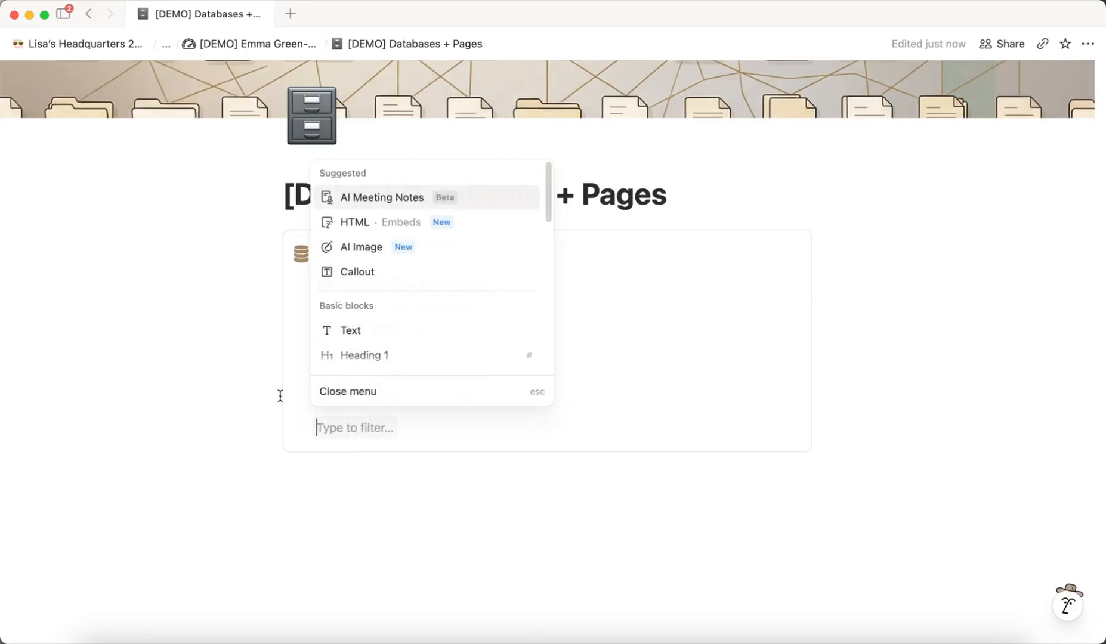
left_click(233, 196)
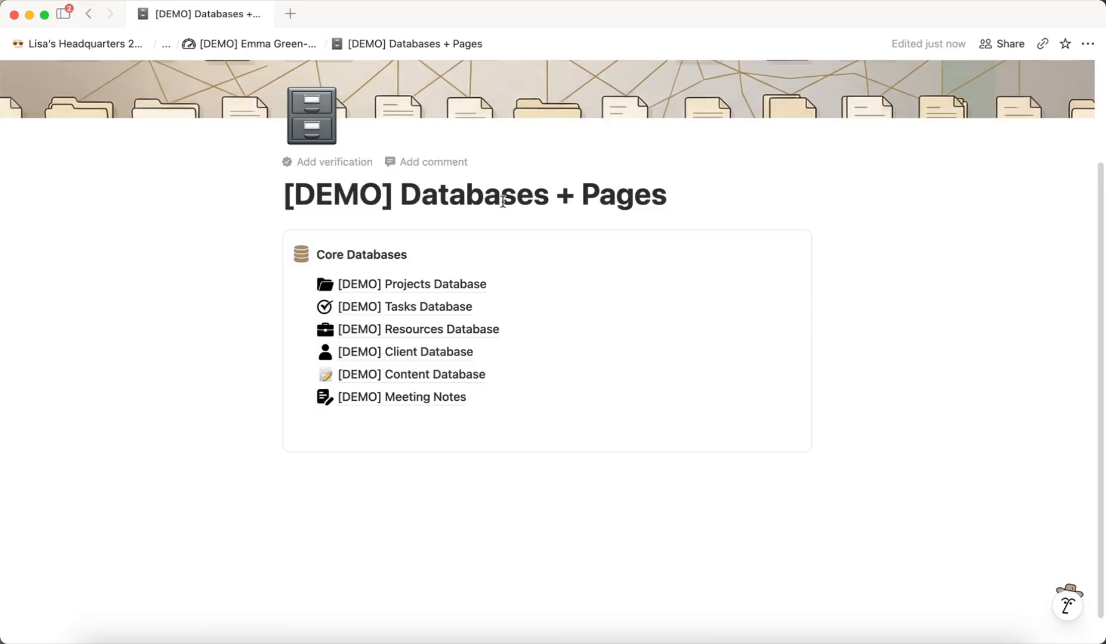
left_click(319, 430)
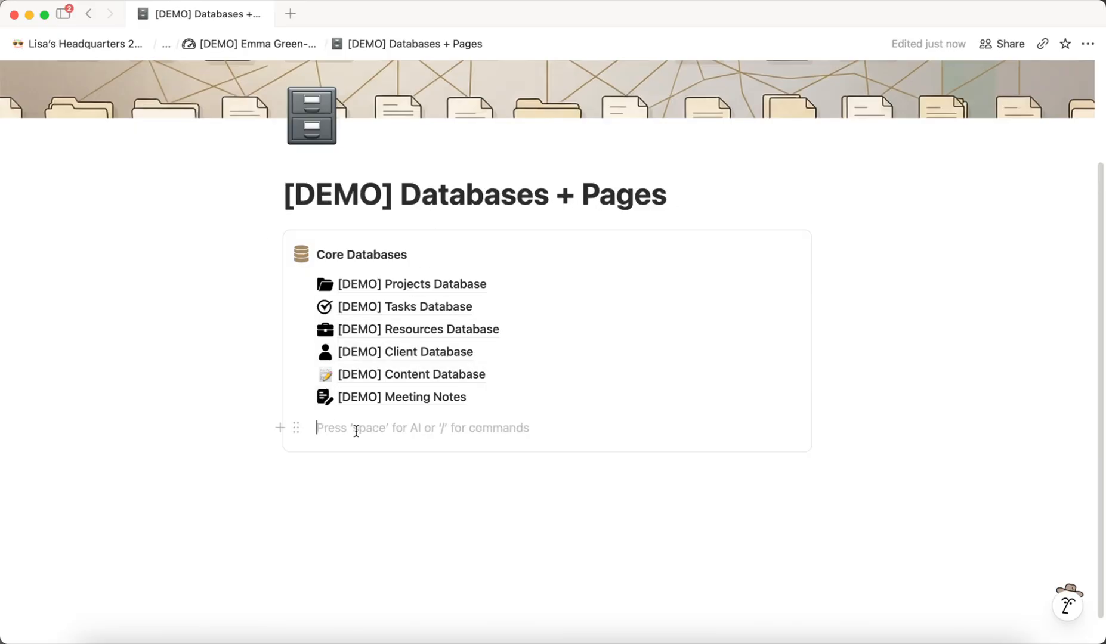
type("/")
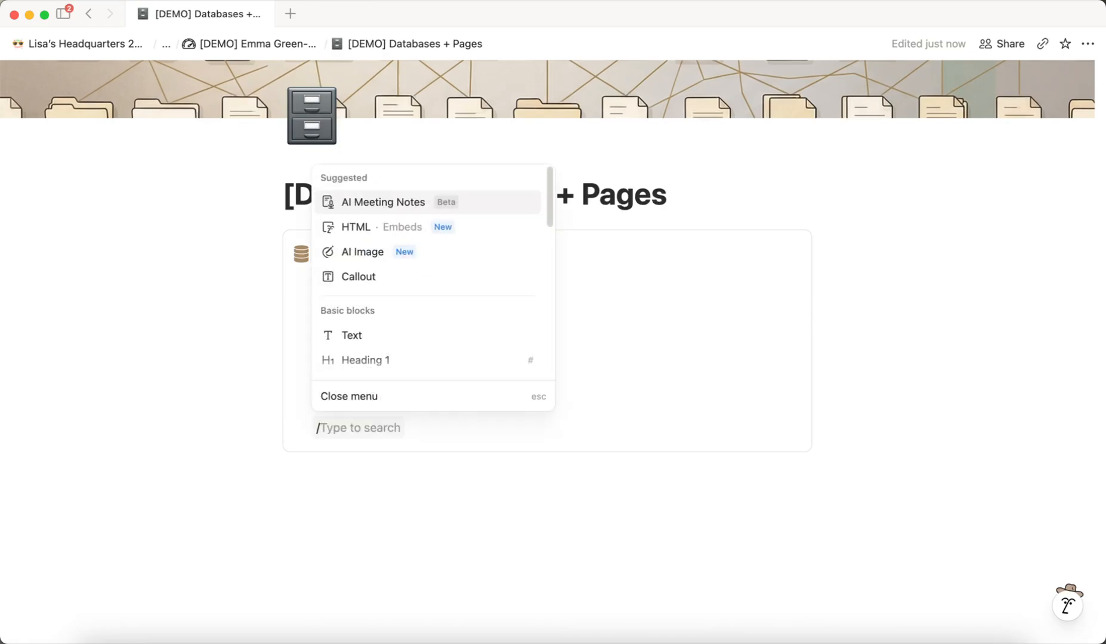
key("BackSpace")
Enter the lines My Projects and My Tasks below [DEMO] Meeting Notes and turn both into pages
type("P")
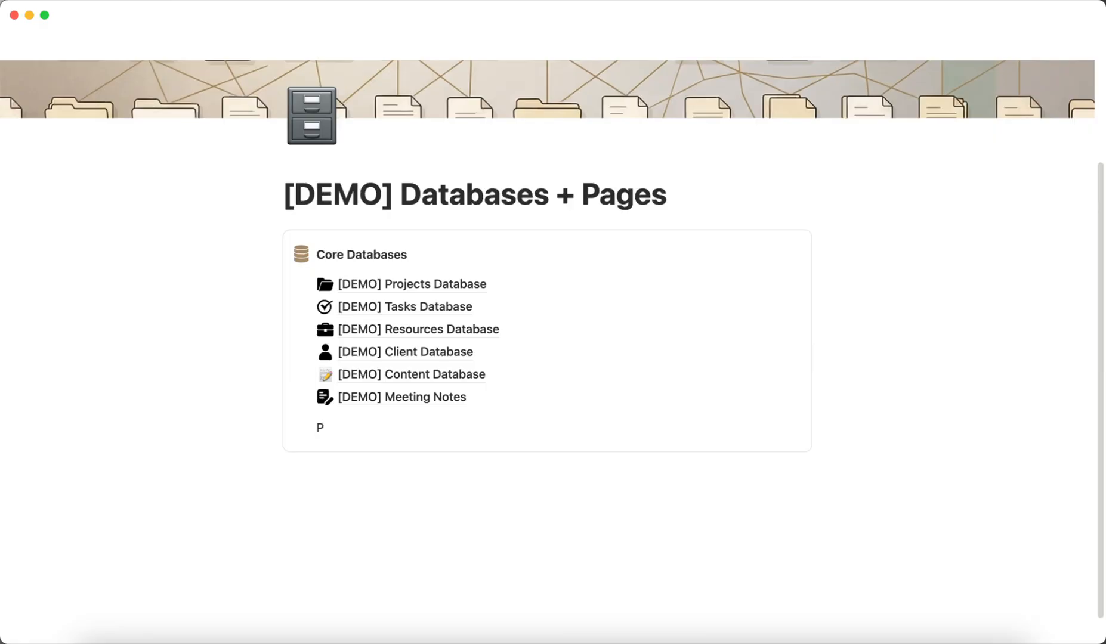
key("BackSpace")
type("My Projects")
key("Return")
type("My Tasks")
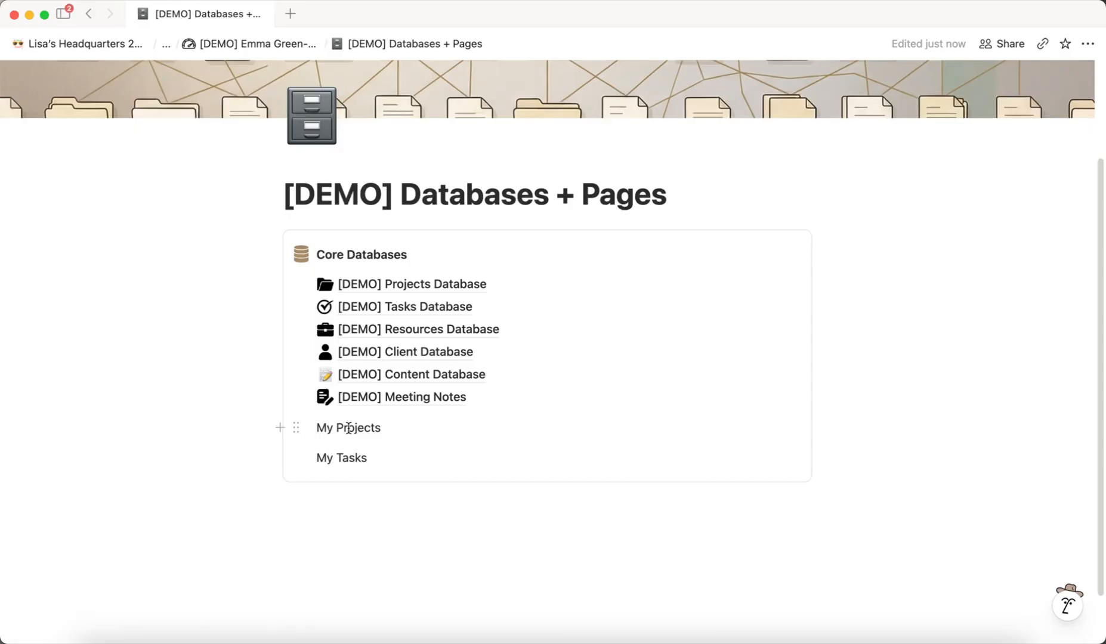
key("super+alt+9")
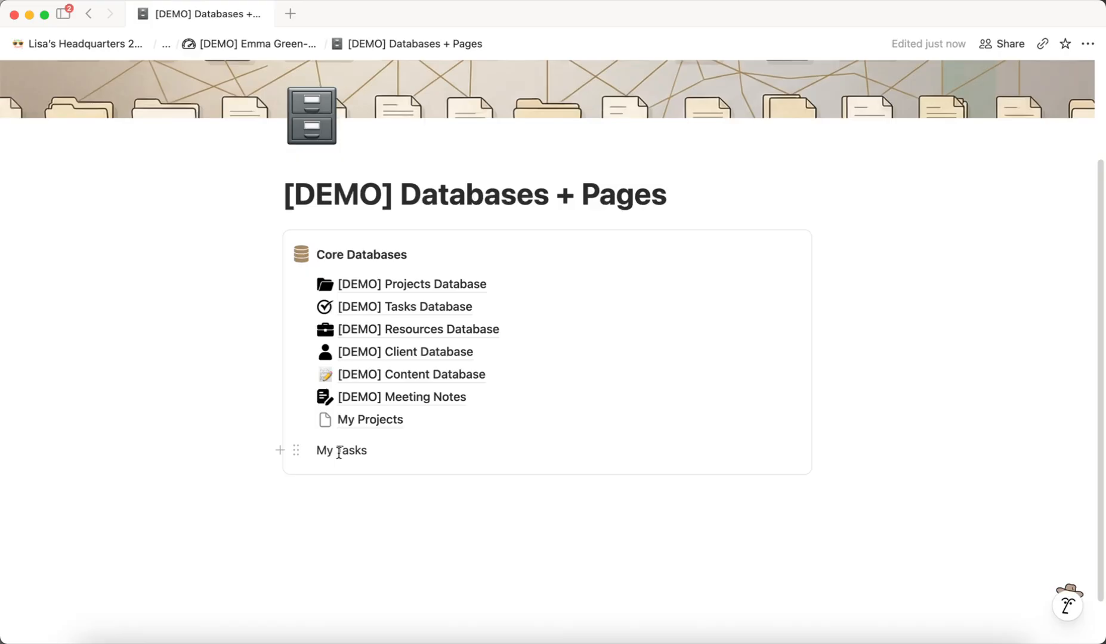
key("super+alt+9")
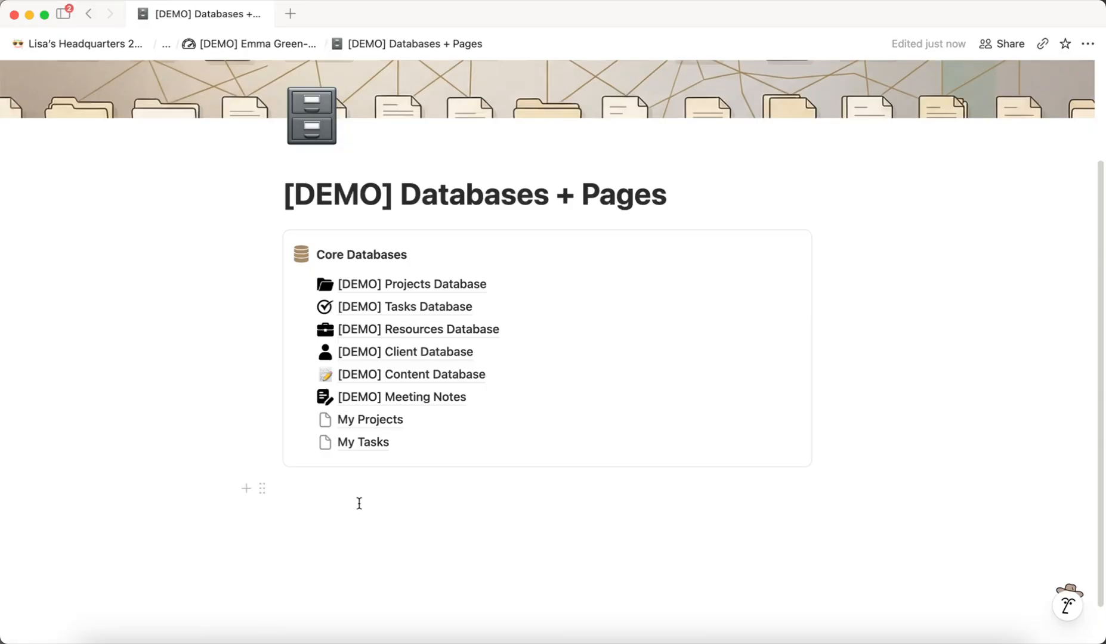
Open the My Projects page and make it a new empty table database
left_click(365, 421)
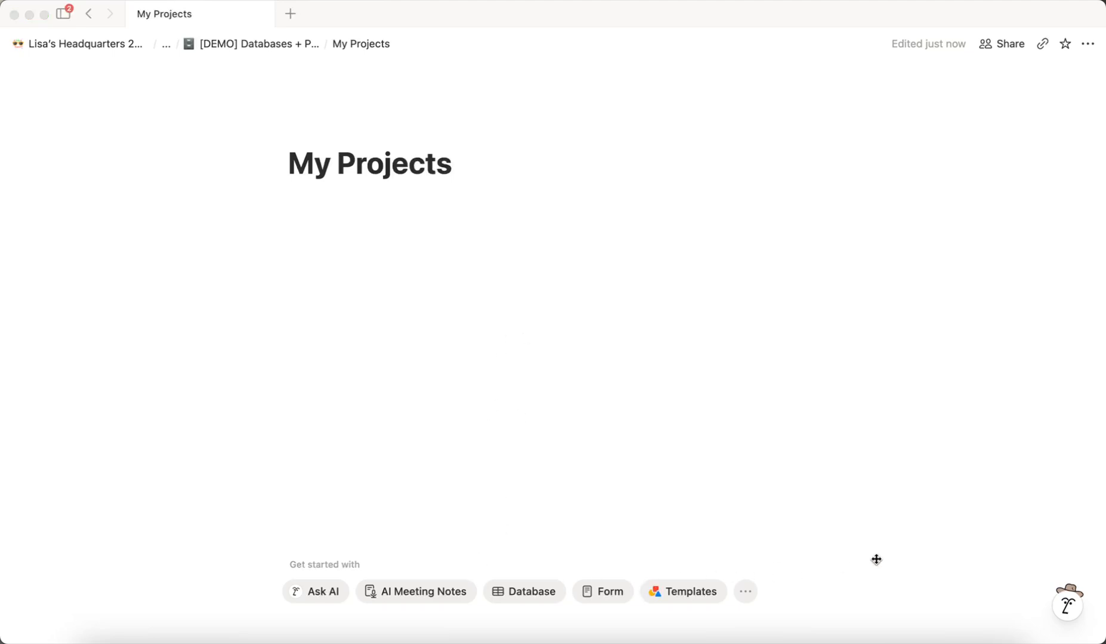
left_click(527, 544)
left_click(530, 593)
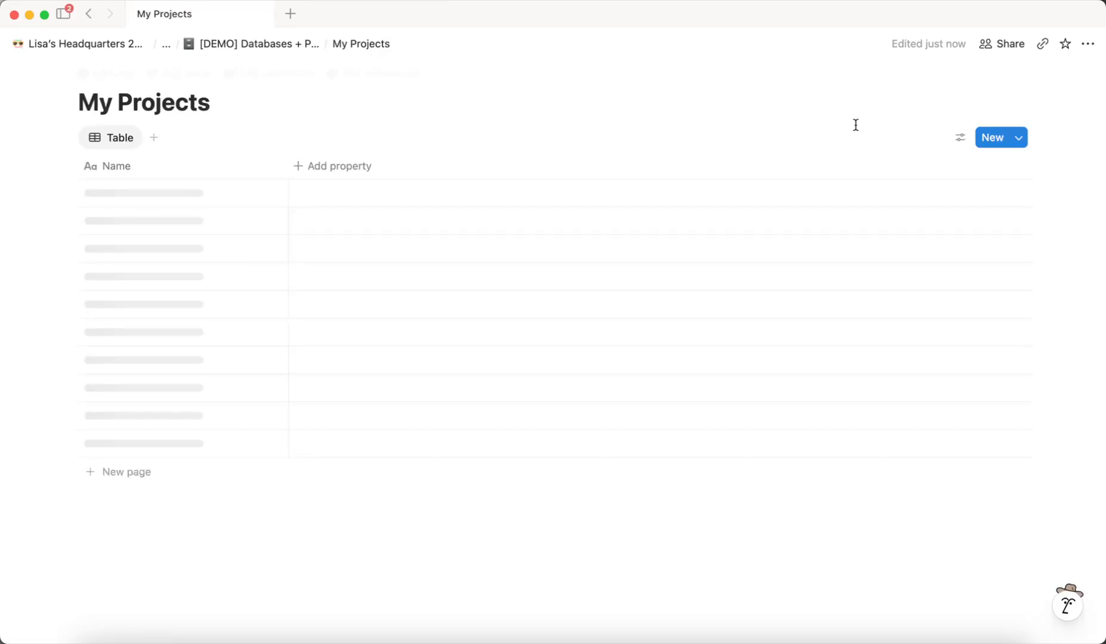
Look at the property types available for My Projects and return to the Databases + Pages page
left_click(326, 168)
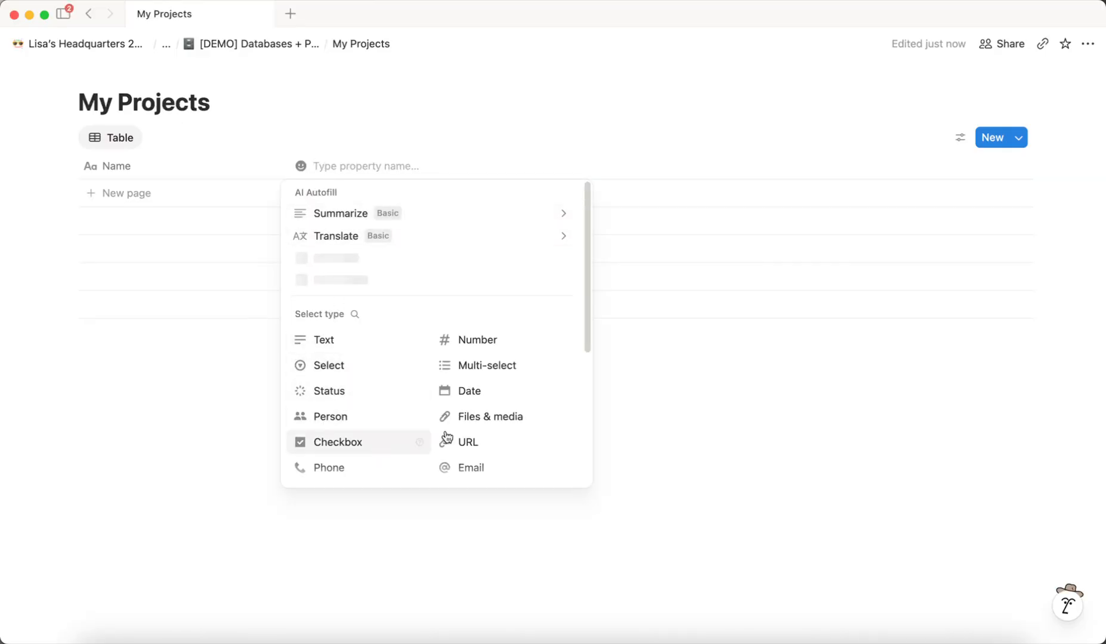
left_click(397, 105)
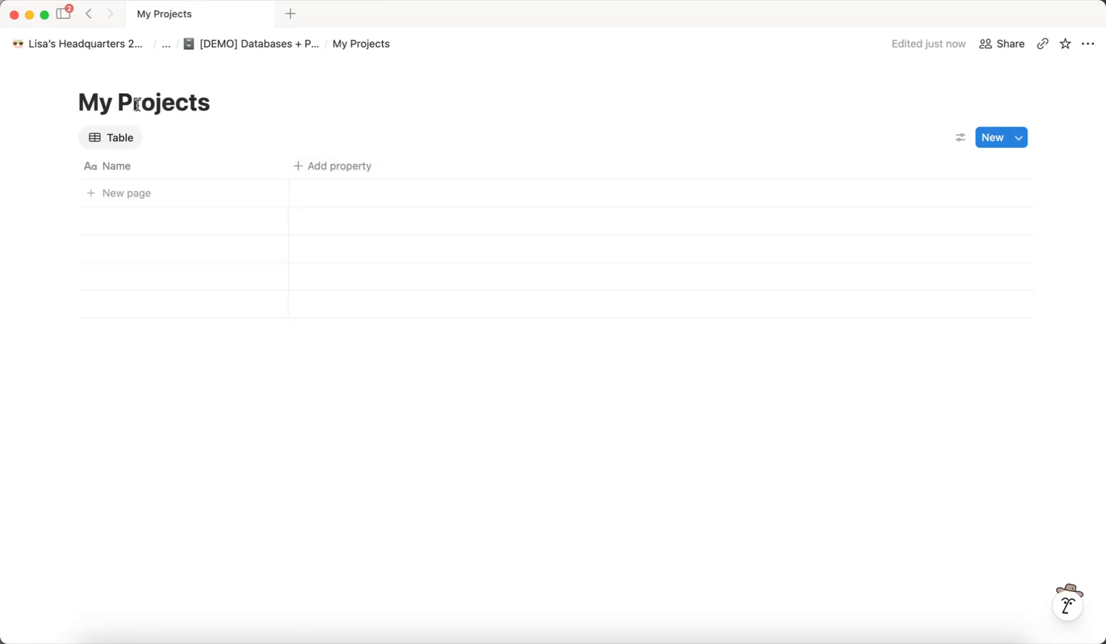
left_click(272, 47)
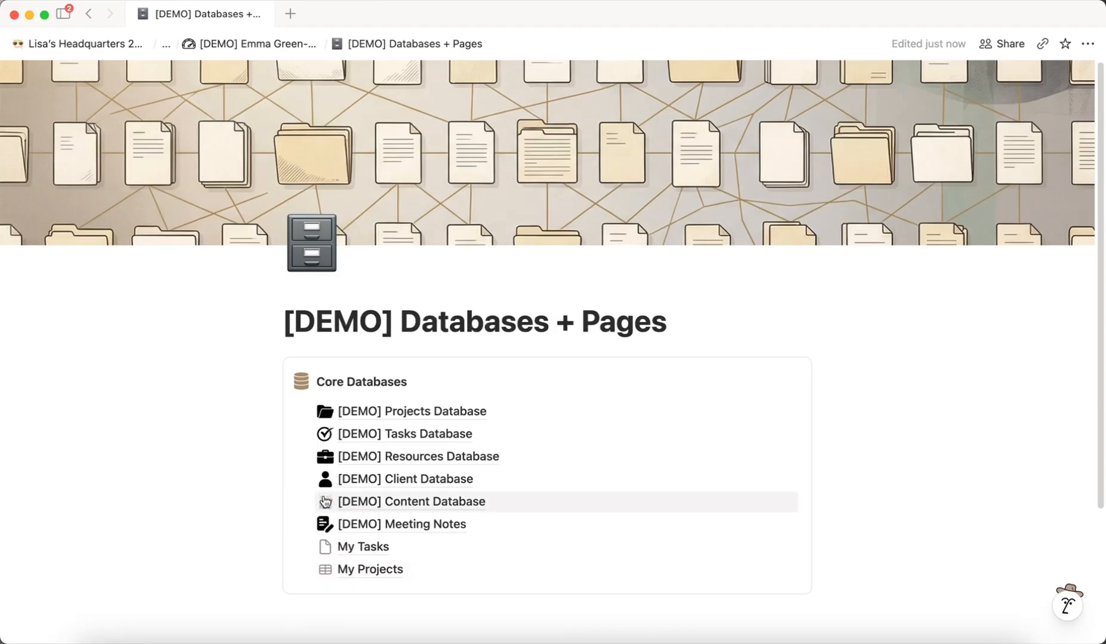
Open the [DEMO] Projects Database and delete its Client property together with the related property in the Client Database
scroll(212, 518, "down", 1)
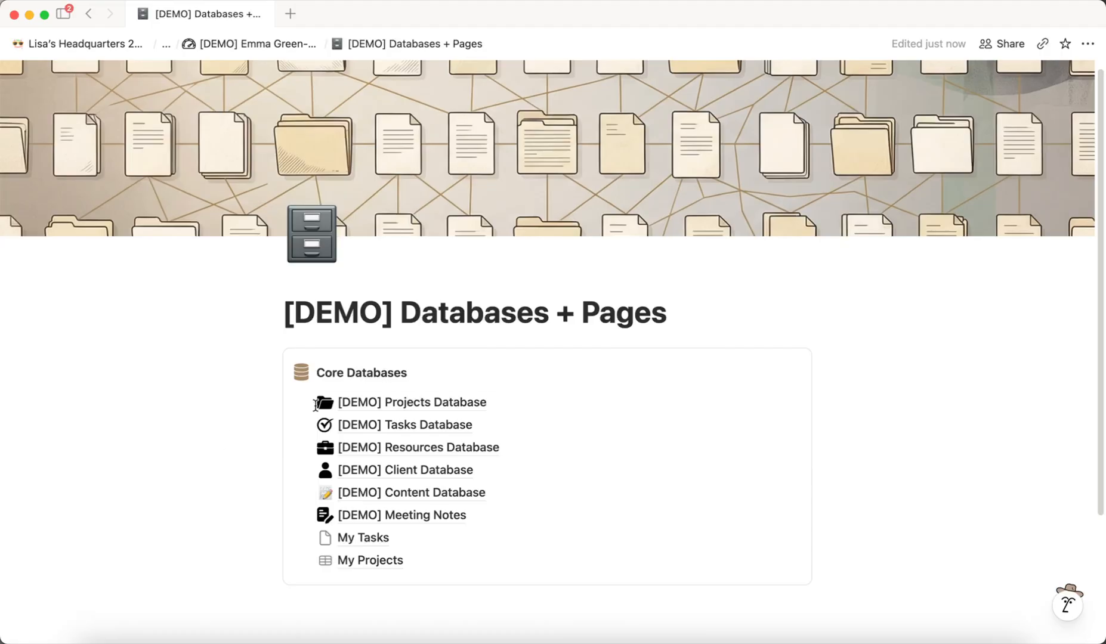
left_click(420, 403)
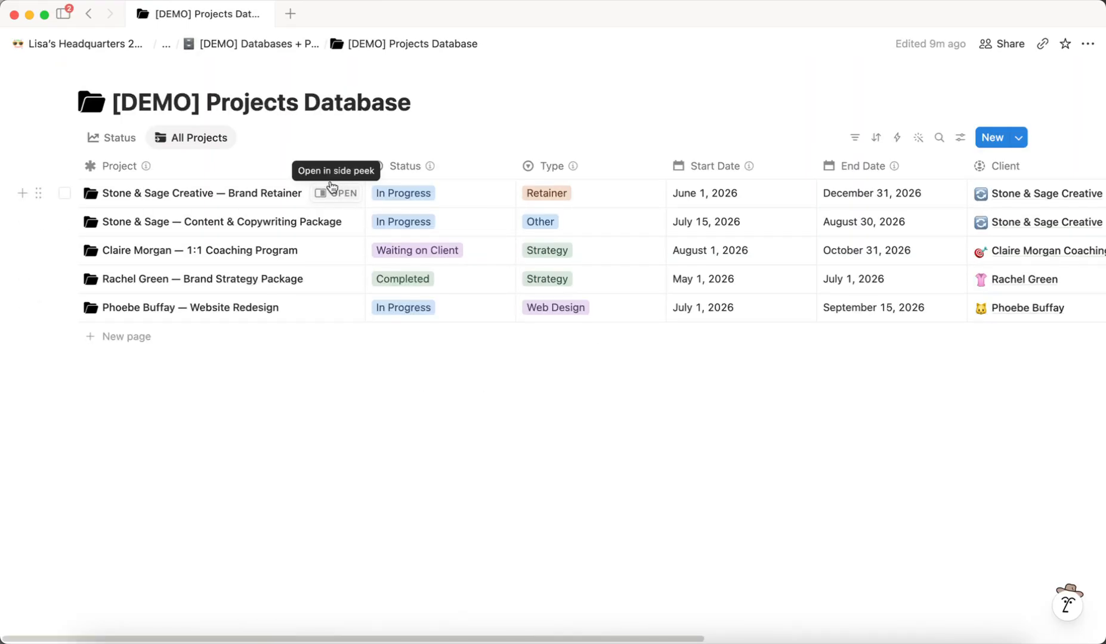
scroll(859, 241, "right", 10)
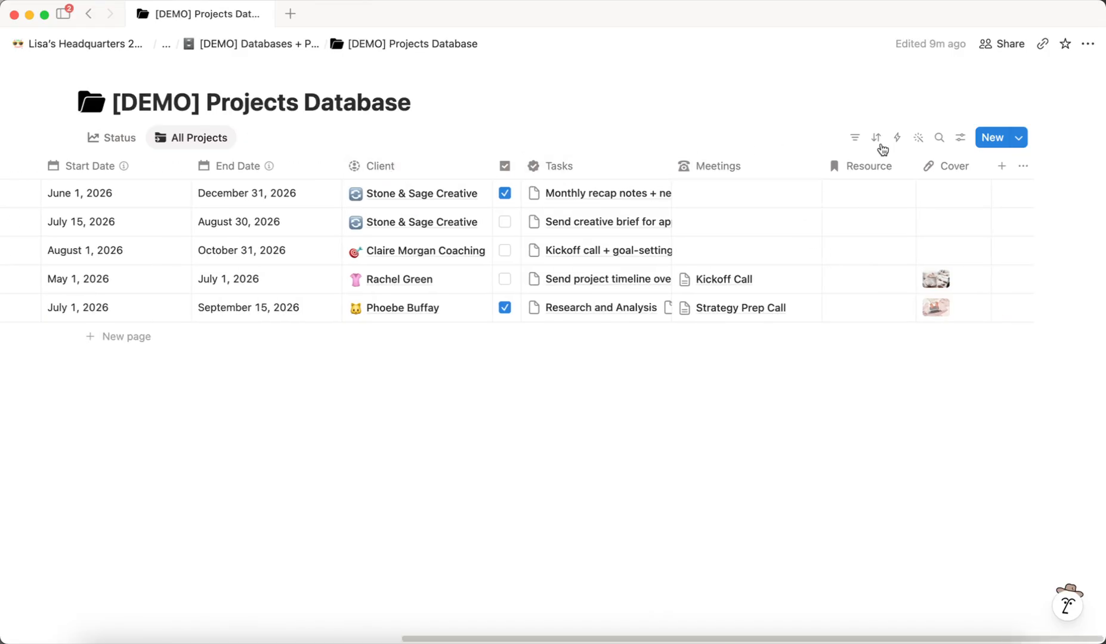
left_click(397, 169)
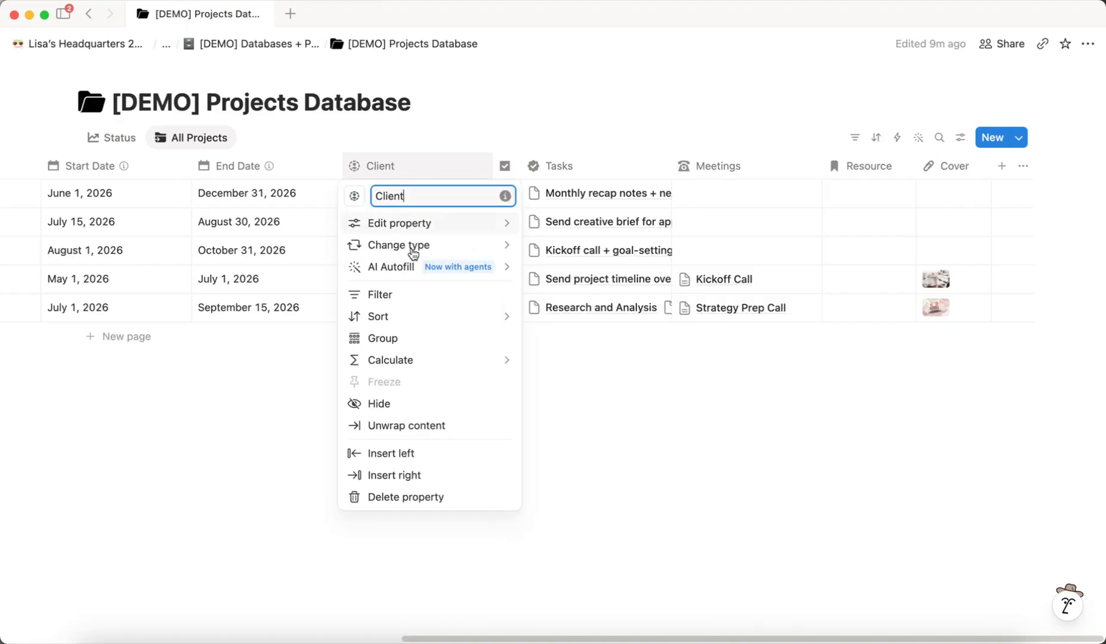
left_click(396, 499)
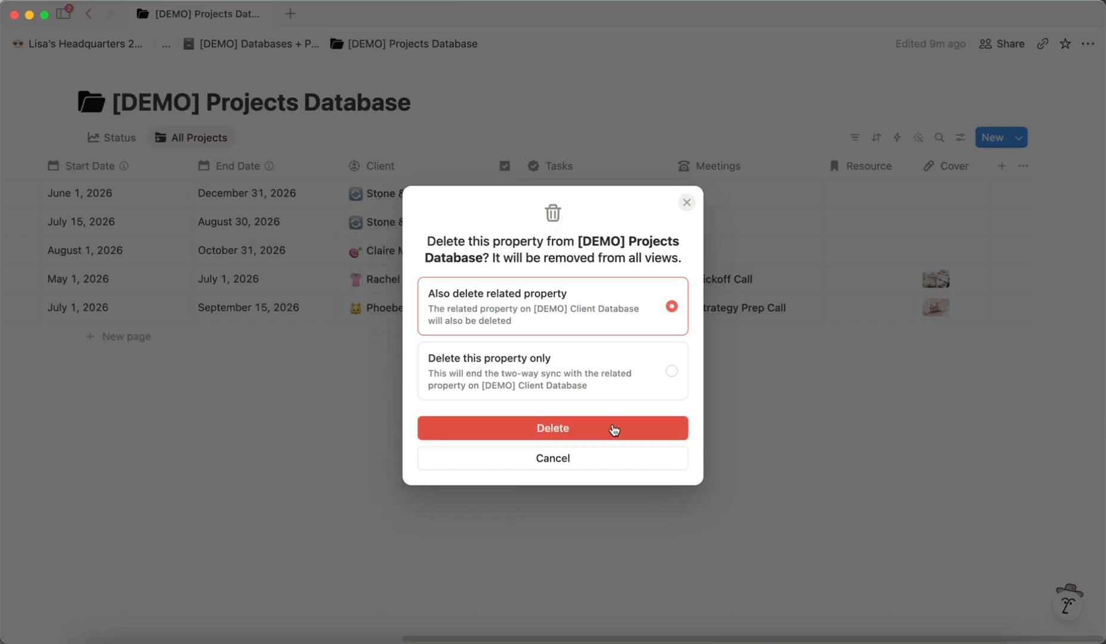
left_click(614, 429)
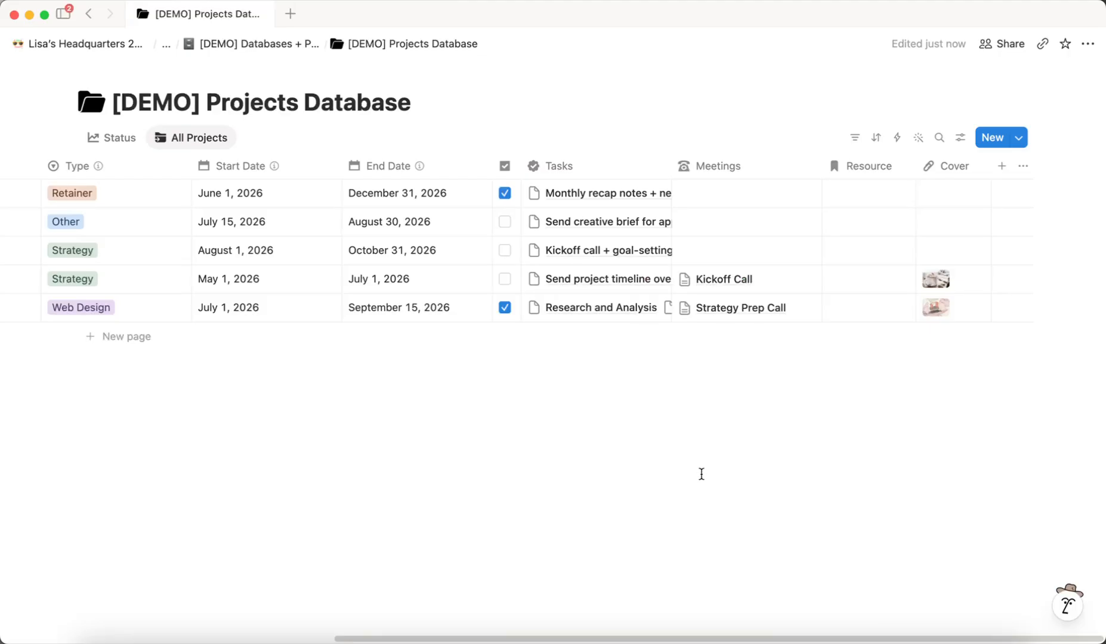
Start a new relation property in the Projects Database that links to the [DEMO] Client Database
left_click(960, 138)
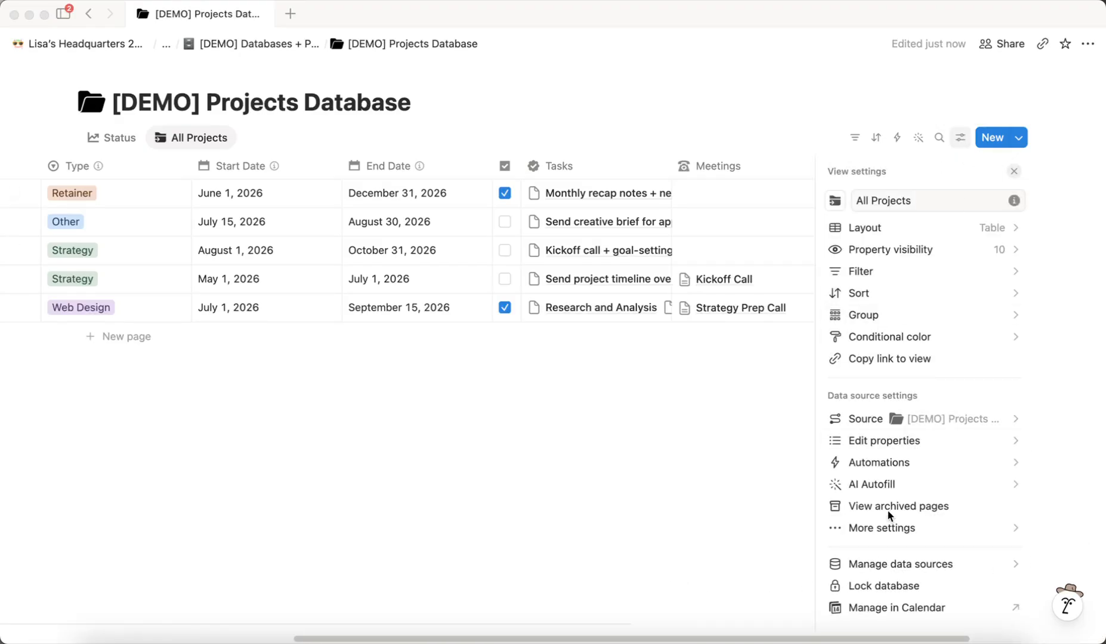
left_click(882, 442)
left_click(882, 442)
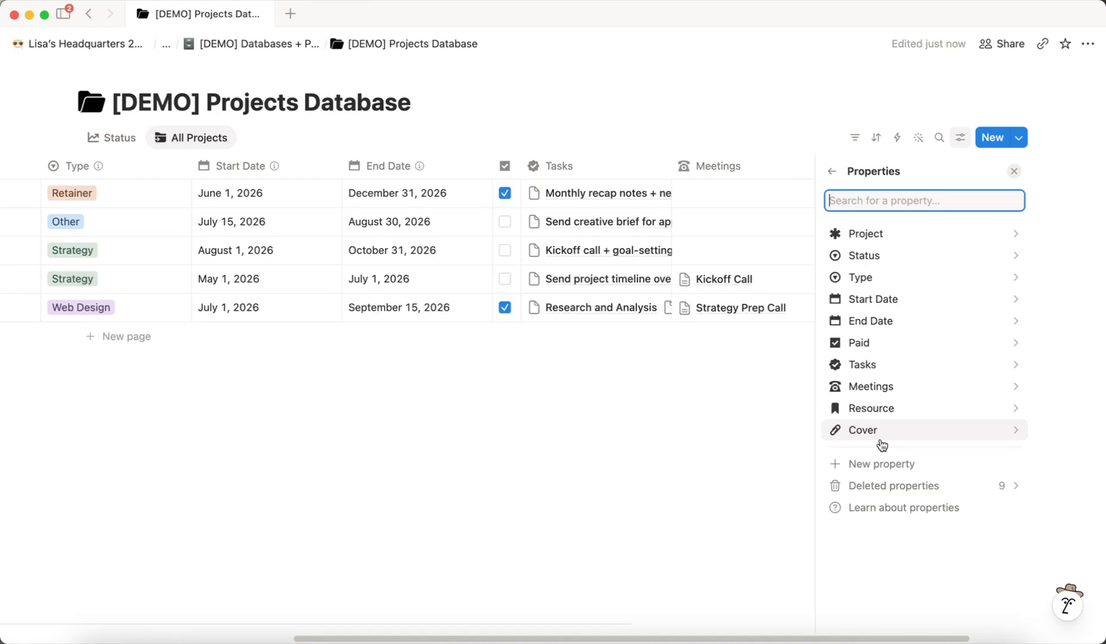
left_click(888, 465)
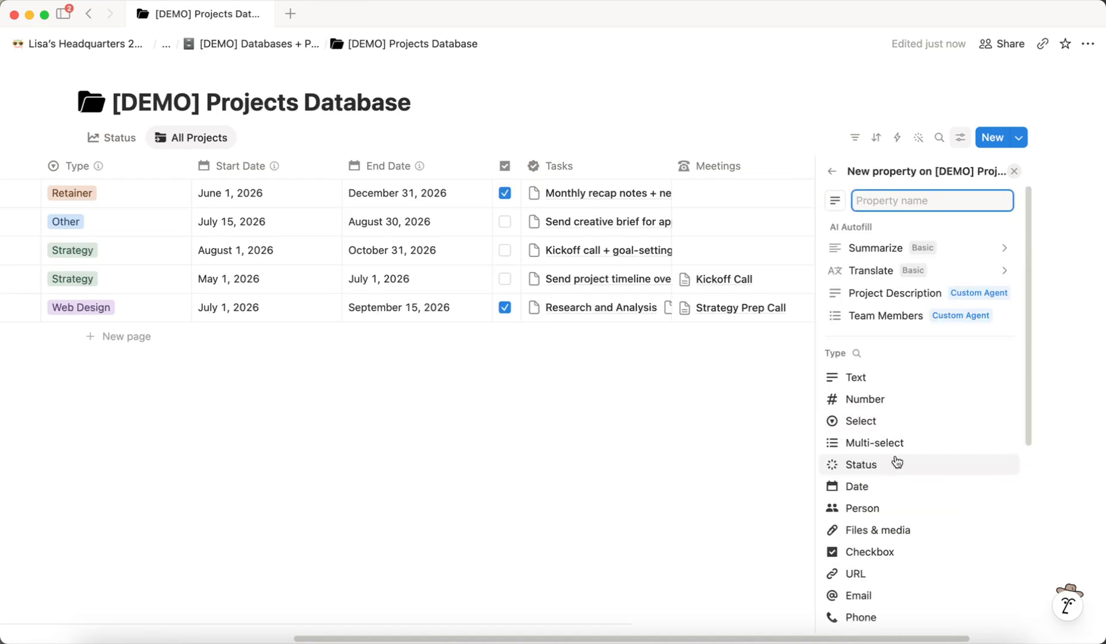
scroll(897, 465, "down", 4)
left_click(877, 442)
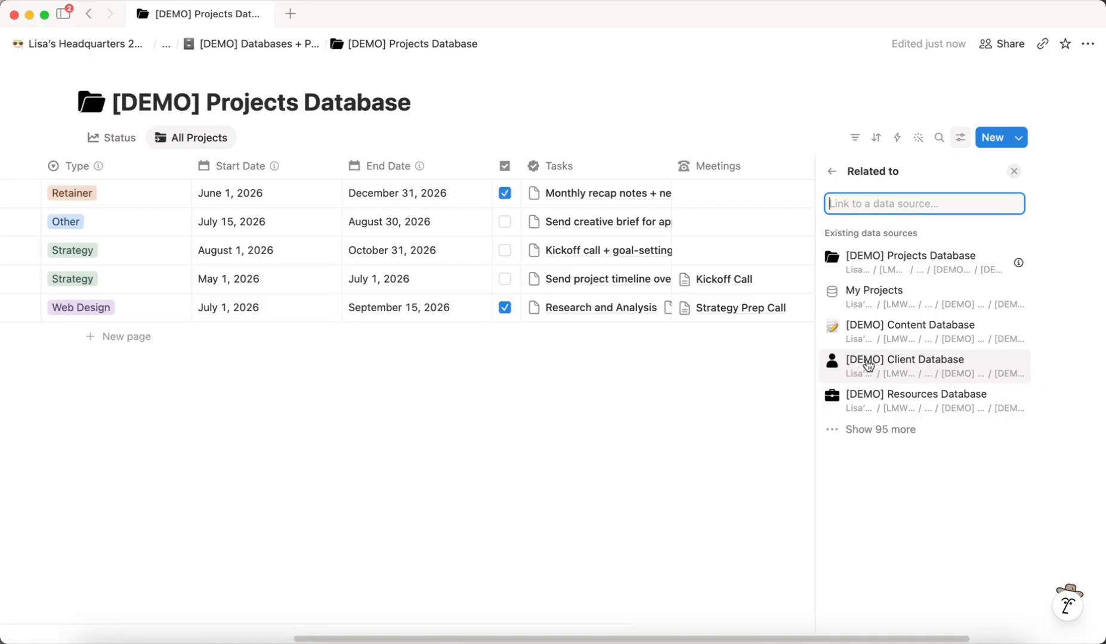
left_click(909, 367)
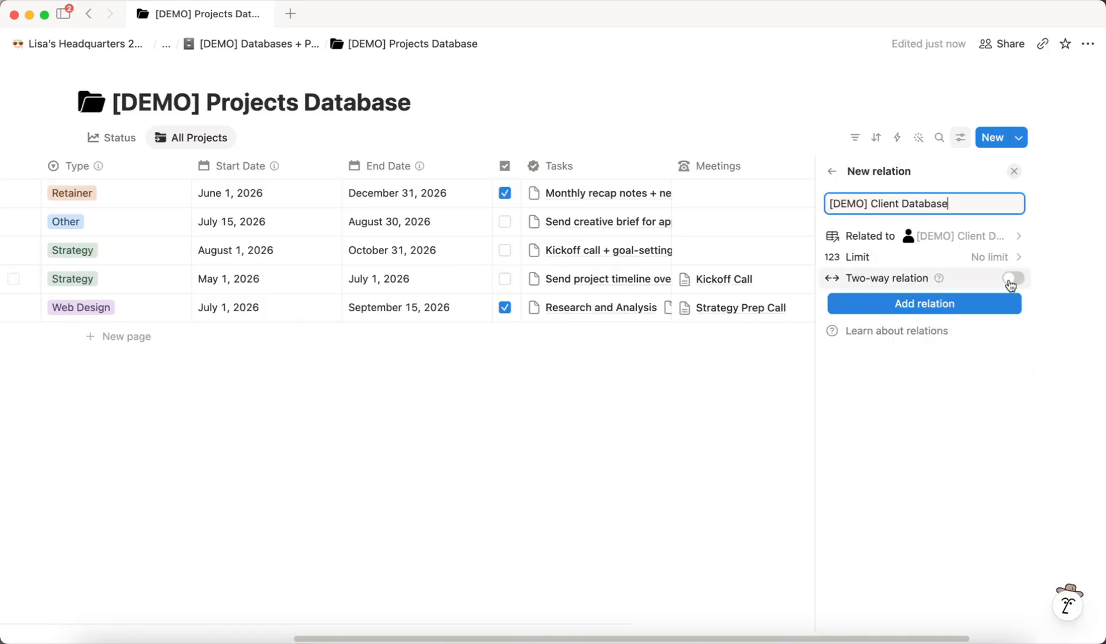
Make the relation two-way, name it Client with Projects as the related property name, and add it
left_click(1013, 278)
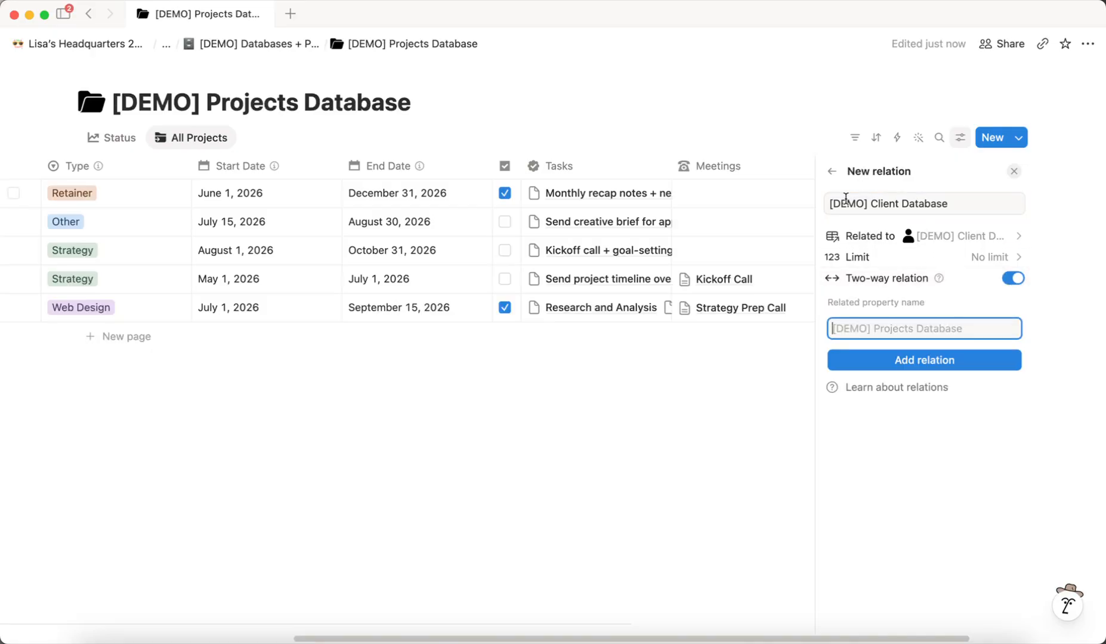
left_click_drag(955, 204, 846, 205)
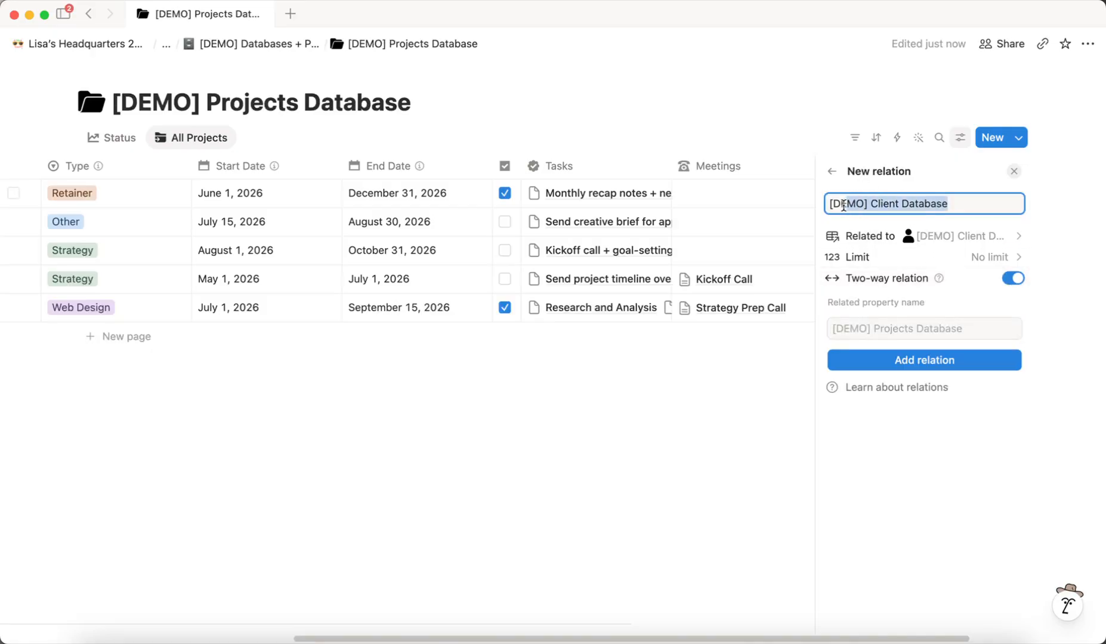
type("Client")
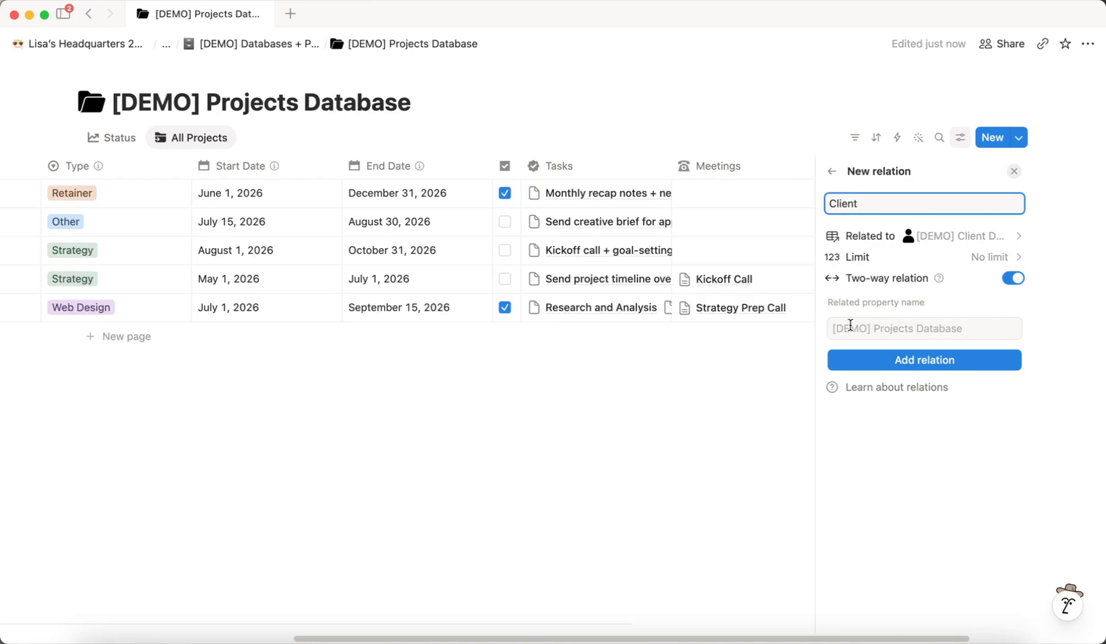
left_click(900, 331)
type("Projects")
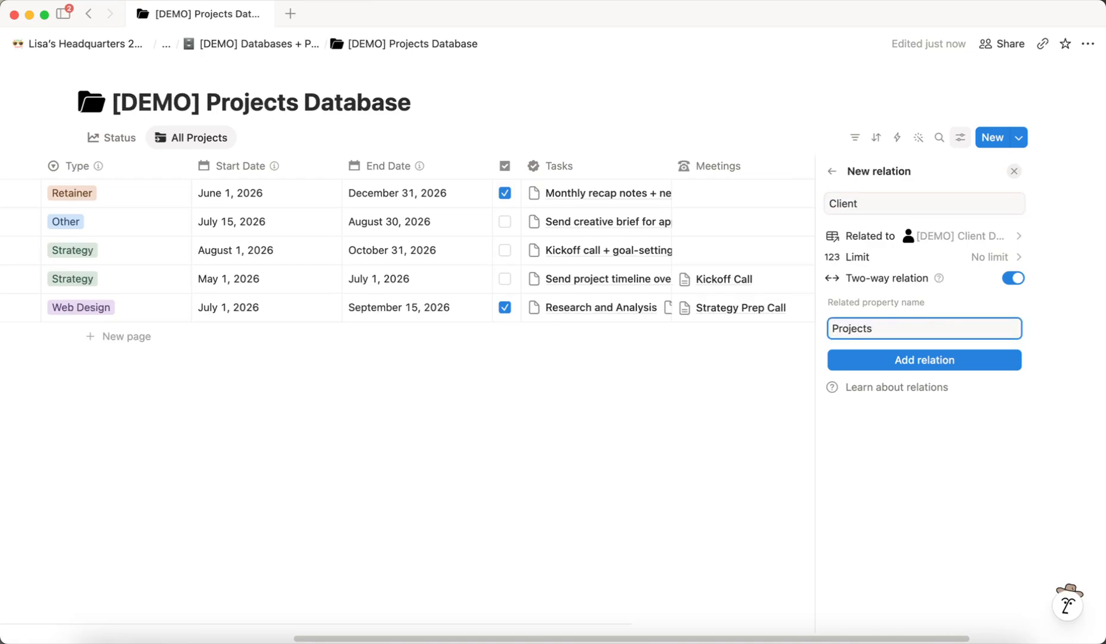
left_click(923, 360)
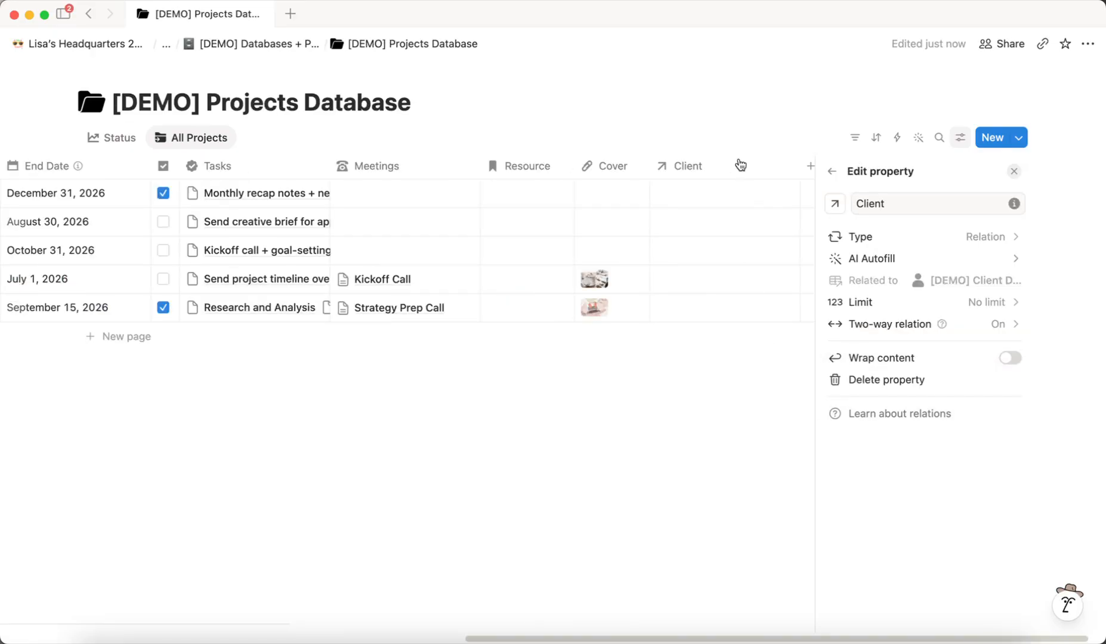
left_click(726, 94)
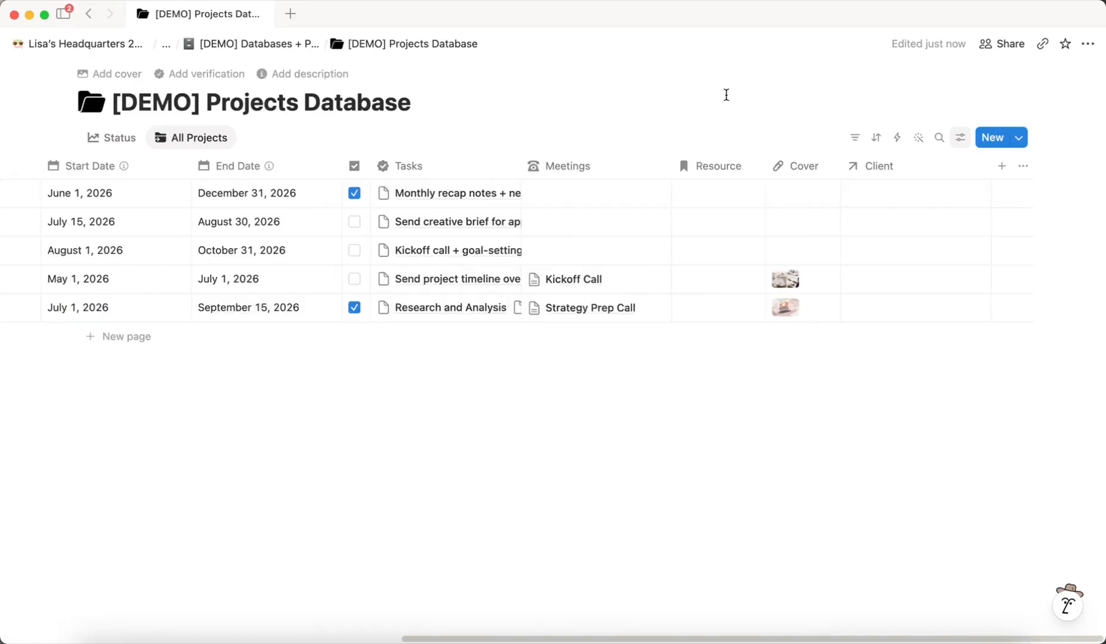
Find icons matching "person" for the new Client property and assign the person icon in a dashed circle
left_click(873, 167)
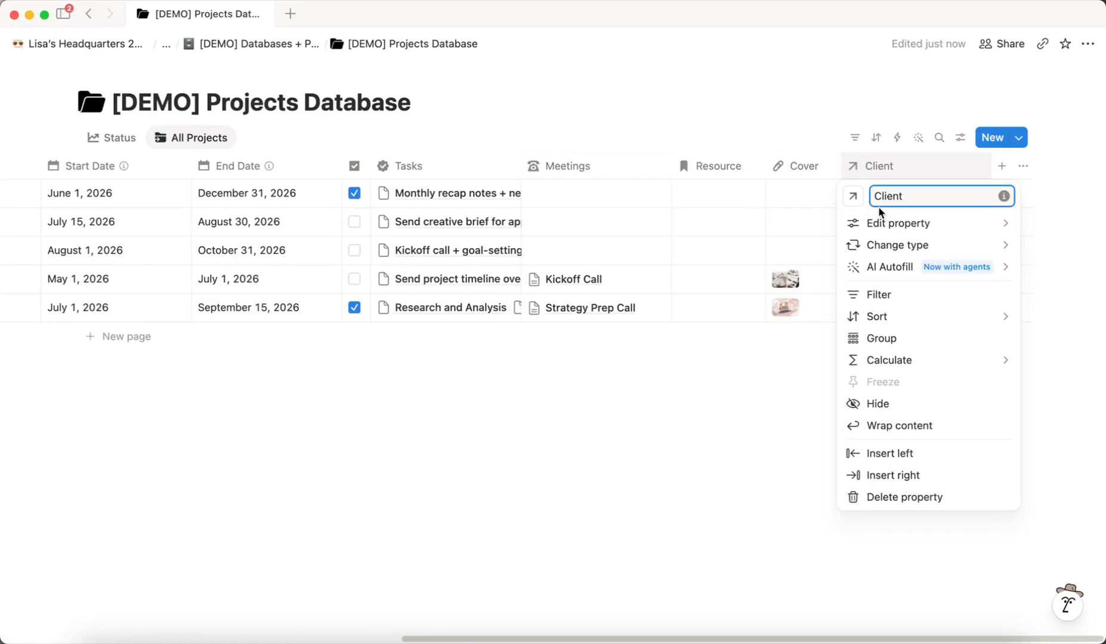
left_click(854, 198)
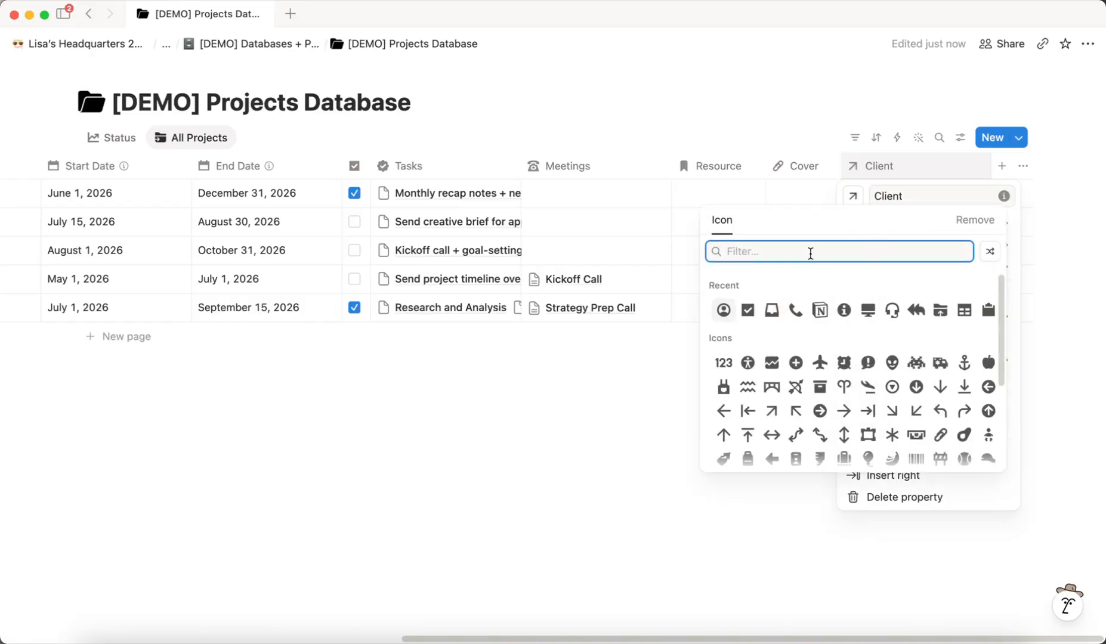
type("person")
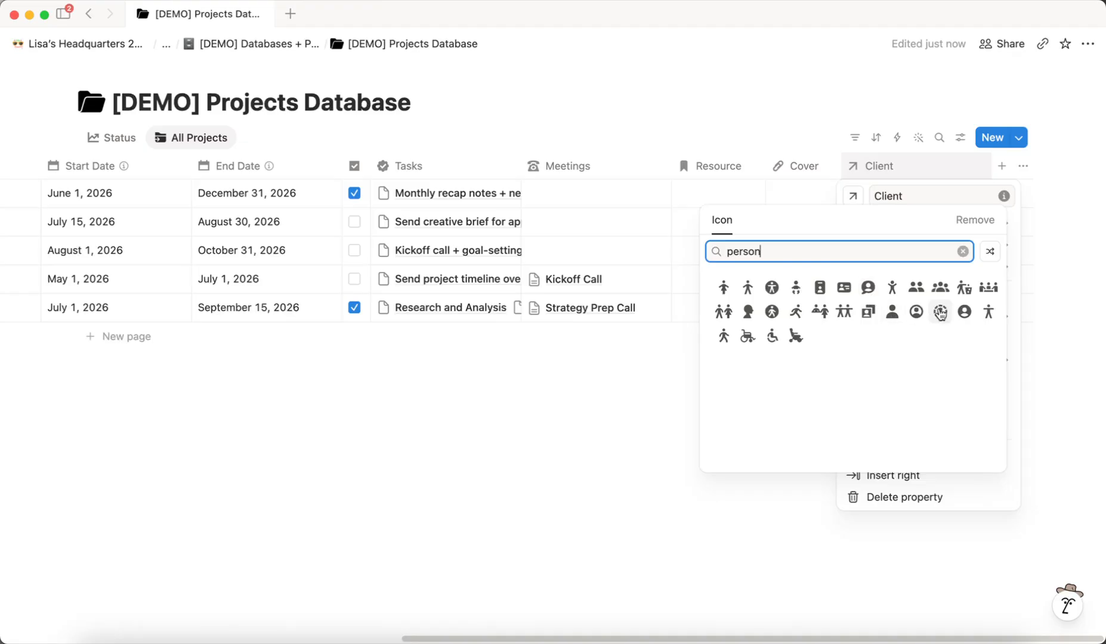
left_click(940, 311)
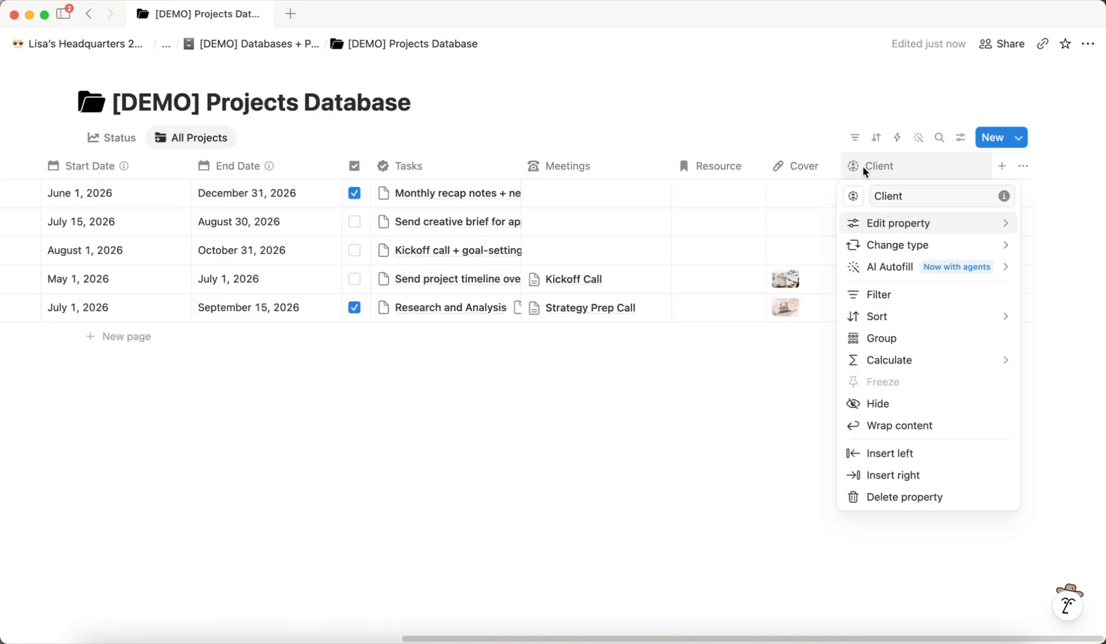
Move the Client column directly after the Project column in the Projects Database's All Projects view
left_click(738, 96)
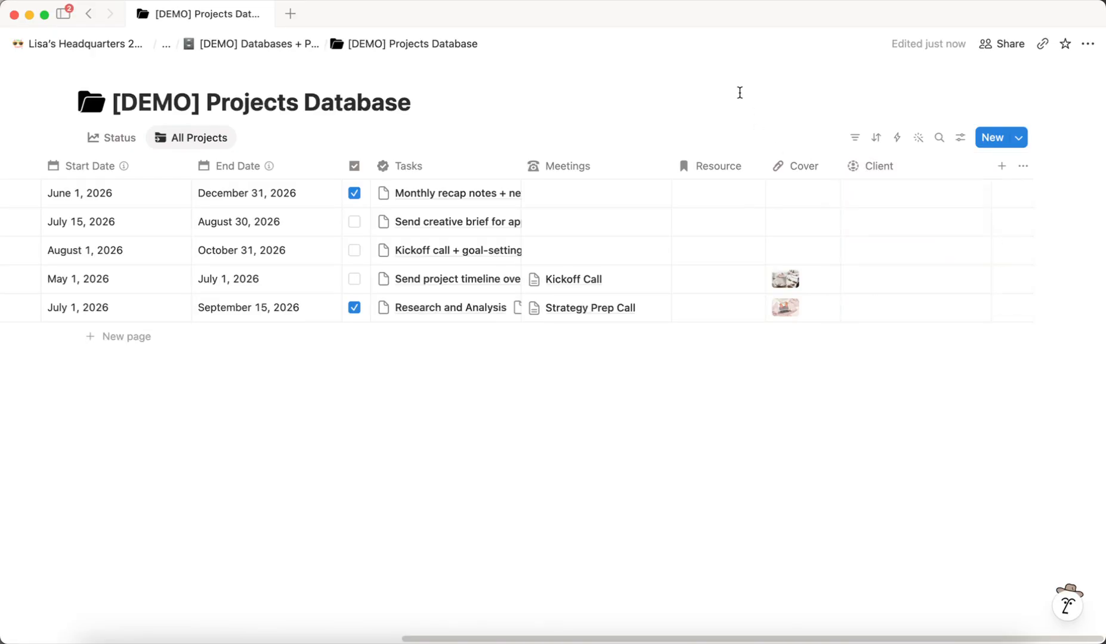
left_click_drag(908, 171, 263, 179)
scroll(974, 224, "left", 10)
left_click_drag(876, 173, 429, 177)
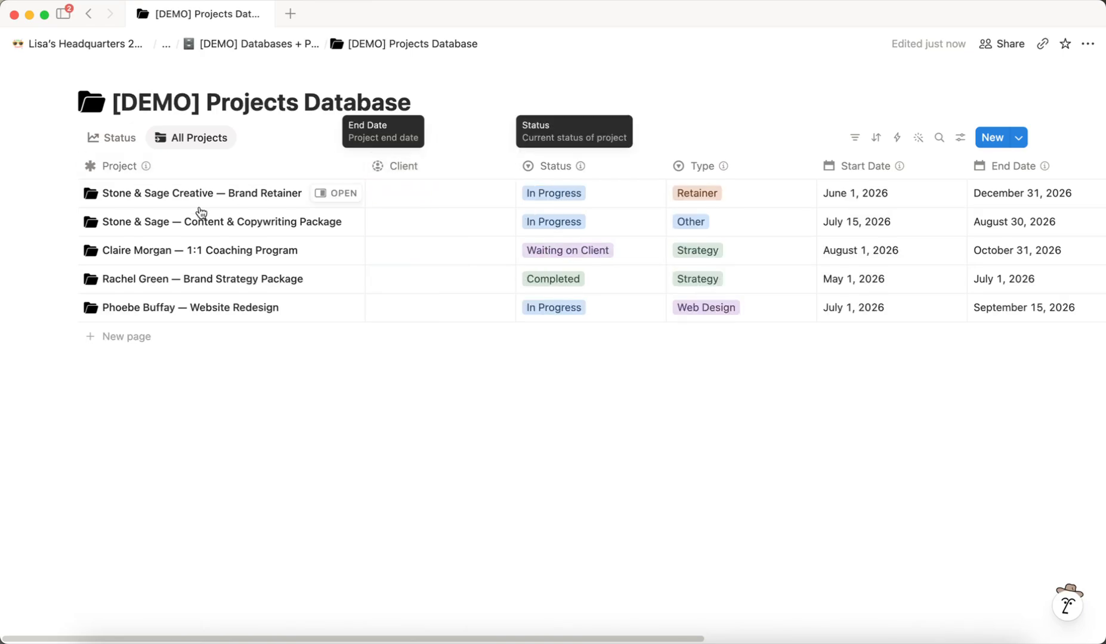
Link the Stone & Sage Brand Retainer and Content & Copywriting Package projects to the Stone & Sage Creative client
left_click(414, 197)
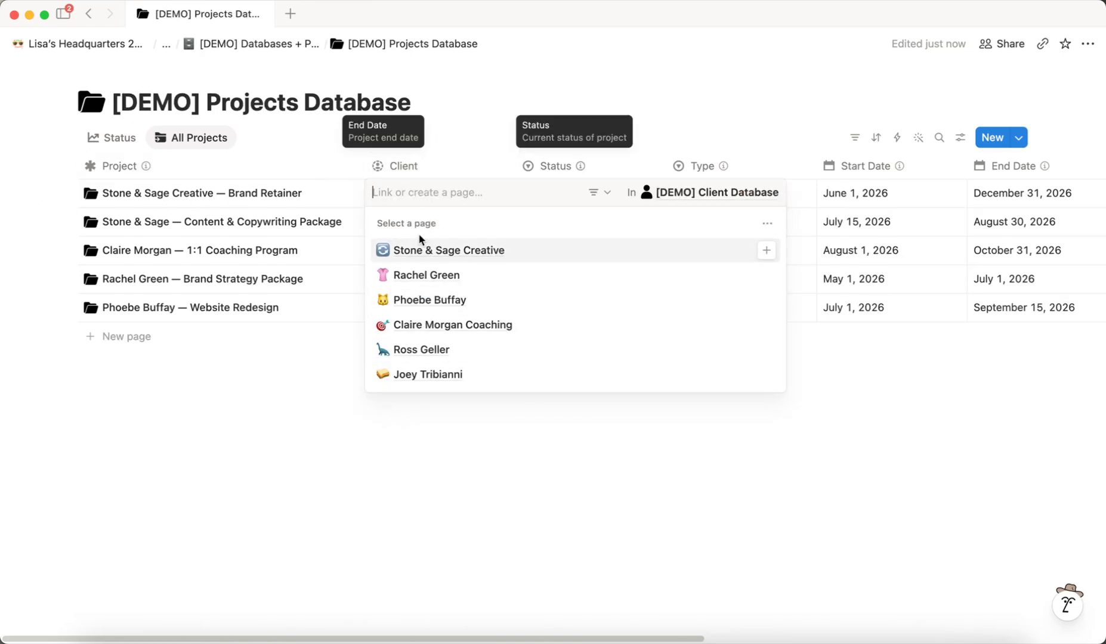
left_click(430, 252)
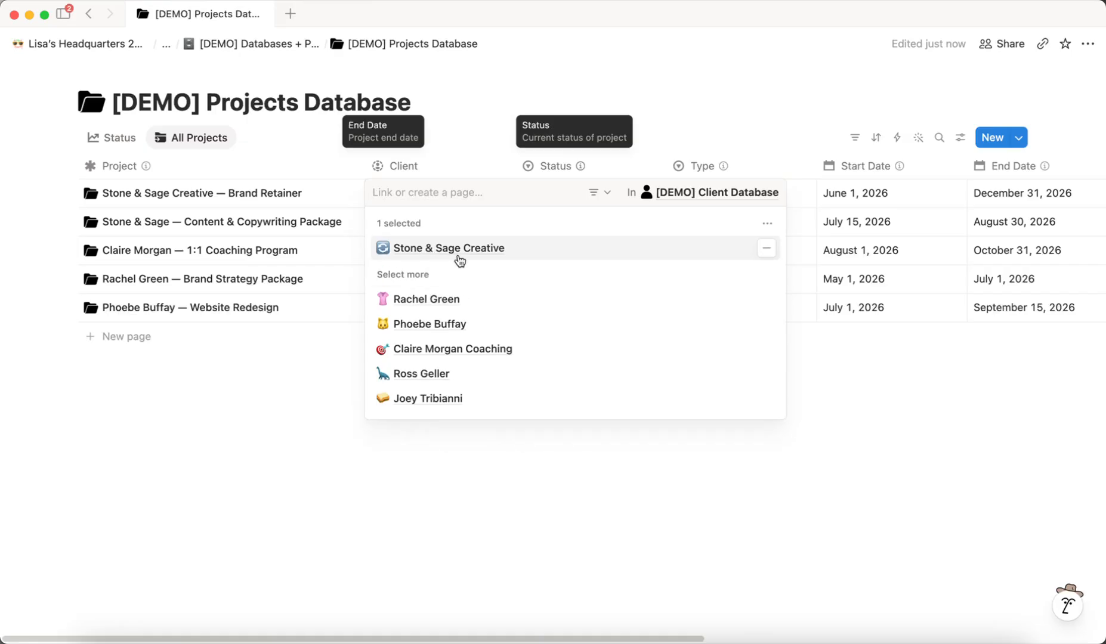
left_click(292, 231)
left_click(403, 229)
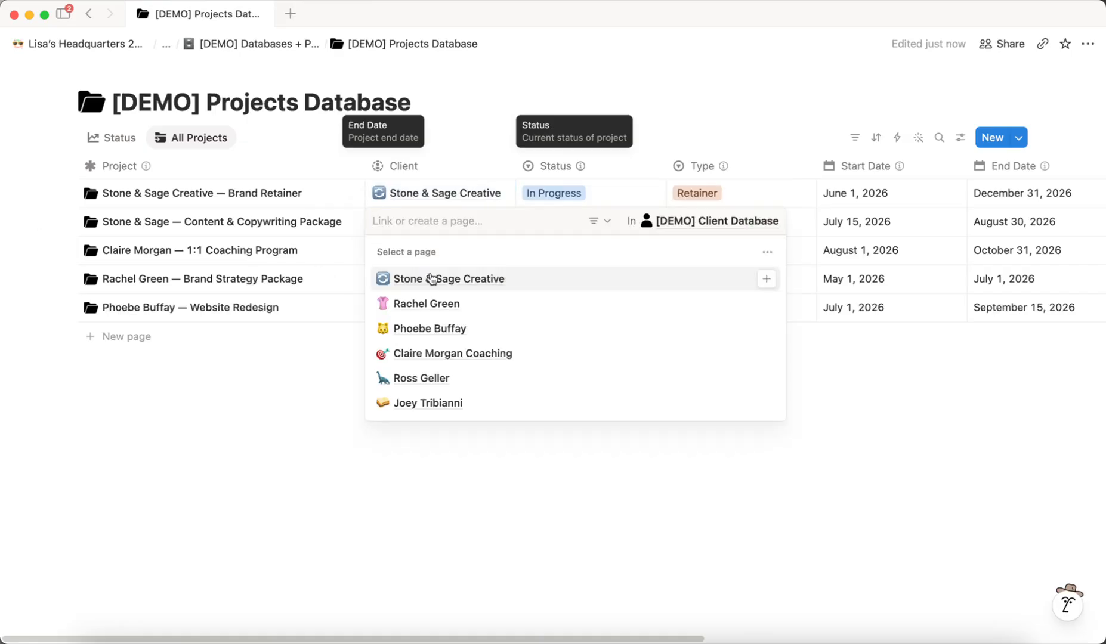
left_click(432, 279)
left_click(325, 354)
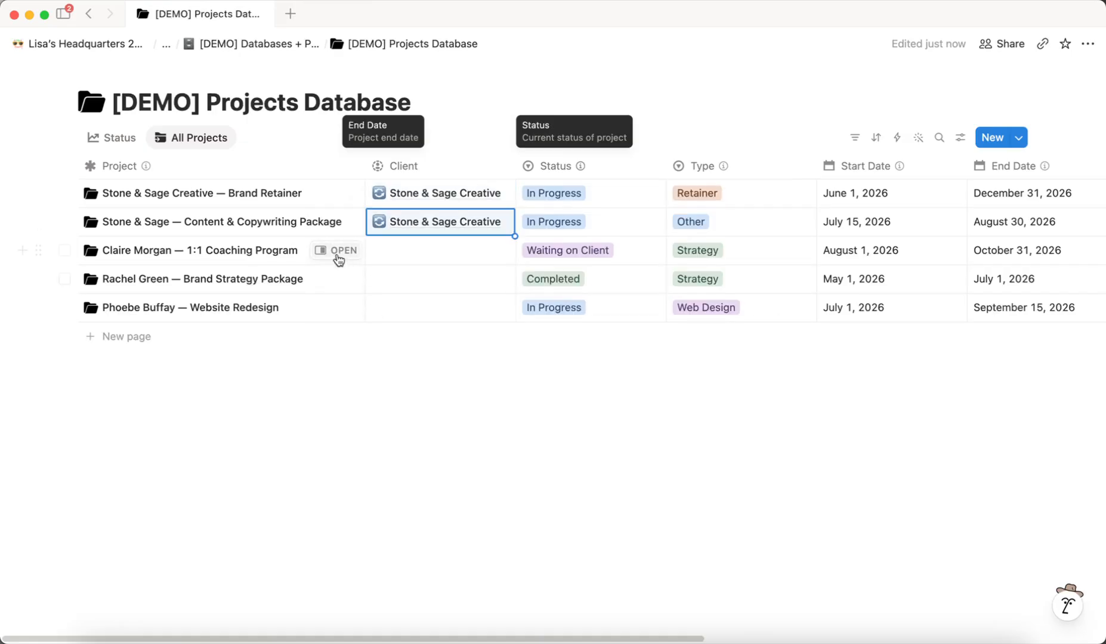
Link the 1:1 Coaching Program, Brand Strategy Package and Website Redesign projects to the clients named in their titles
left_click(399, 255)
left_click(440, 385)
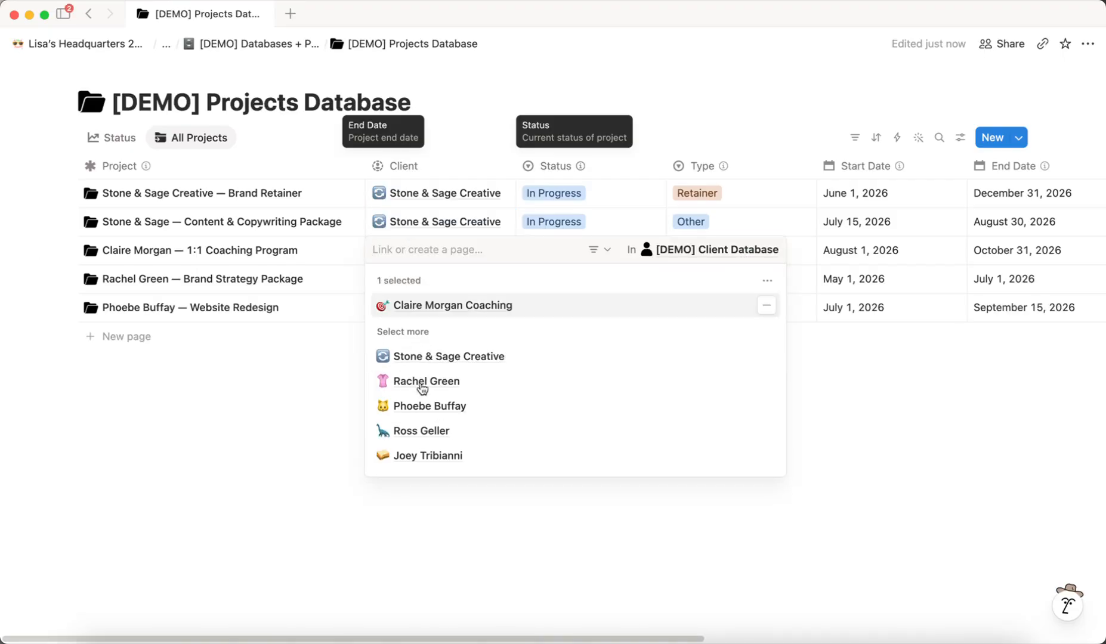
left_click(317, 386)
left_click(400, 278)
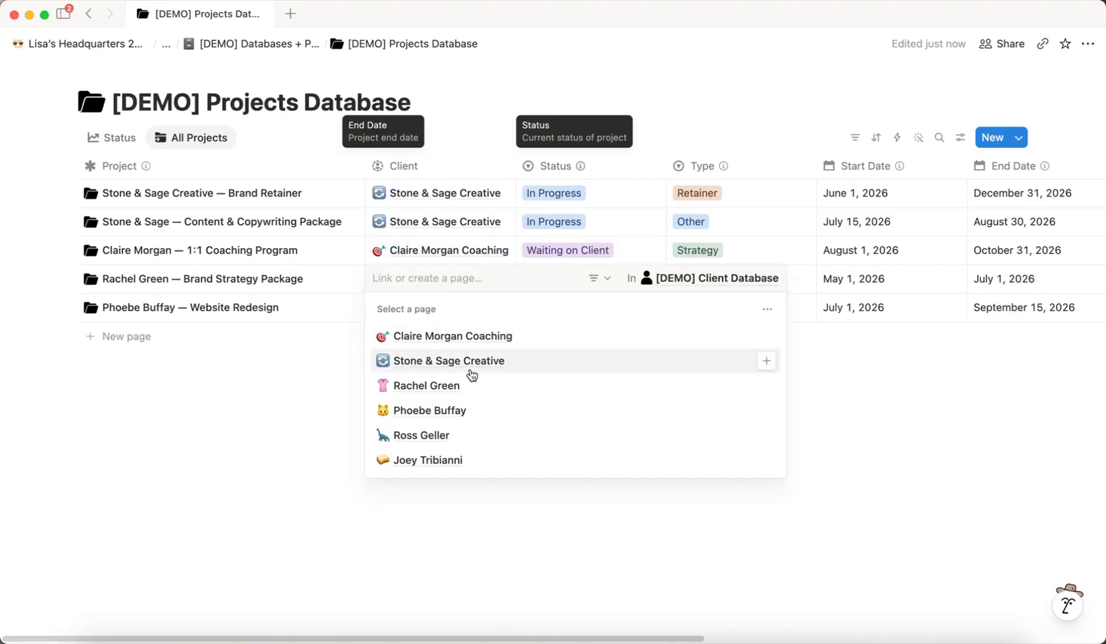
left_click(447, 388)
left_click(313, 402)
left_click(414, 309)
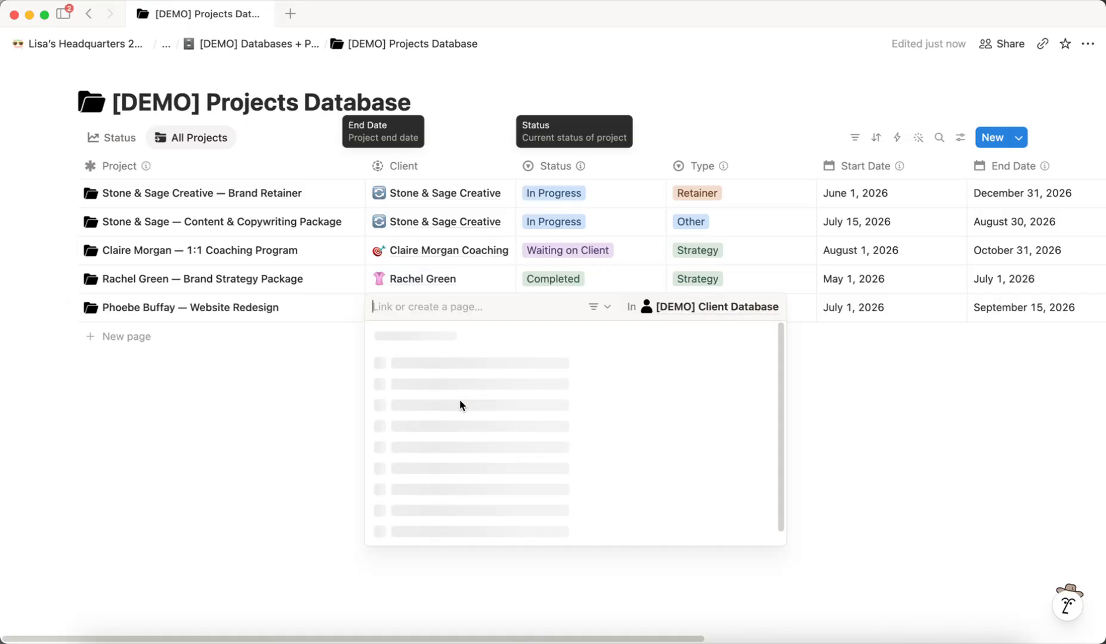
left_click(441, 439)
left_click(323, 407)
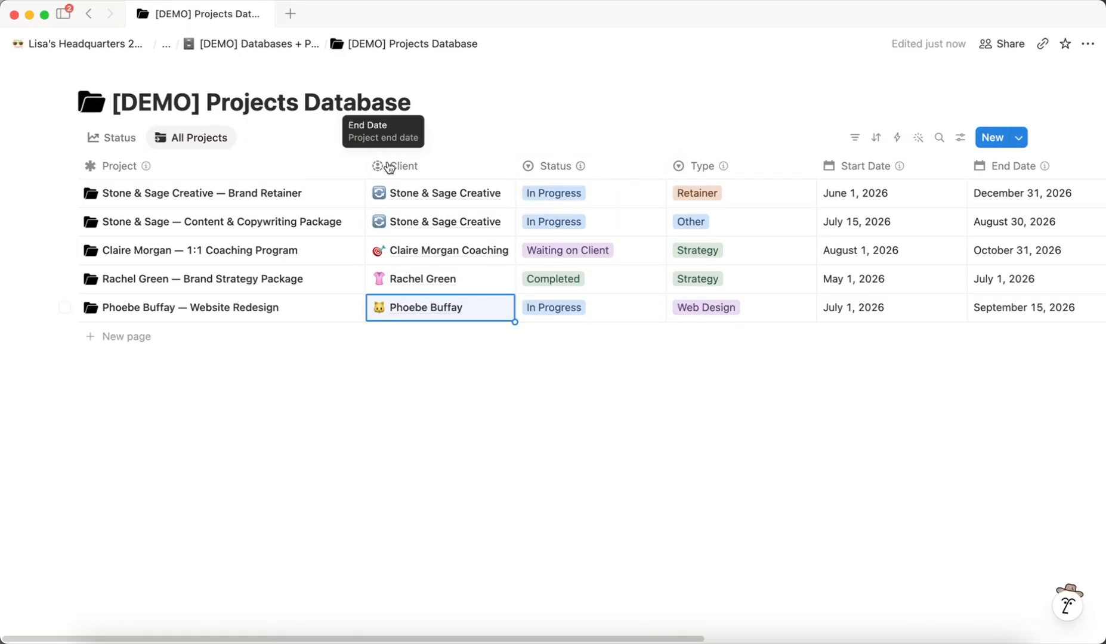
Move the Client column between the Type and Start Date columns
left_click(212, 171)
left_click(368, 384)
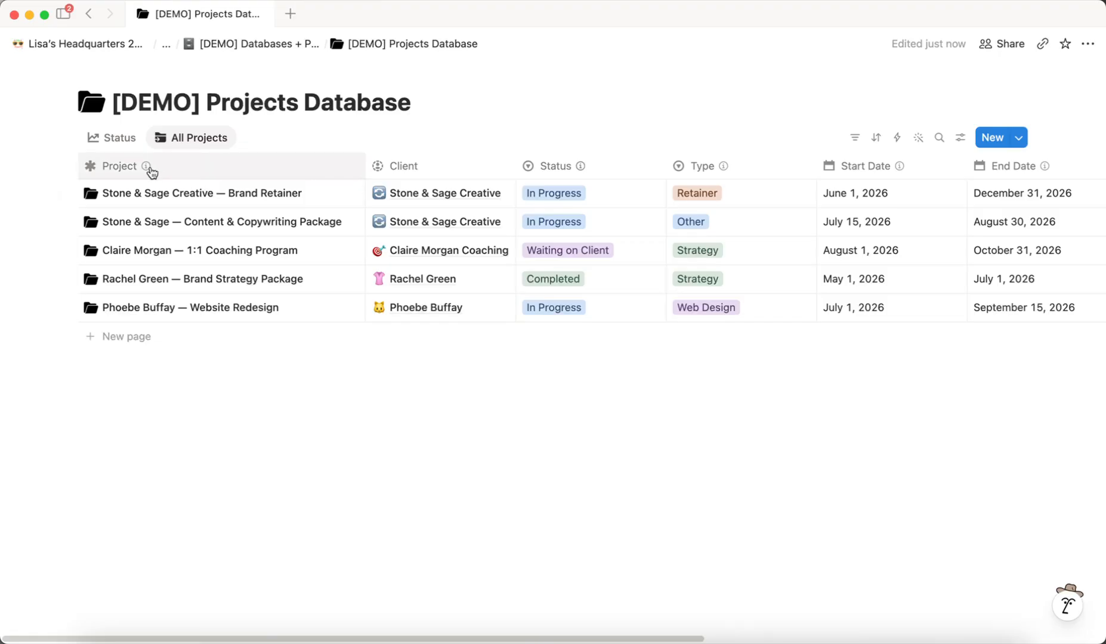
left_click_drag(407, 173, 775, 170)
scroll(917, 254, "right", 2)
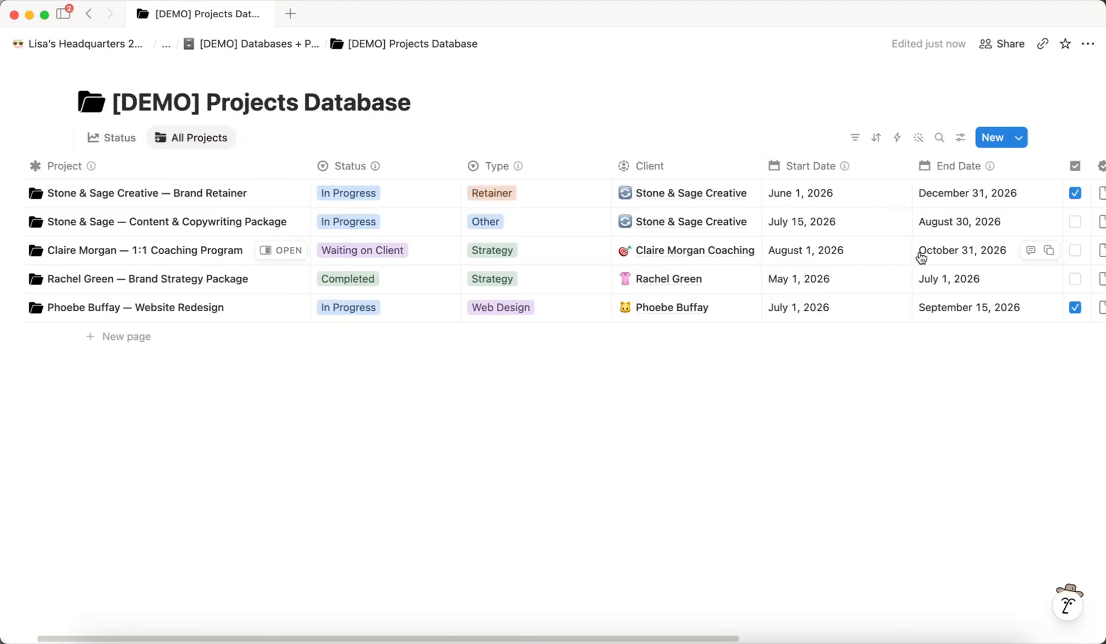
Check the relation settings of the Tasks and Resource properties to see which databases they link to
scroll(918, 254, "right", 10)
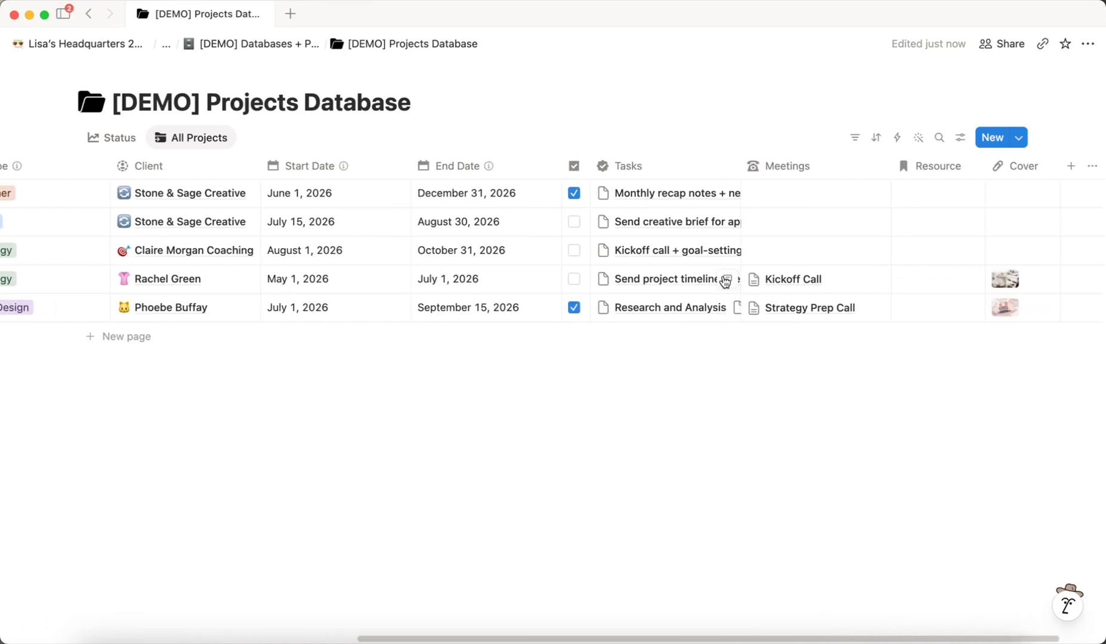
left_click(554, 166)
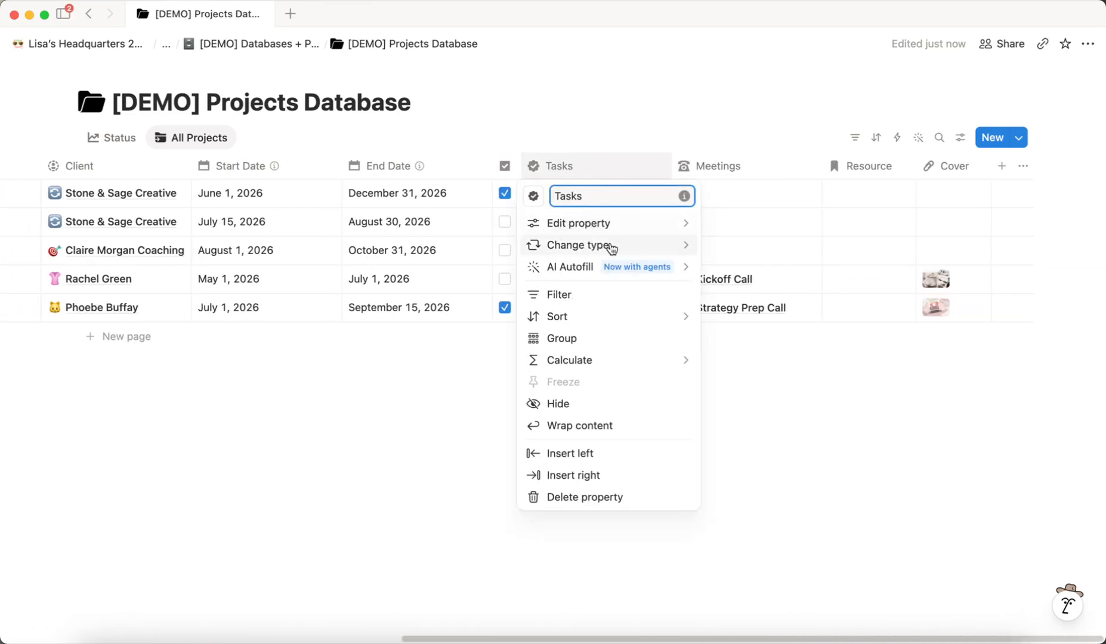
left_click(594, 226)
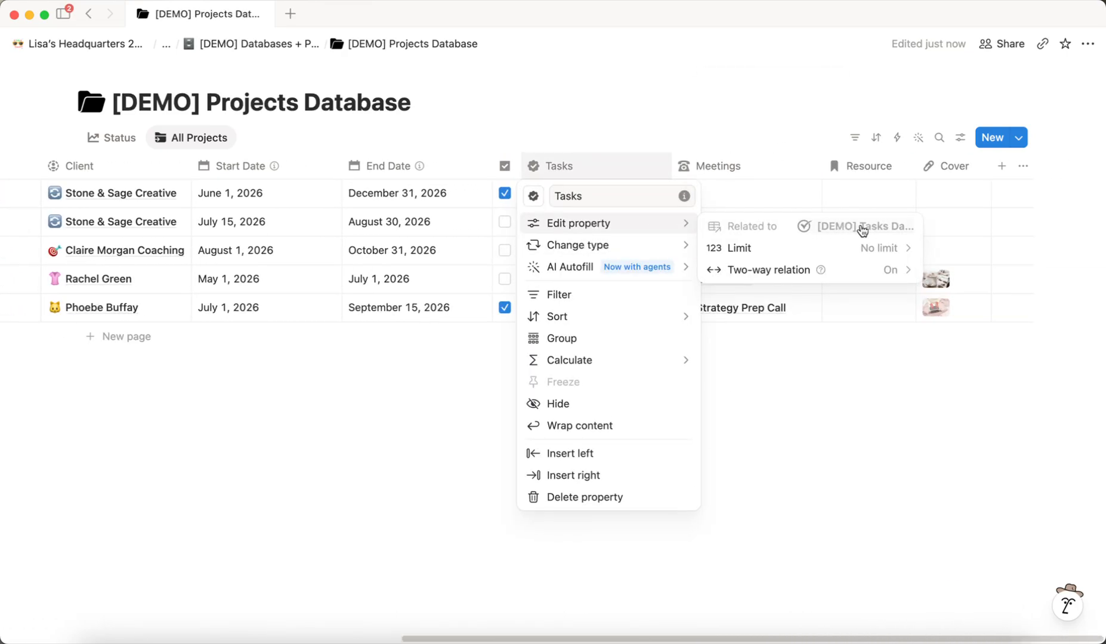
left_click(699, 93)
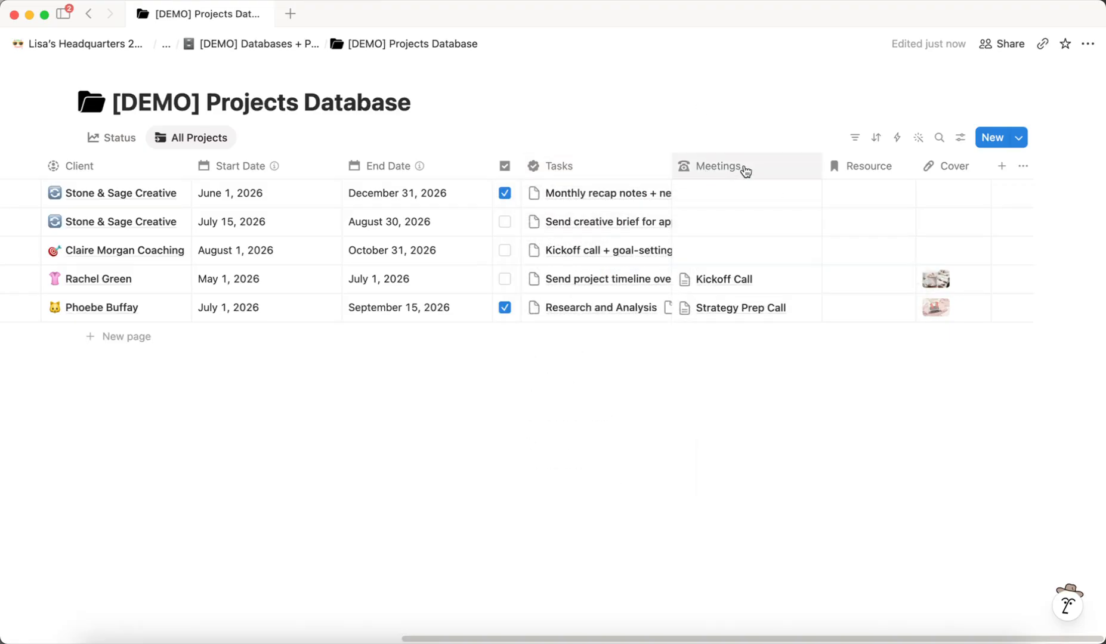
left_click(868, 170)
left_click(854, 227)
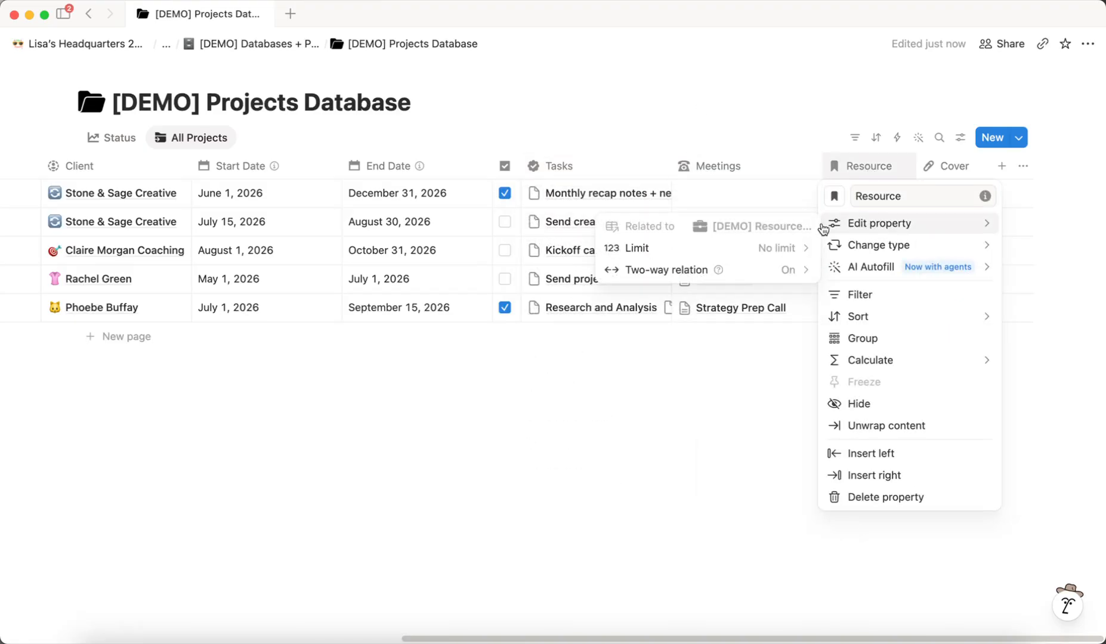
left_click(804, 106)
scroll(572, 193, "left", 10)
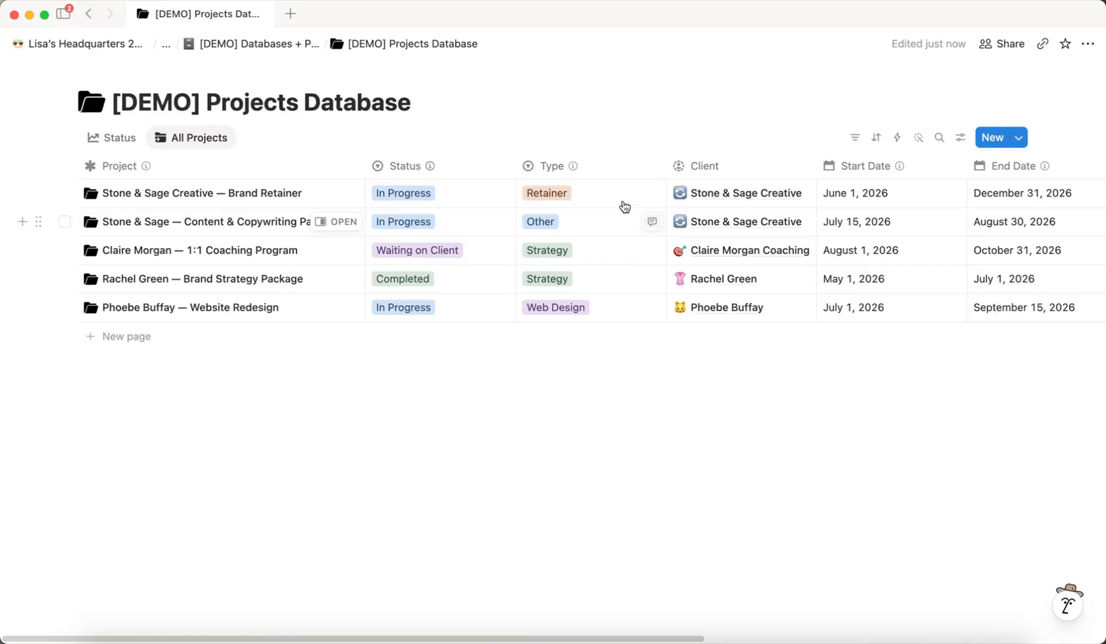
Switch to the [DEMO] Tasks Database and go through its existing property columns
left_click(276, 43)
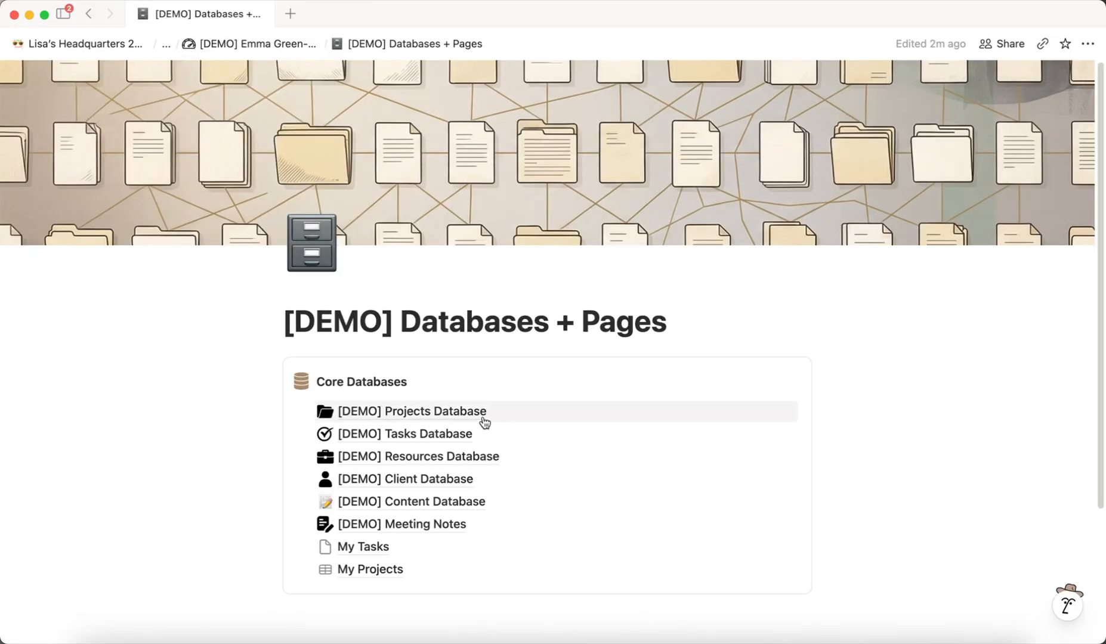
left_click(433, 435)
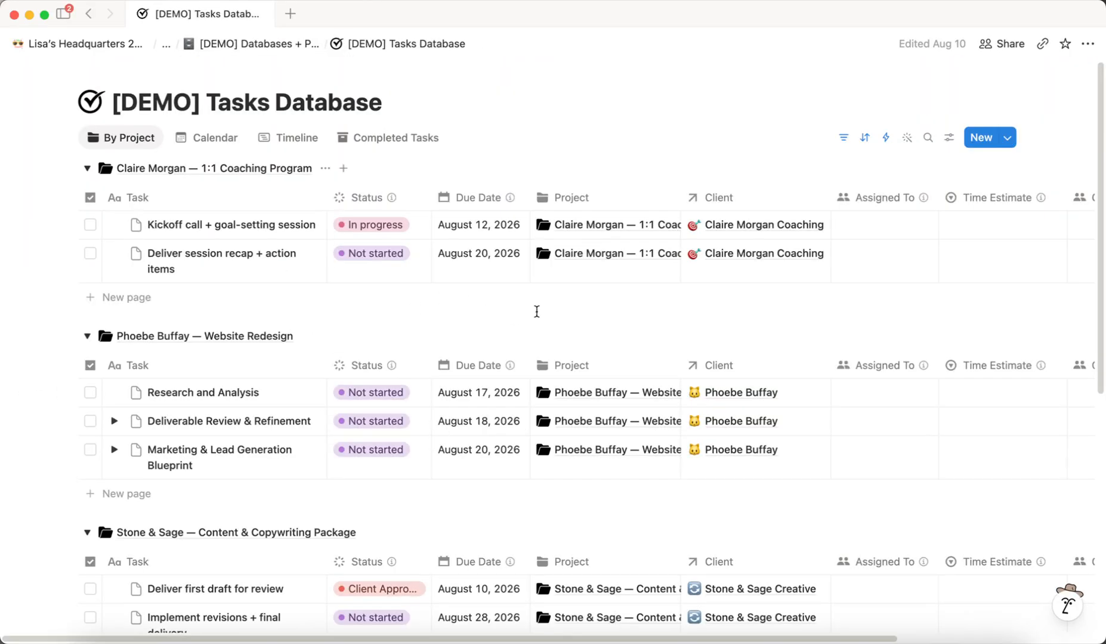
scroll(733, 334, "right", 2)
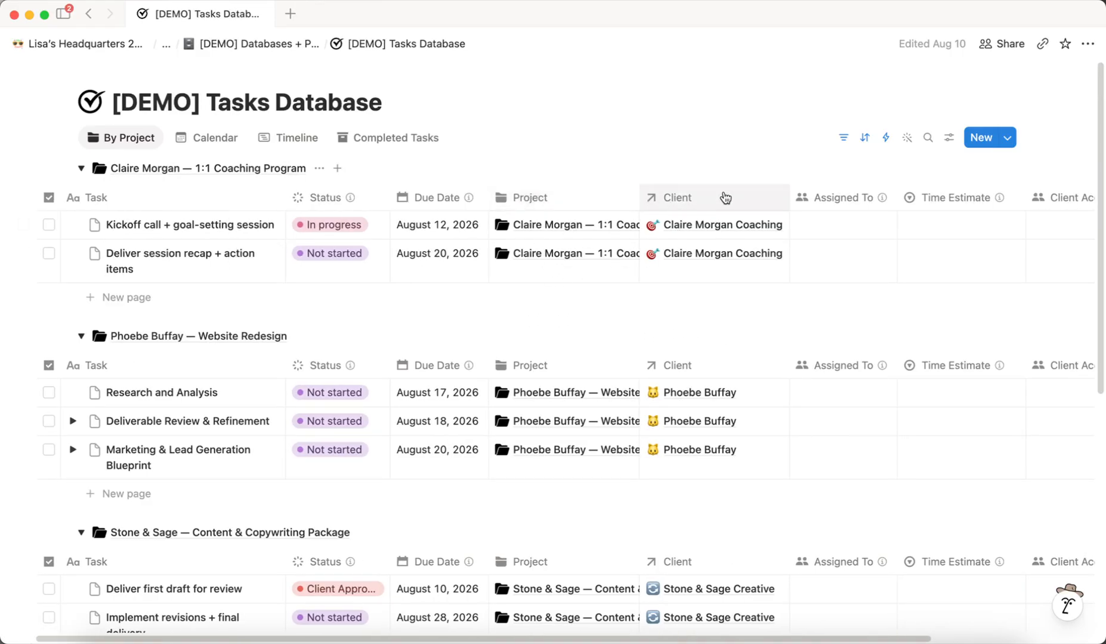
scroll(698, 195, "right", 3)
scroll(824, 200, "right", 1)
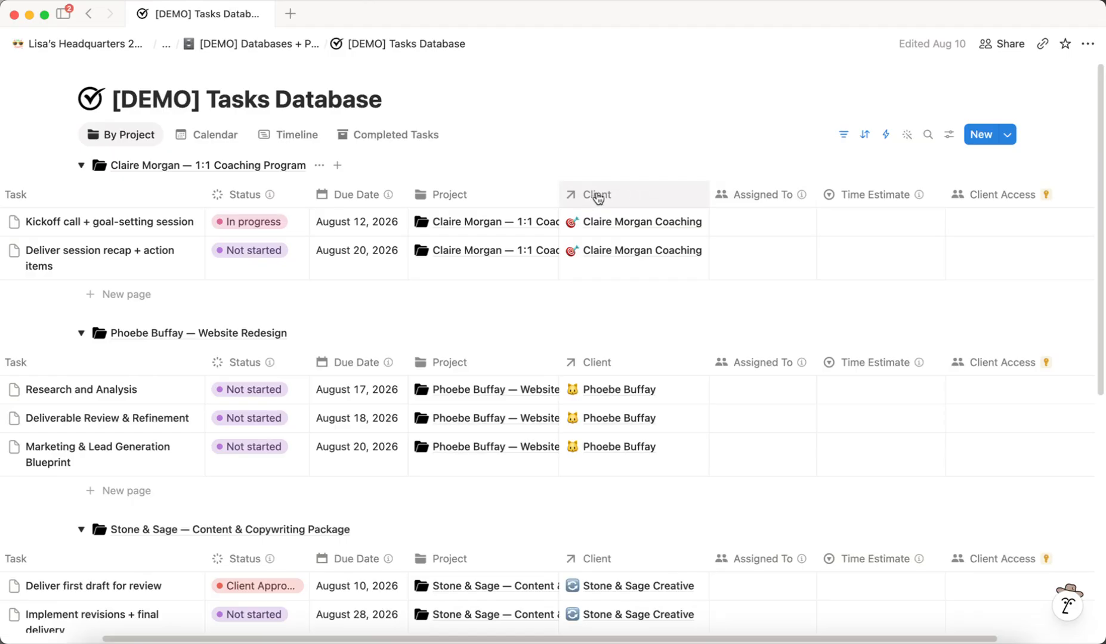
scroll(934, 277, "right", 5)
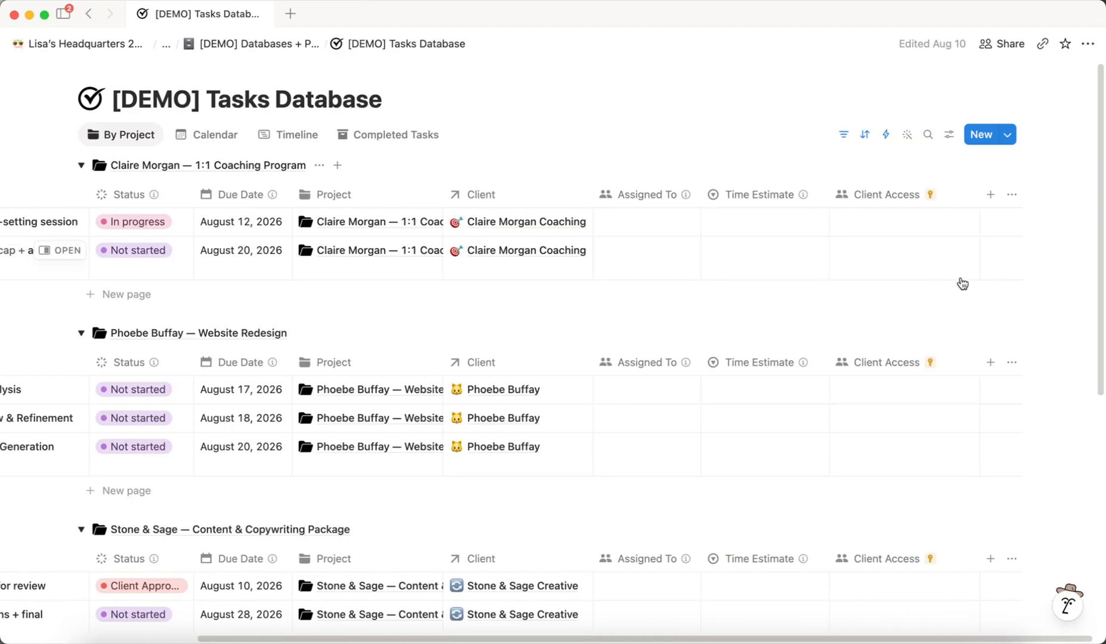
Start a new relation property in the Tasks Database that links to the [DEMO] Resources Database
left_click(988, 192)
scroll(899, 380, "down", 3)
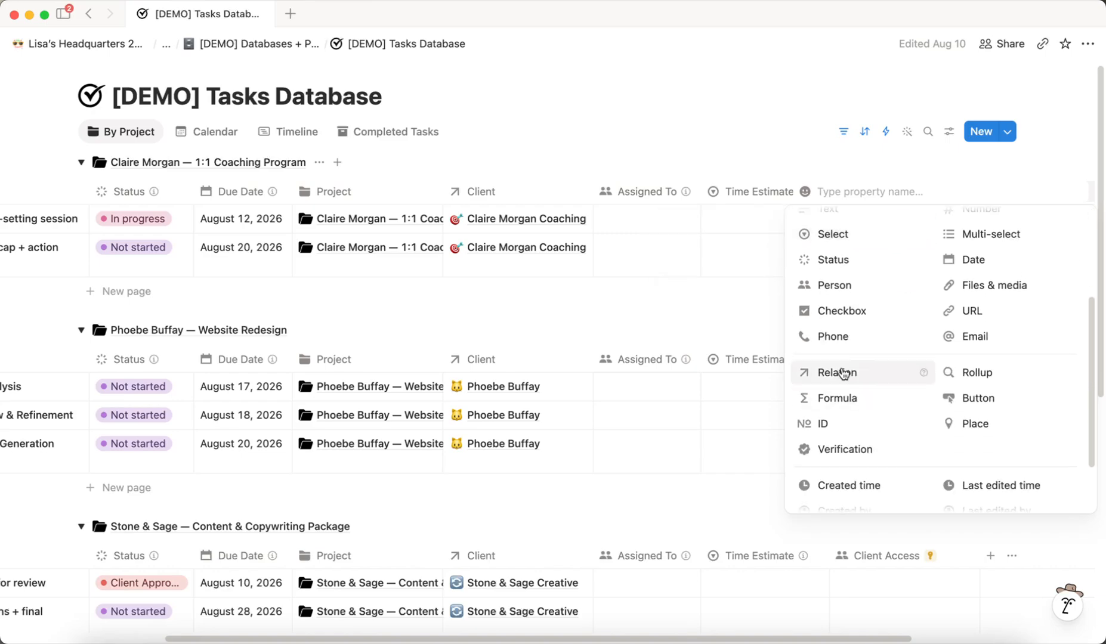
left_click(835, 370)
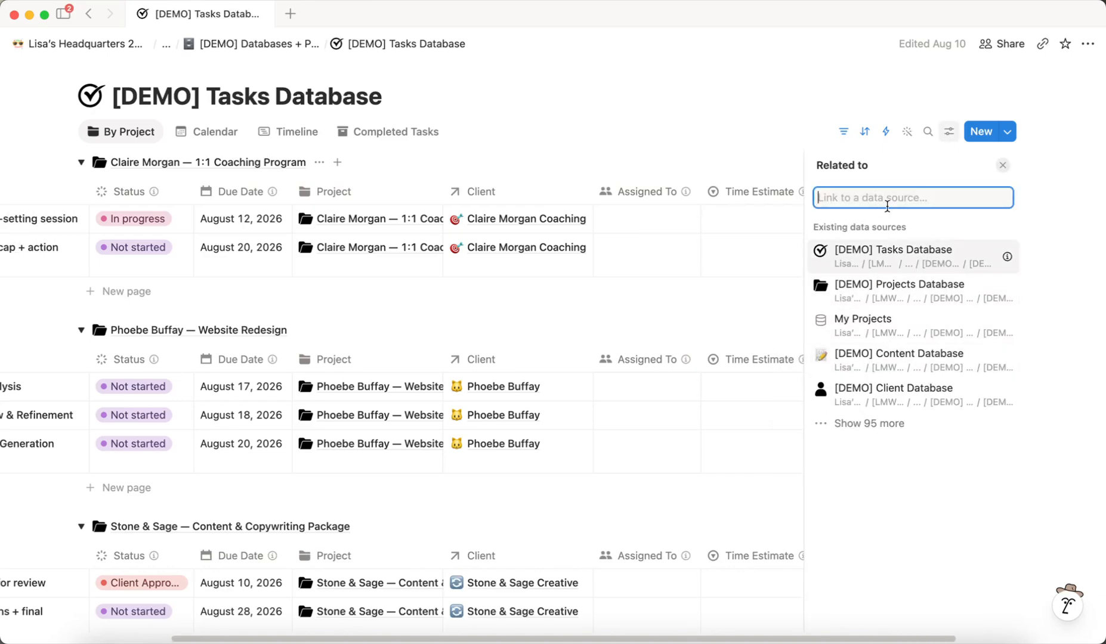
type("DEMO Resource")
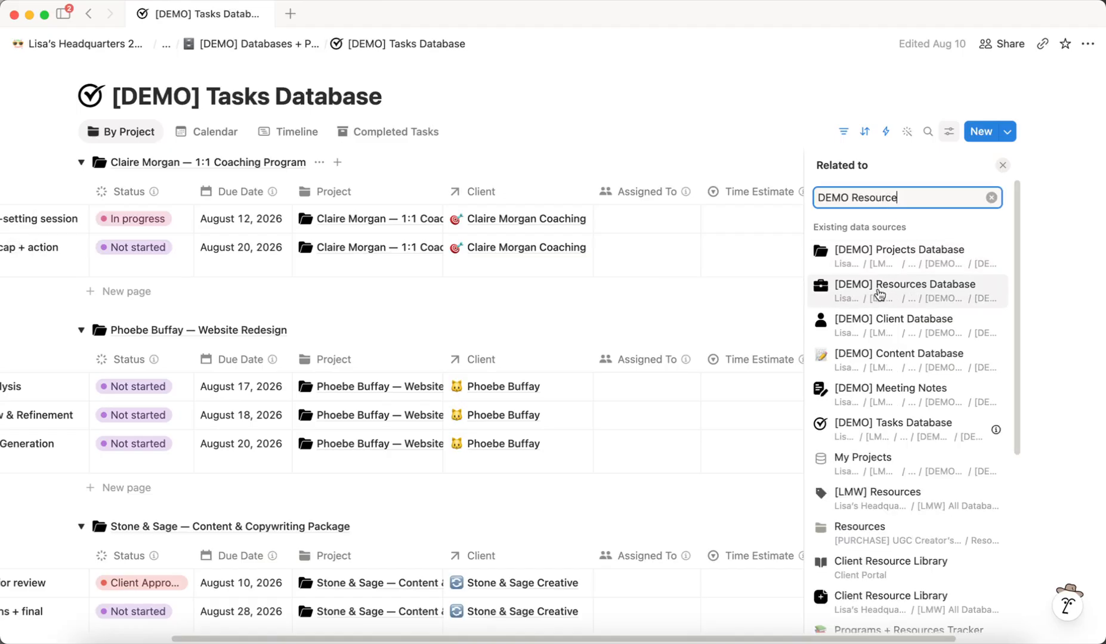
left_click(883, 294)
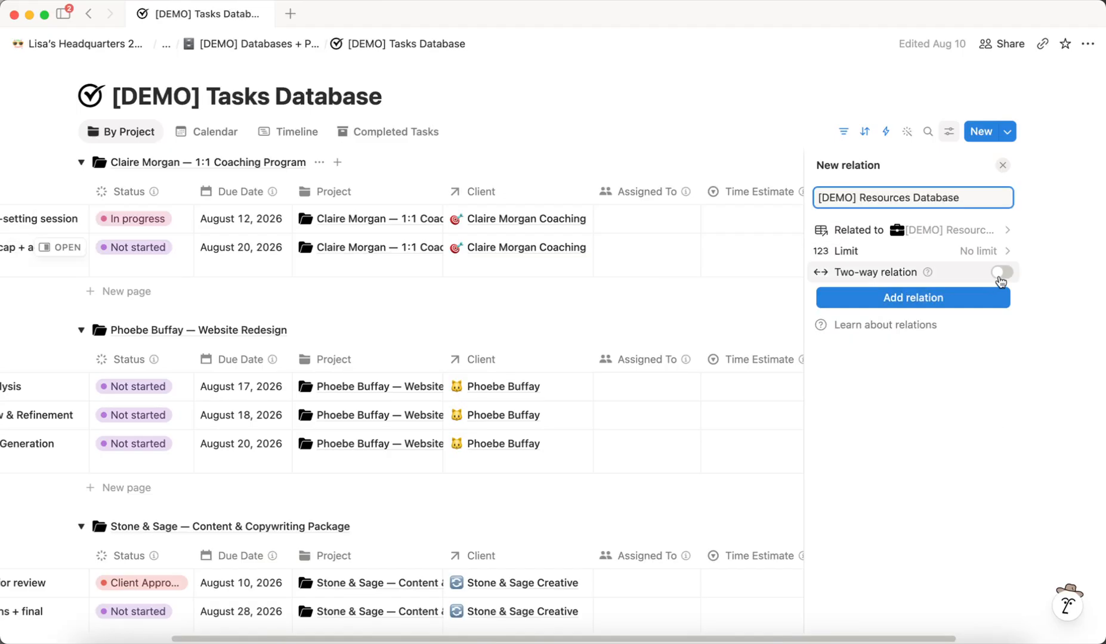
Make the relation two-way, name it Resources with Tasks as the related property name, and add it
left_click(1001, 273)
left_click_drag(962, 199, 815, 199)
type("Resources")
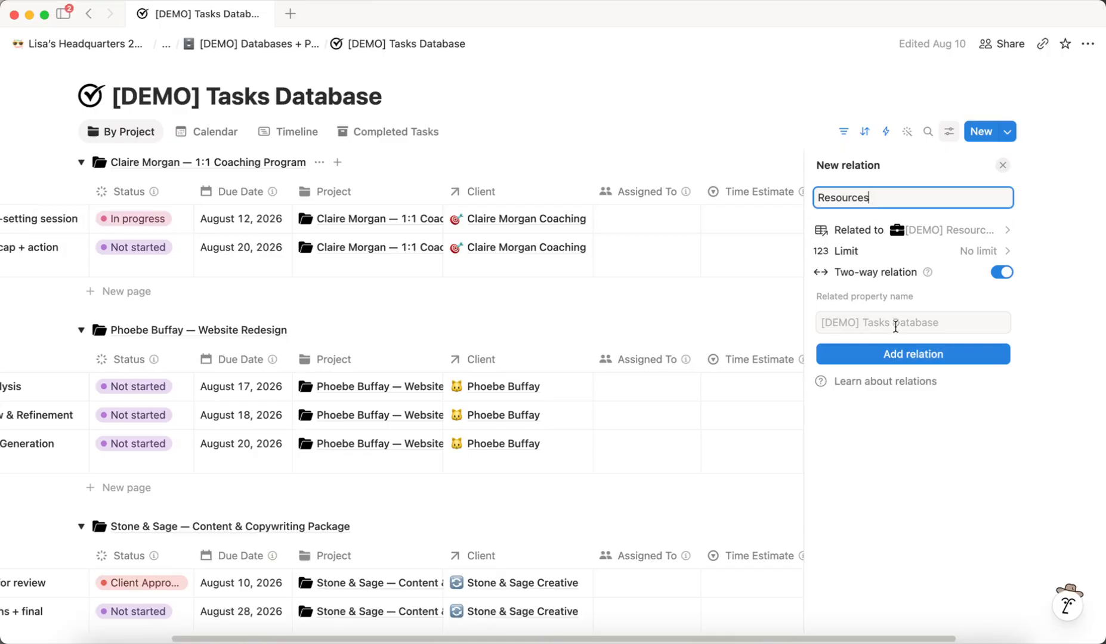
key("Tab")
type("Ta")
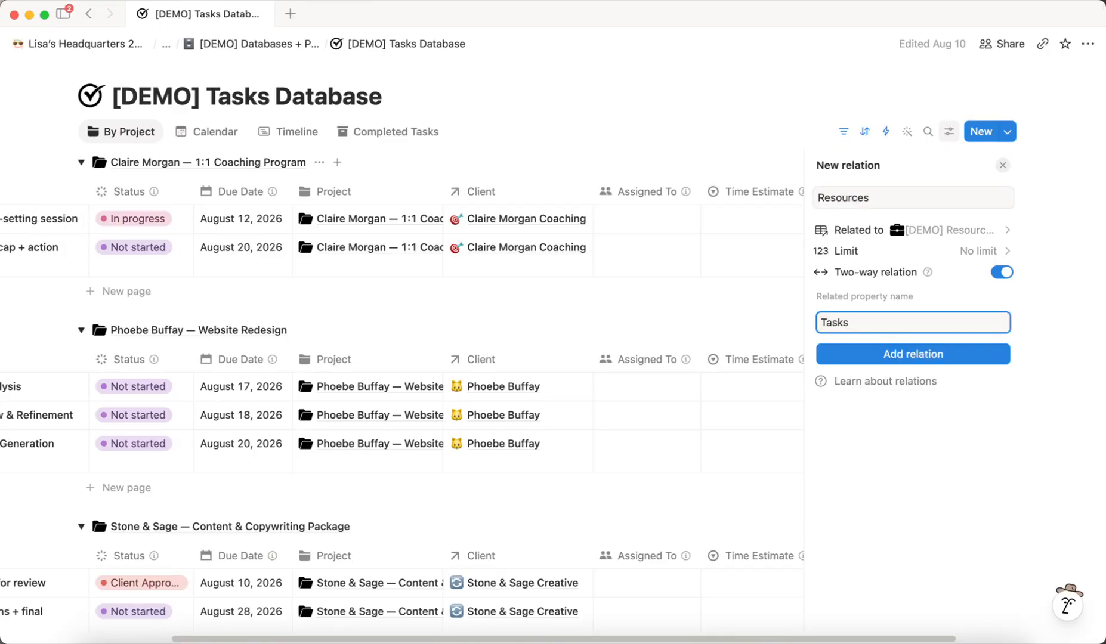
left_click(919, 355)
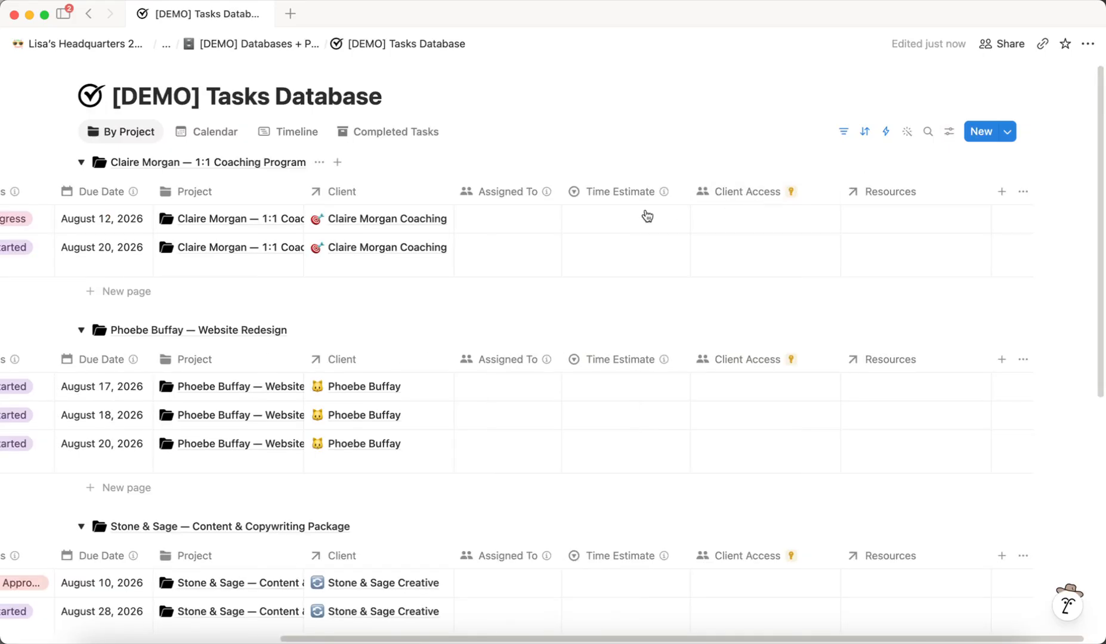
Move the Resources column between the Client and Assigned To columns in the Tasks Database
scroll(681, 217, "left", 5)
scroll(922, 221, "right", 3)
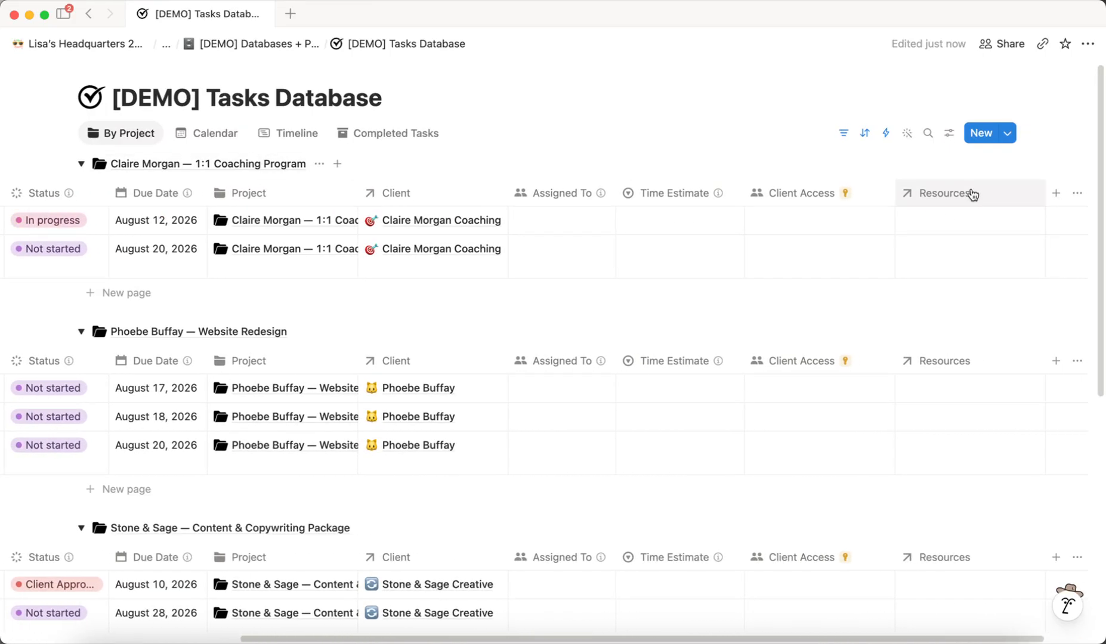
left_click_drag(943, 198, 605, 193)
scroll(663, 239, "left", 3)
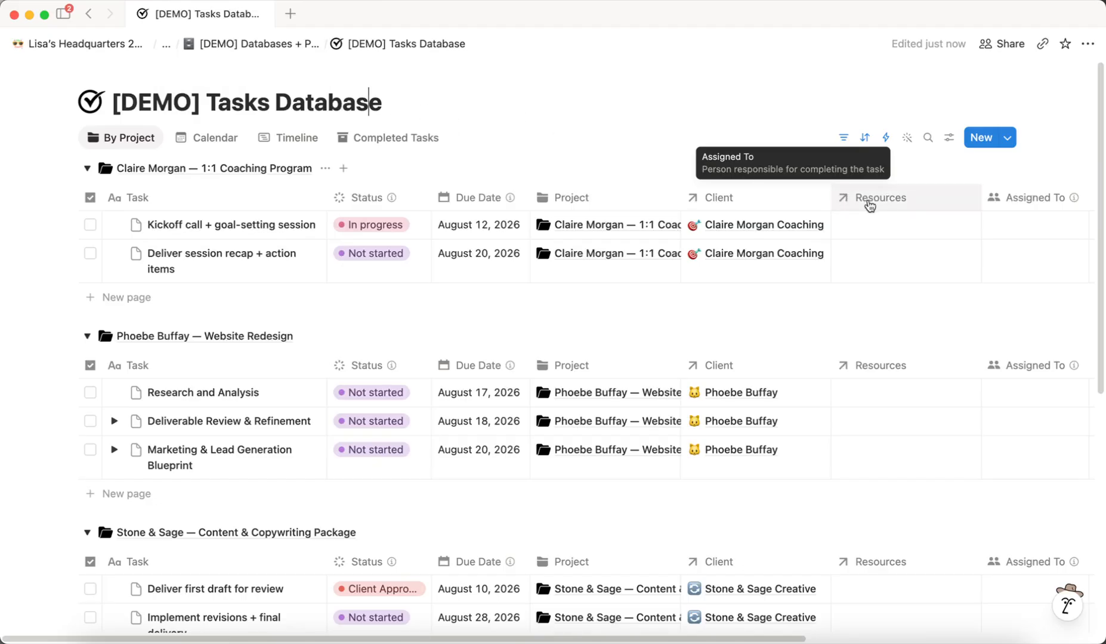
Return to the Studio HQ dashboard and look over its Tasks section, Upcoming meetings and Databases + Pages link
left_click(282, 43)
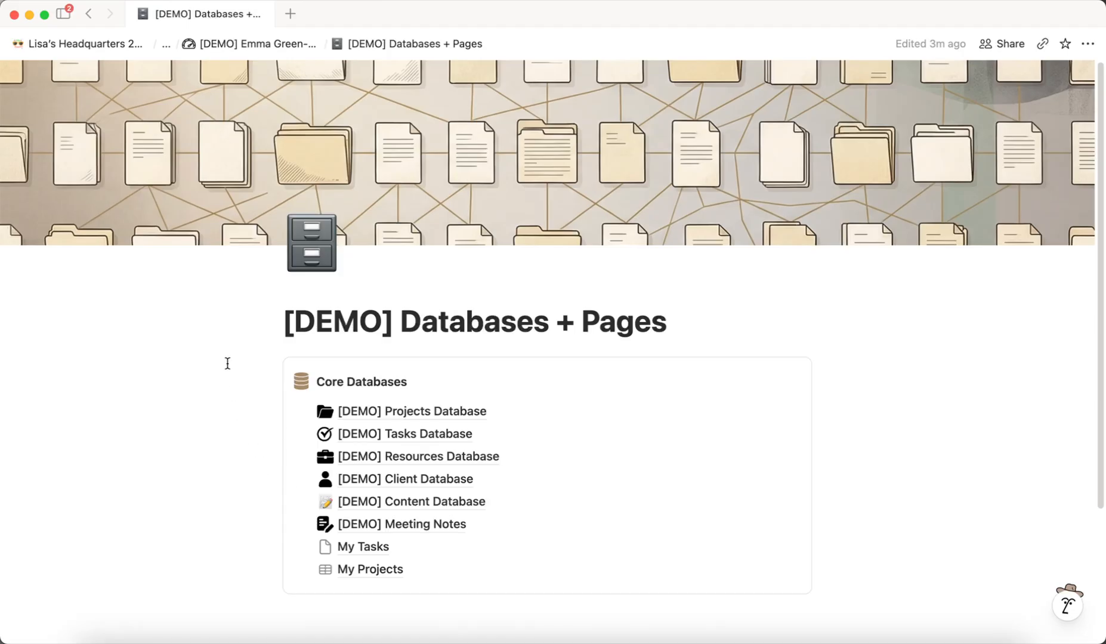
left_click(268, 44)
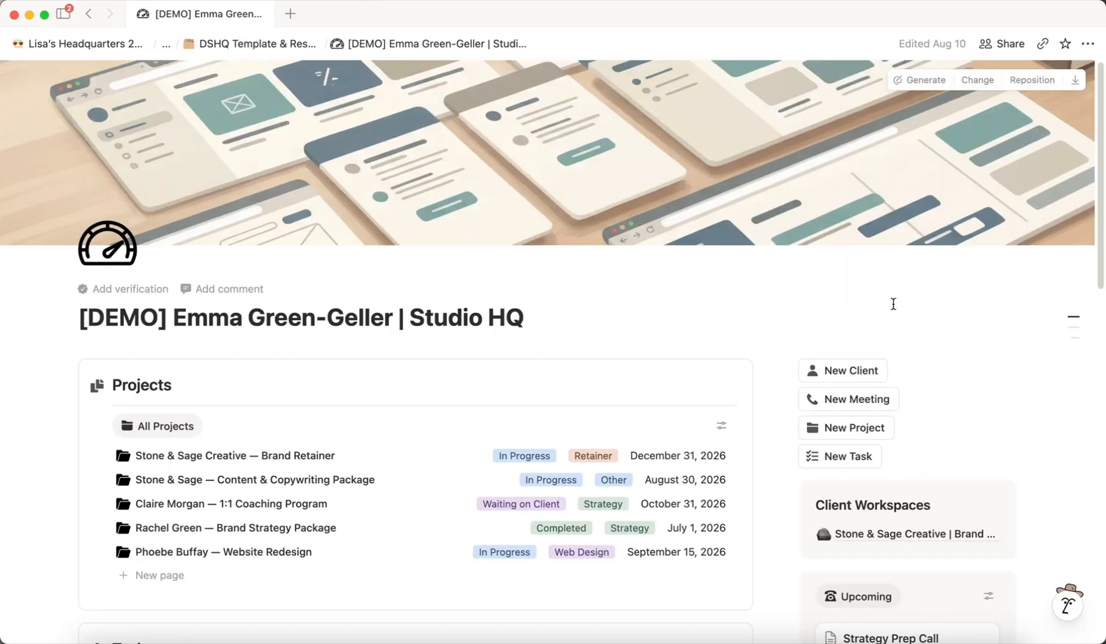
scroll(1030, 418, "down", 5)
scroll(1074, 403, "down", 3)
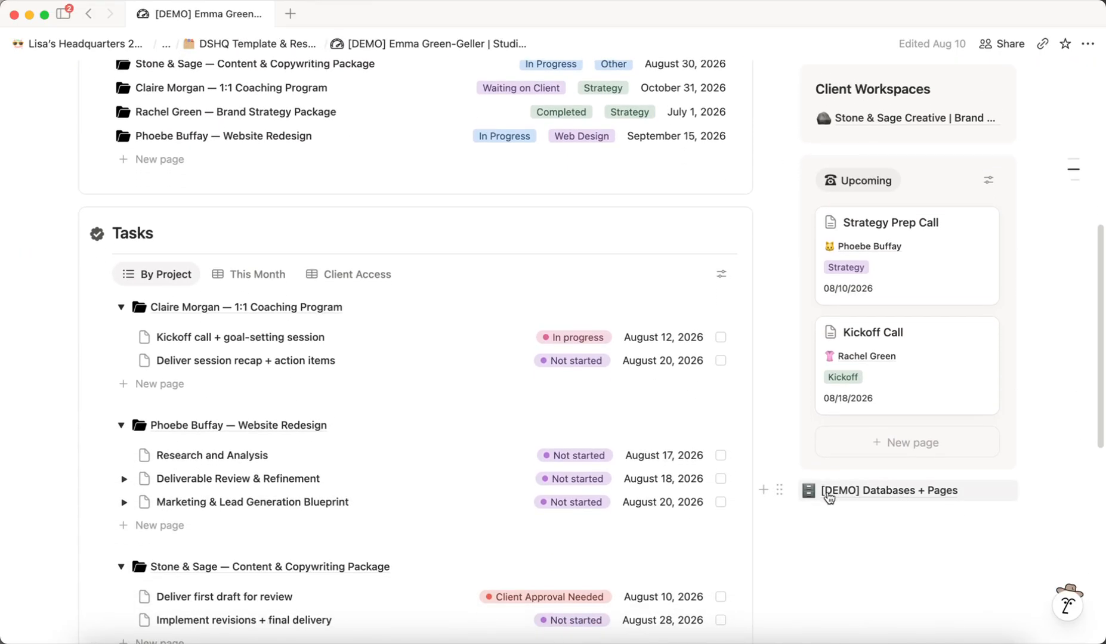
Check the data source in the view settings of the dashboard's All Projects view, leaving the settings unchanged
scroll(1043, 415, "up", 2)
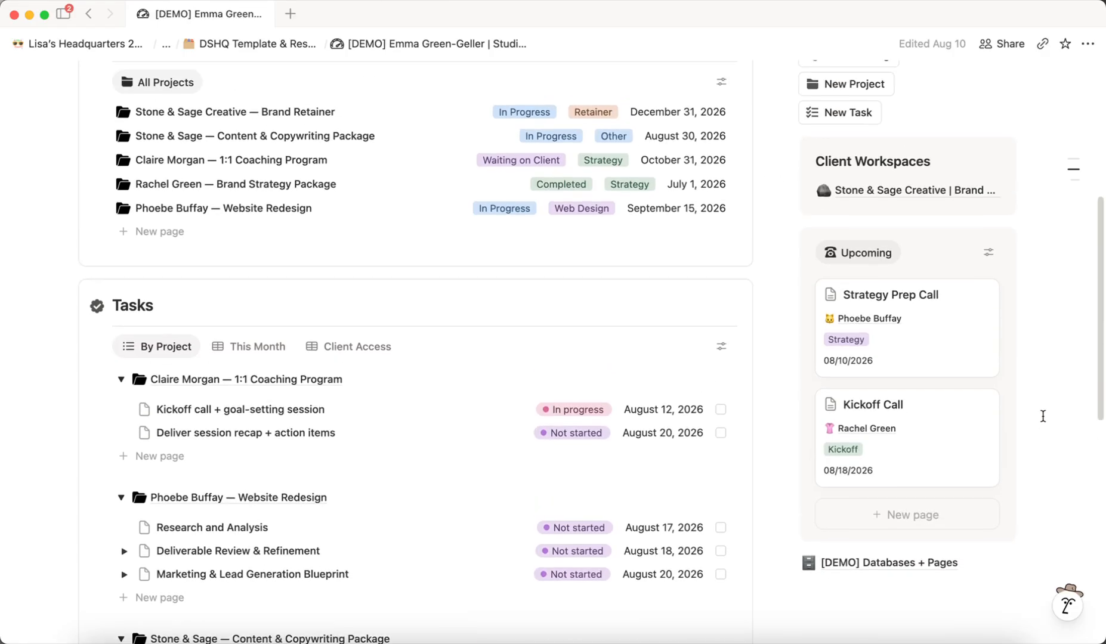
scroll(1047, 412, "up", 3)
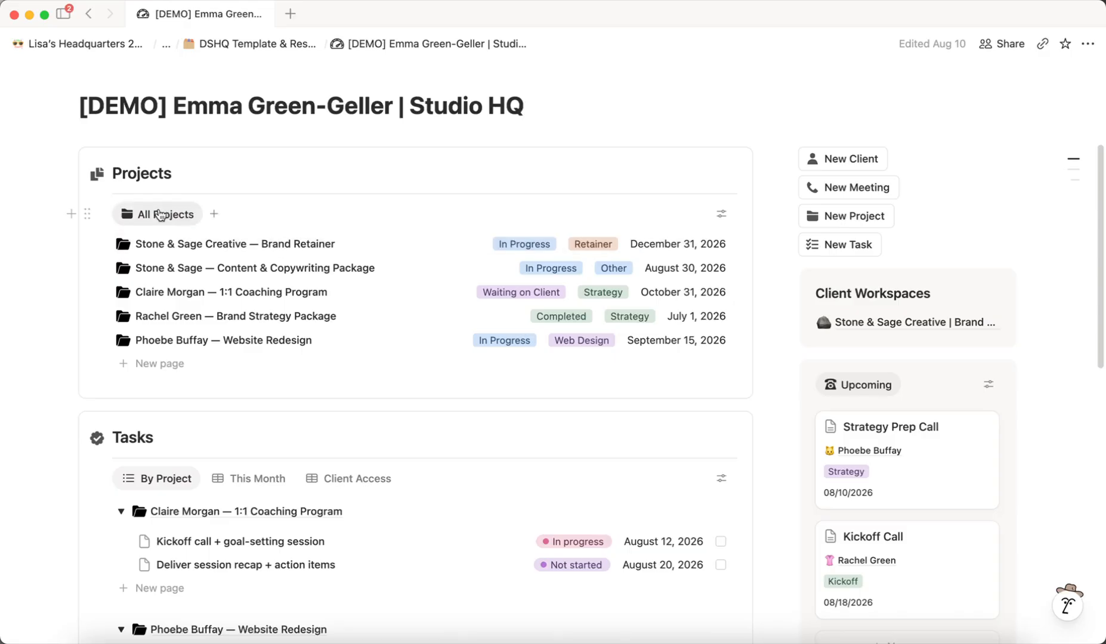
left_click(721, 218)
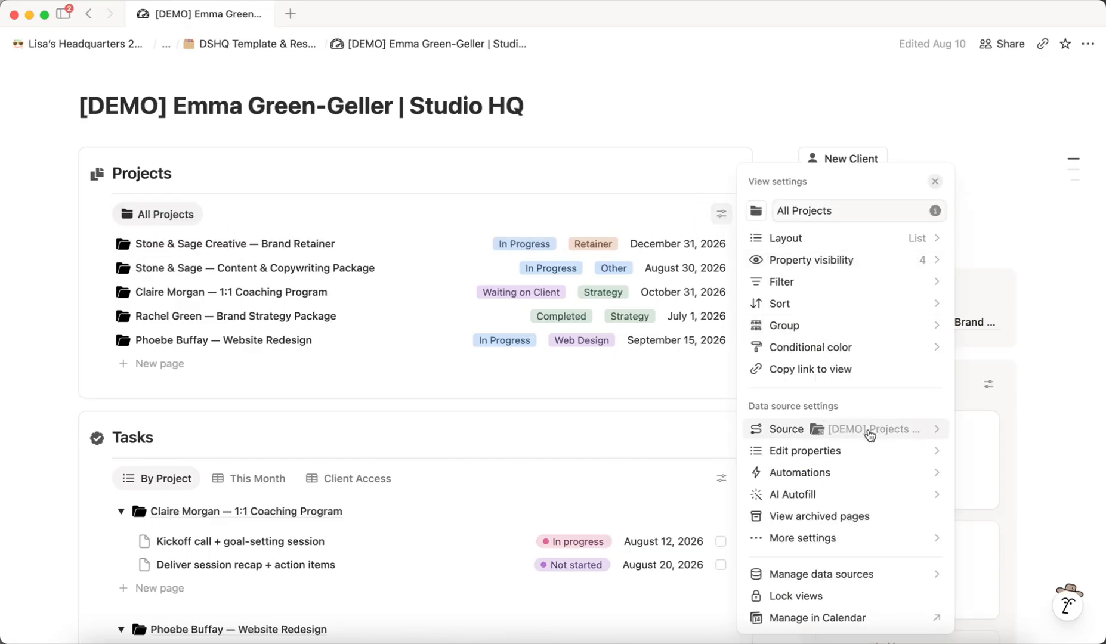
left_click(940, 184)
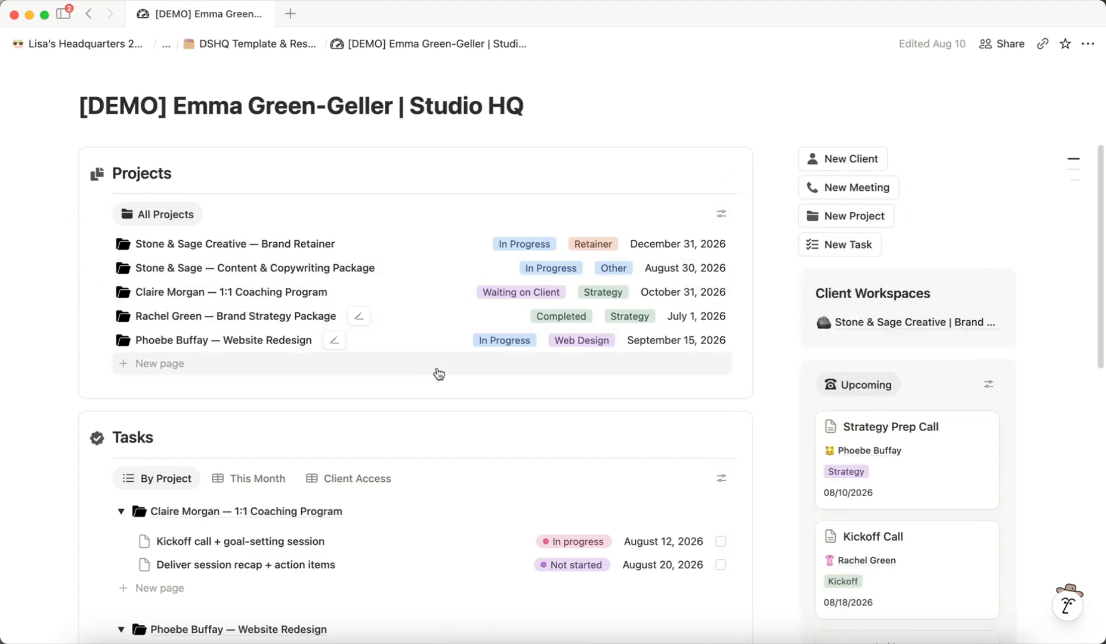
Open the [DEMO] Databases + Pages page and move the My Tasks page from the Core Databases list to the trash
scroll(437, 376, "down", 5)
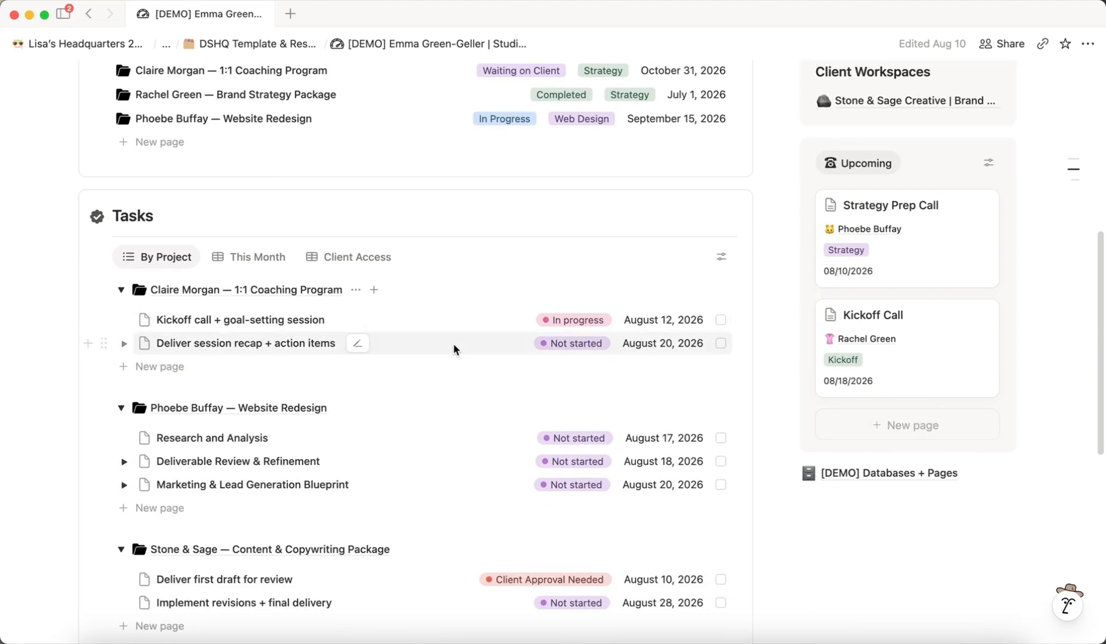
scroll(600, 277, "down", 1)
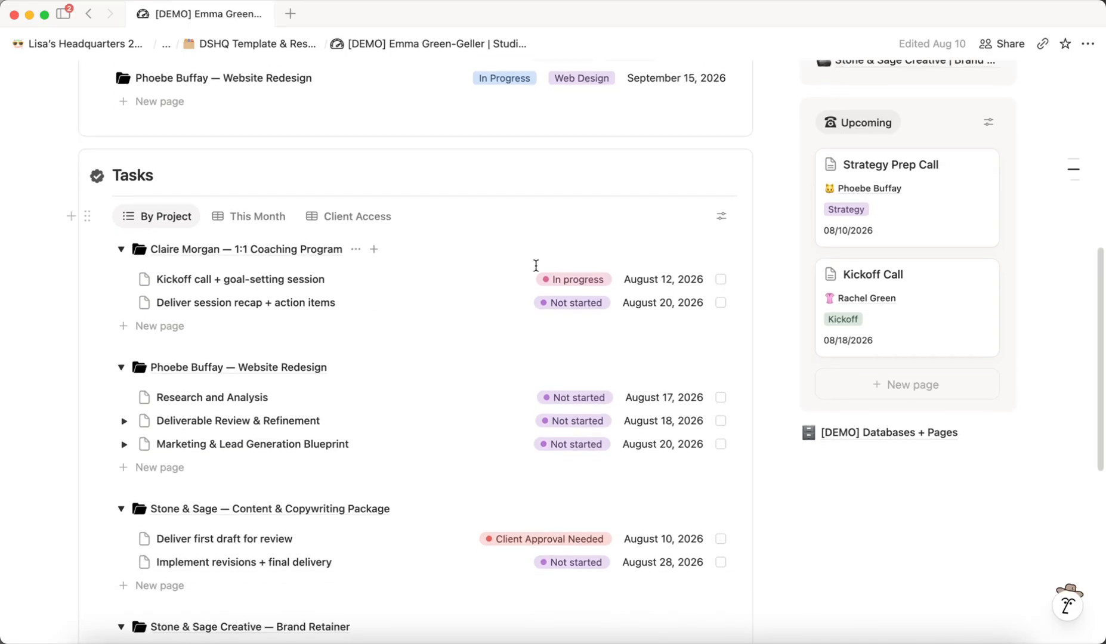
left_click(945, 432)
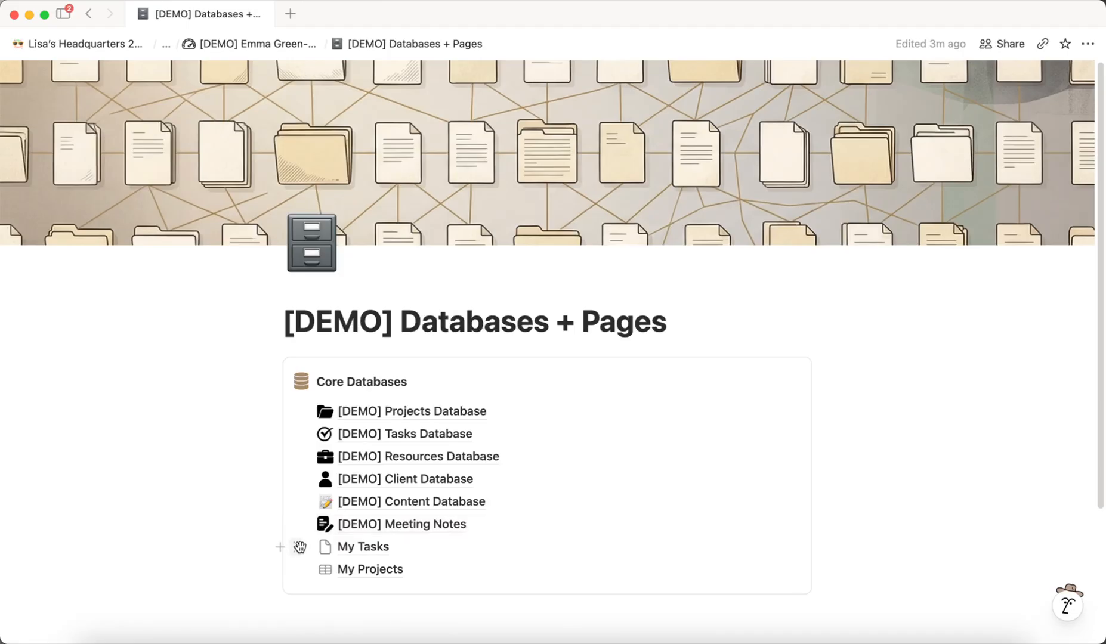
left_click(297, 546)
key("BackSpace")
left_click(297, 546)
key("BackSpace")
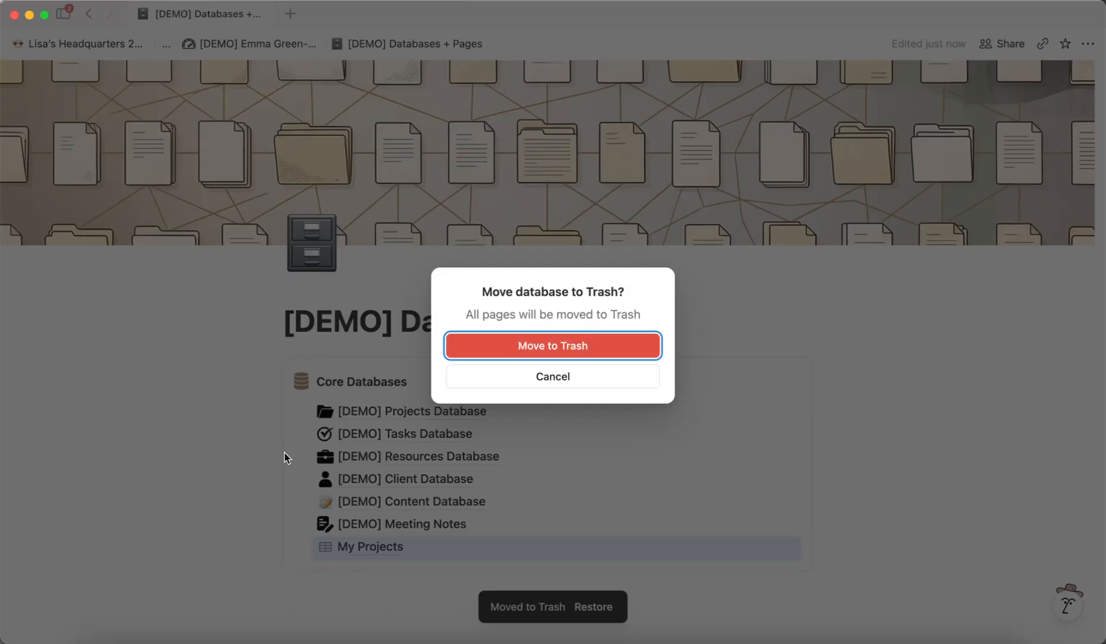
left_click(561, 376)
Move the My Projects database from the Core Databases list to the trash and confirm the deletion
left_click(299, 546)
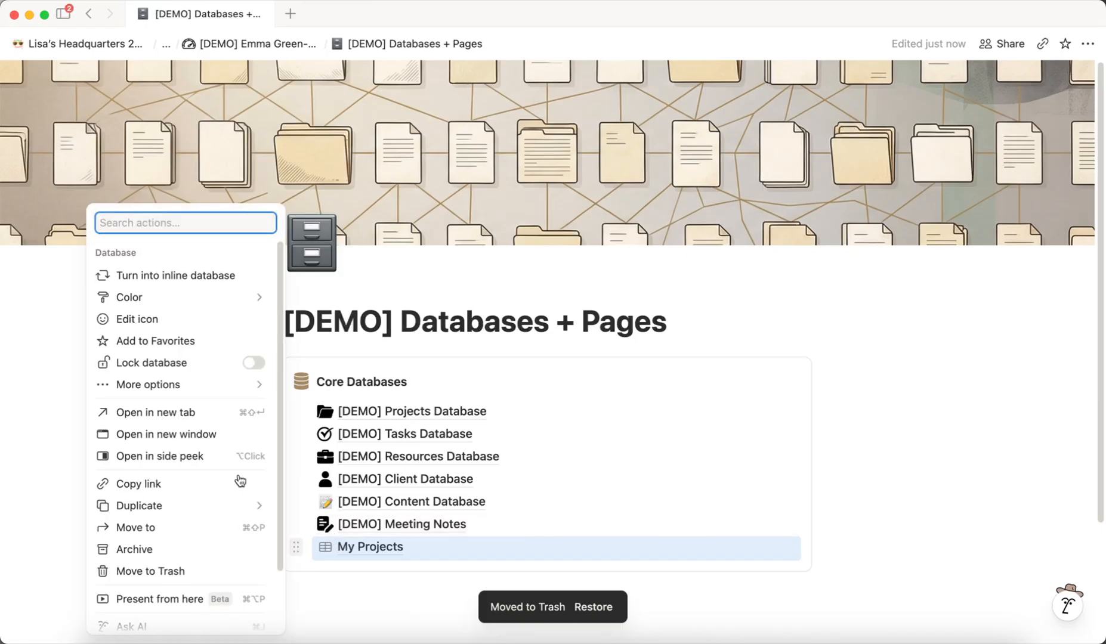
left_click(193, 567)
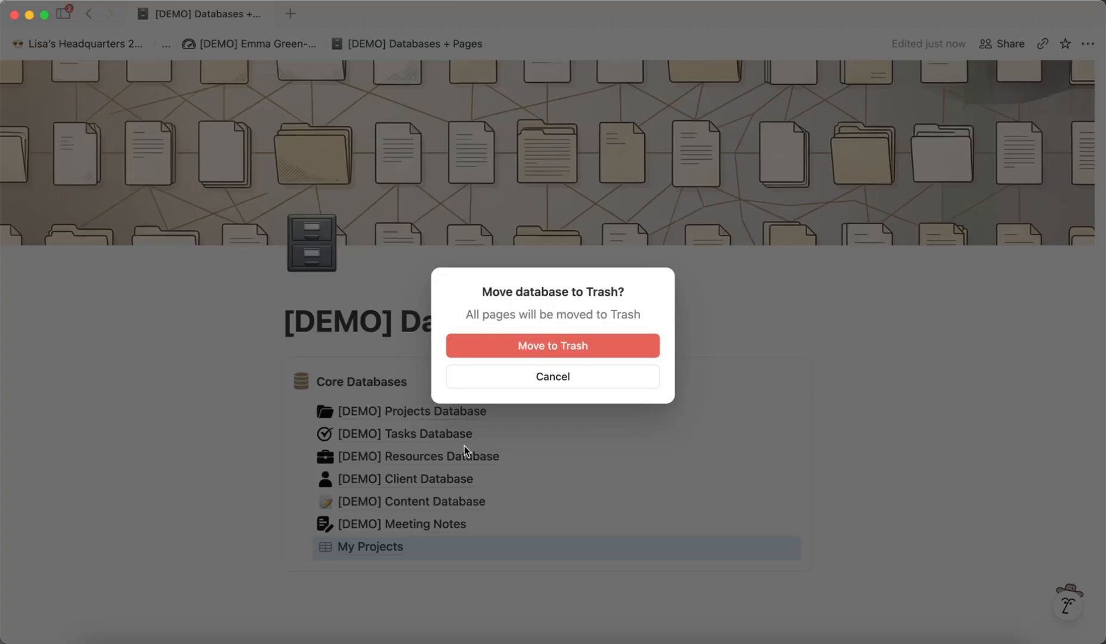
left_click(552, 346)
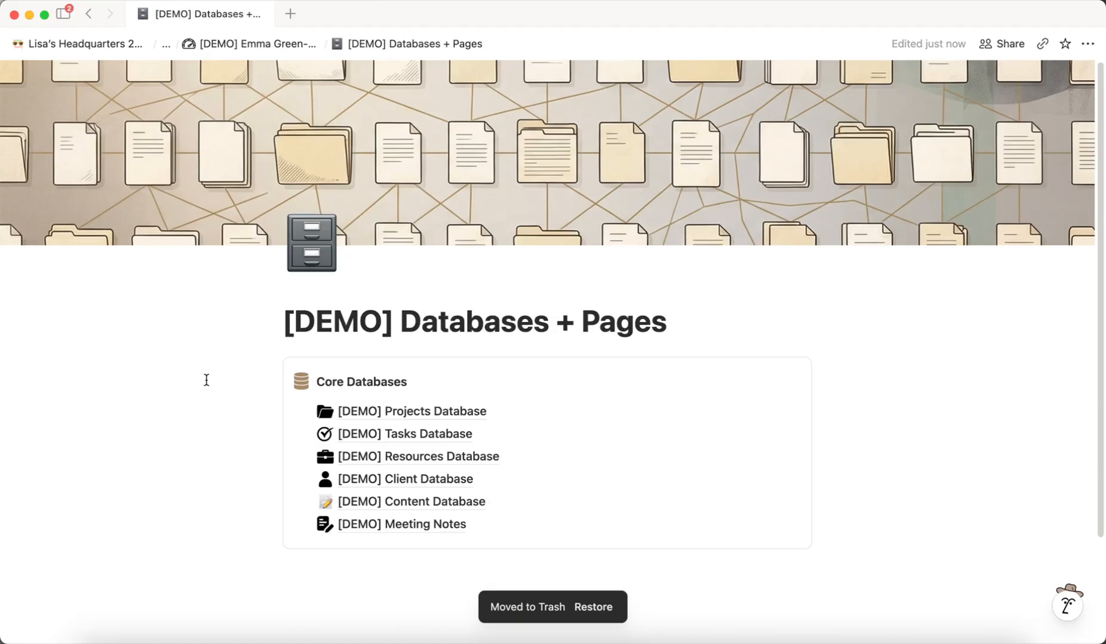